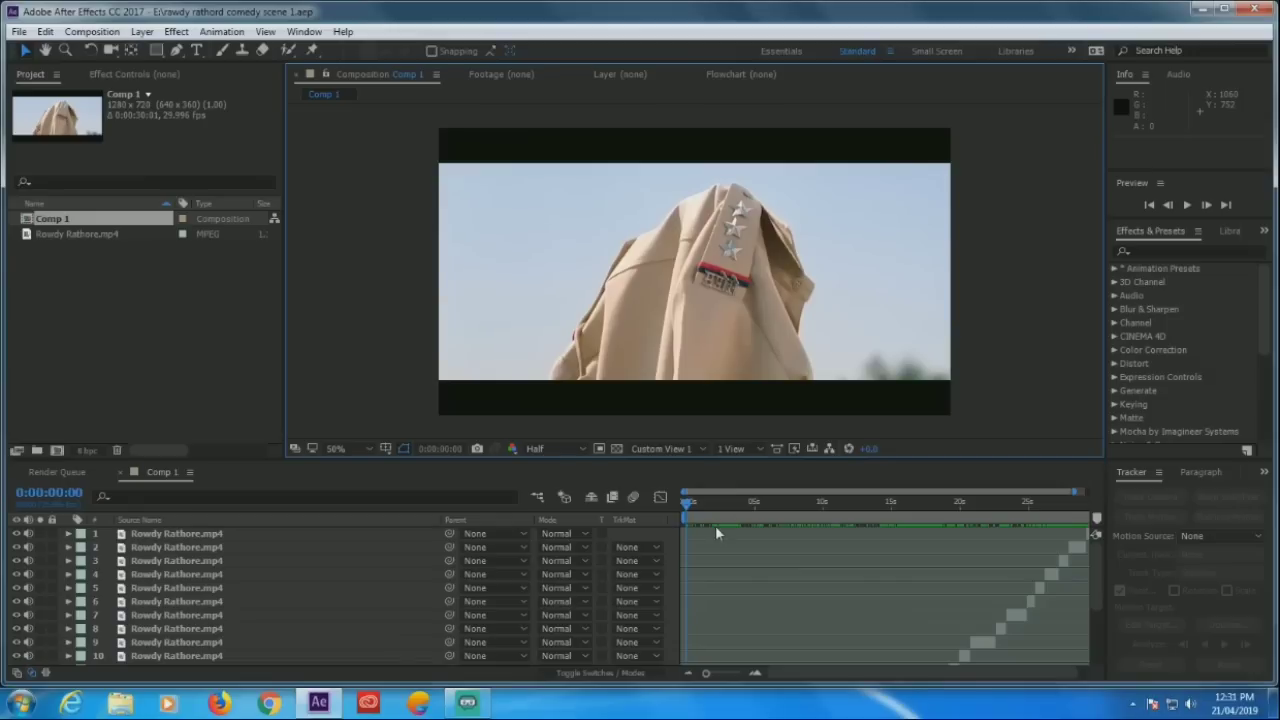
Scrub the playhead through Comp 1 to review the Rowdy Rathore shots
left_click(692, 504)
mouse_move(695, 510)
left_mouse_down()
mouse_move(790, 518)
mouse_move(645, 511)
left_mouse_up()
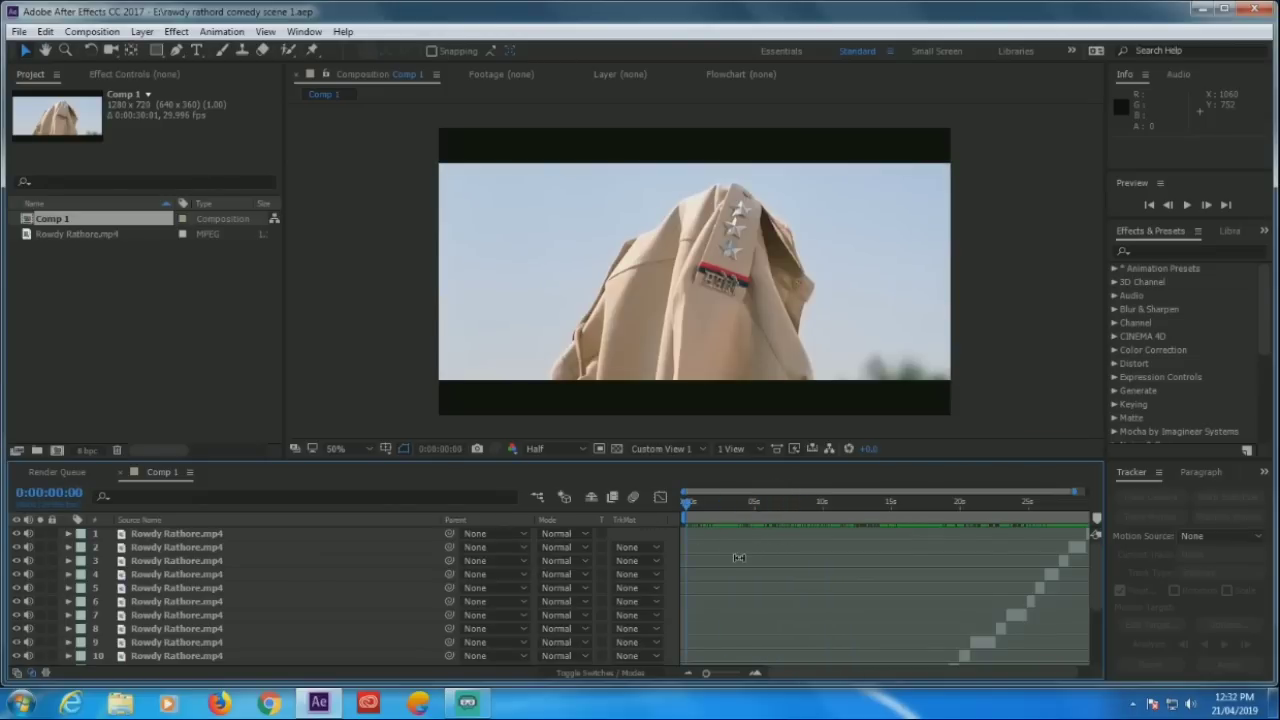
scroll(737, 557, "down", 2)
scroll(739, 558, "down", 2)
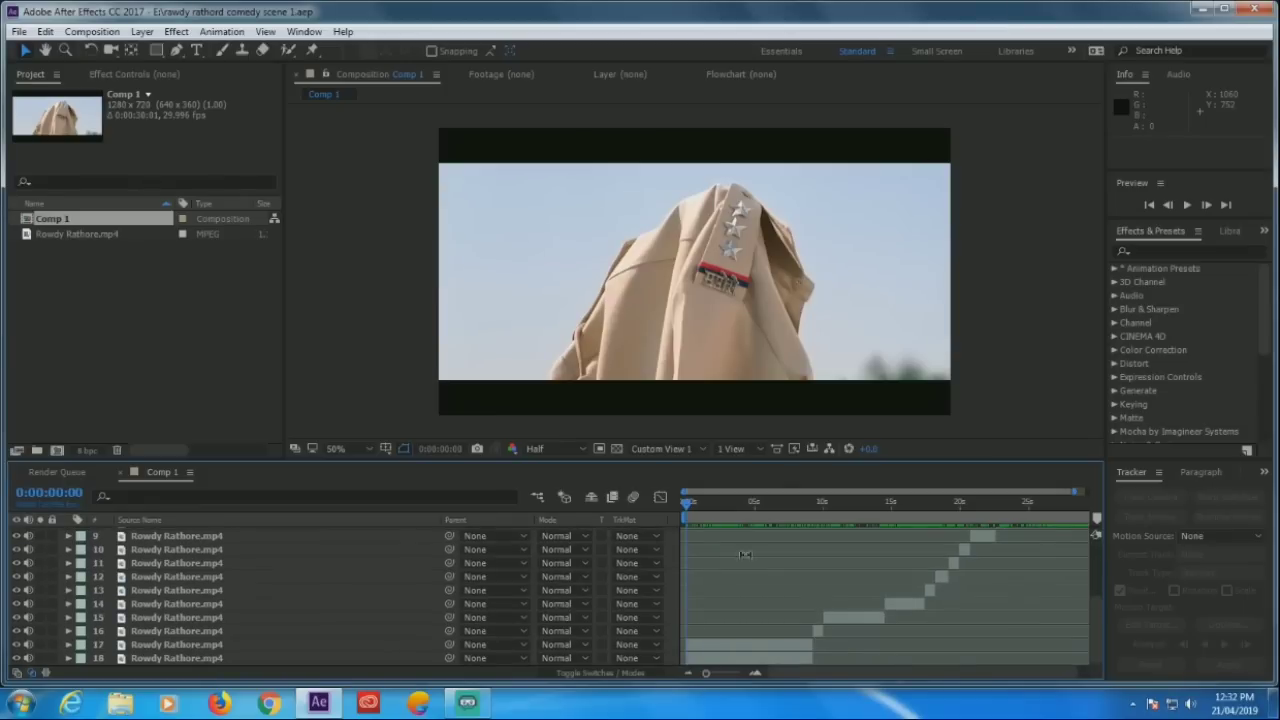
left_click_drag(688, 510, 814, 531)
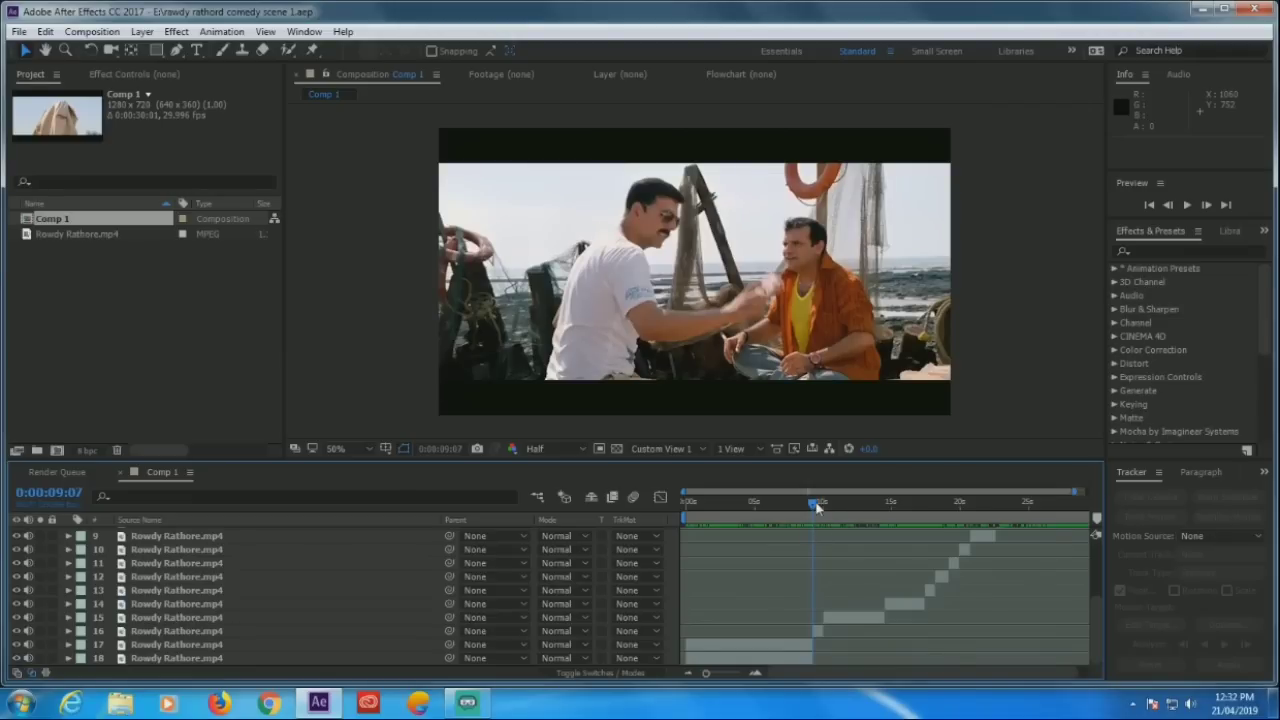
mouse_move(817, 507)
left_mouse_down()
mouse_move(681, 507)
mouse_move(800, 517)
left_mouse_up()
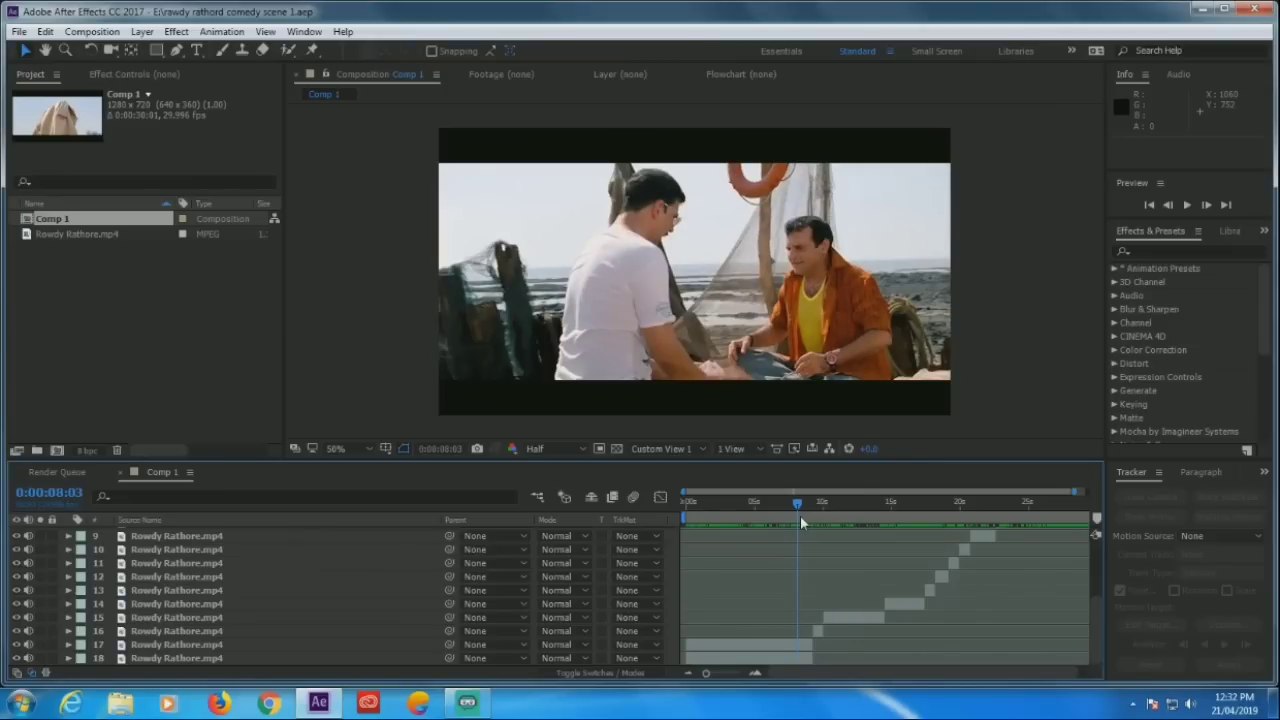
Settle on about 0:00:14:16, where the man in white stands by the man in orange, and select layer 14
left_click_drag(799, 502, 679, 512)
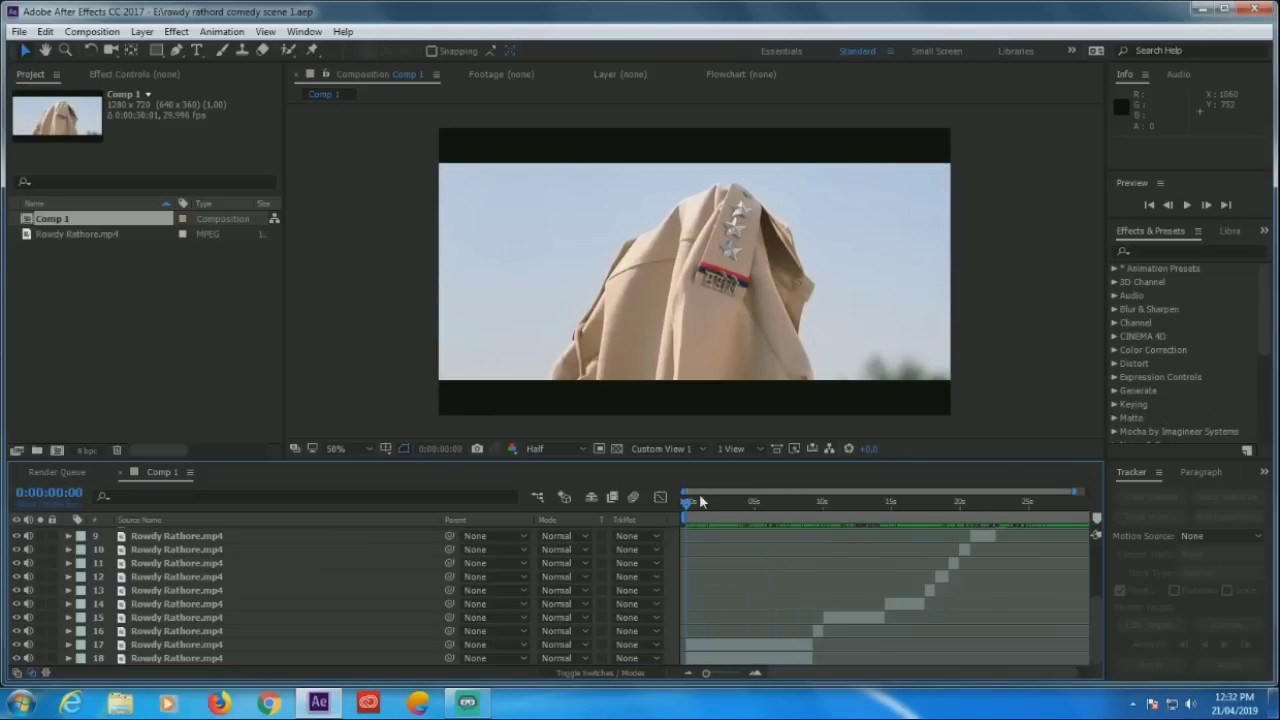
left_click_drag(688, 510, 744, 515)
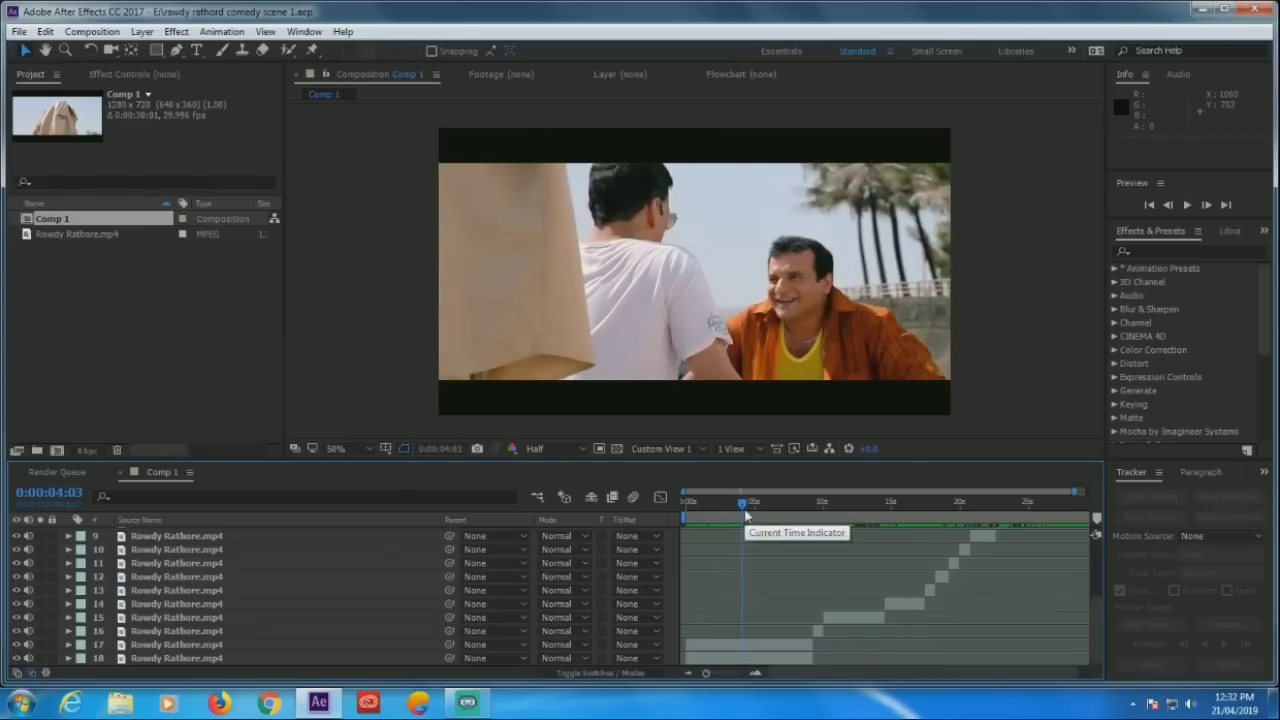
mouse_move(744, 510)
left_mouse_down()
mouse_move(719, 510)
mouse_move(1093, 532)
mouse_move(812, 527)
mouse_move(850, 522)
left_mouse_up()
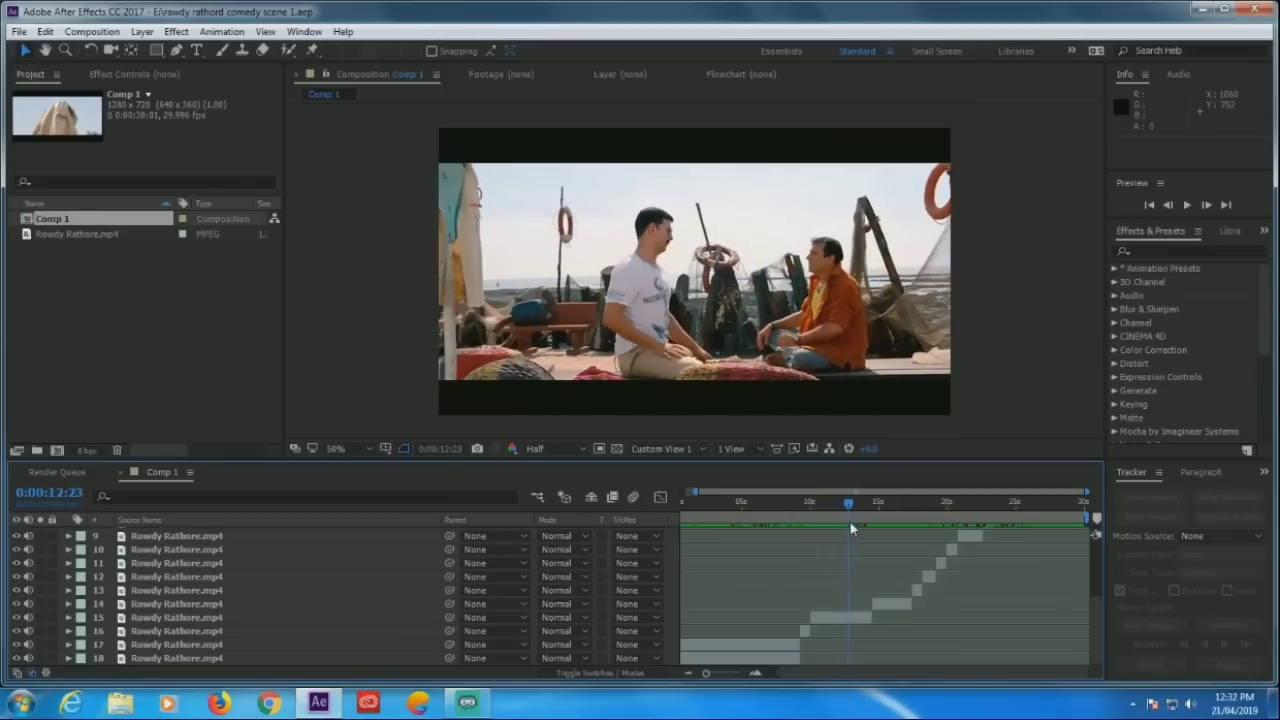
mouse_move(850, 522)
left_mouse_down()
mouse_move(893, 520)
mouse_move(879, 524)
left_mouse_up()
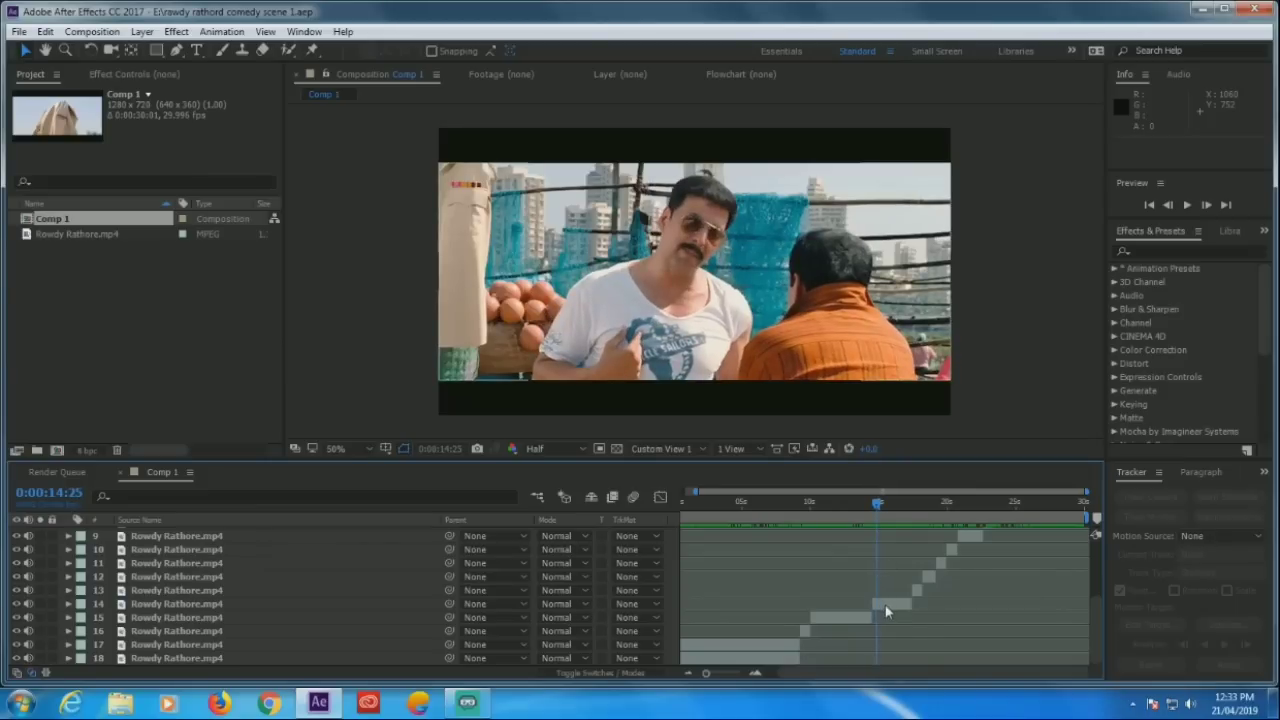
left_click_drag(880, 509, 883, 503)
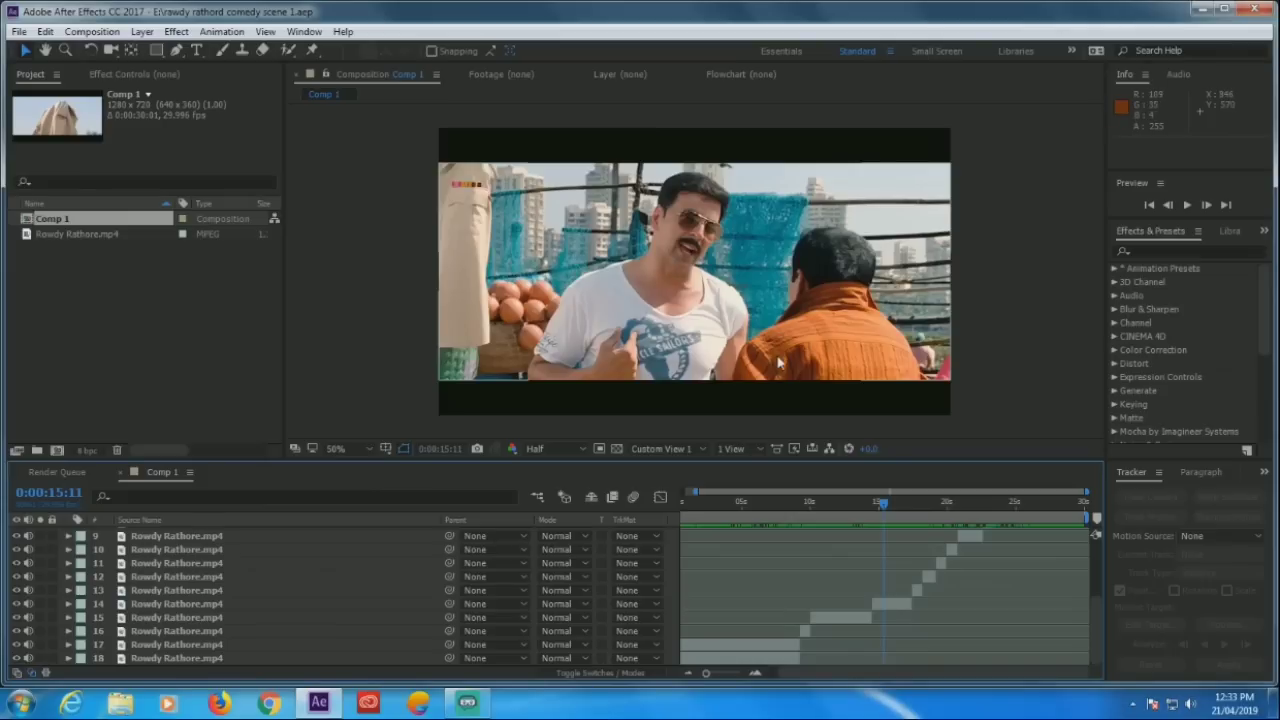
mouse_move(885, 510)
left_mouse_down()
mouse_move(913, 512)
mouse_move(873, 506)
left_mouse_up()
left_click(896, 605)
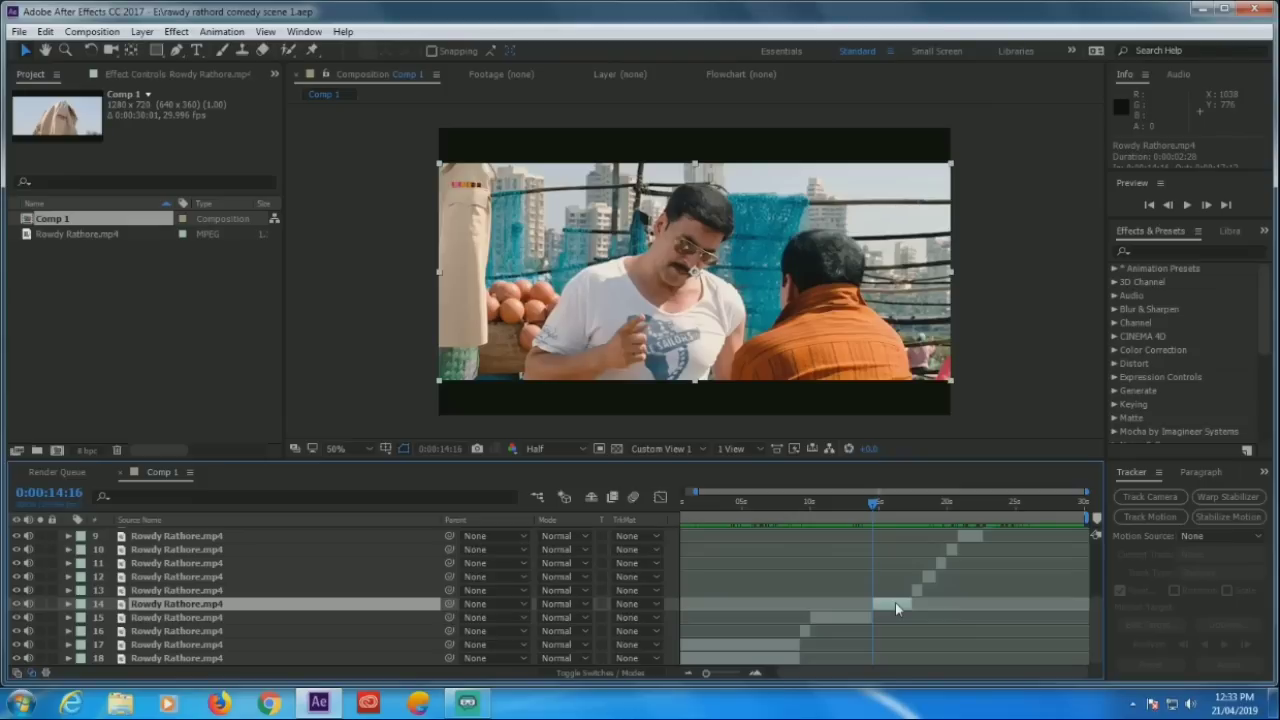
Duplicate layer 14 with Ctrl+D and step back to frame 0:00:14:16
key("ctrl+d")
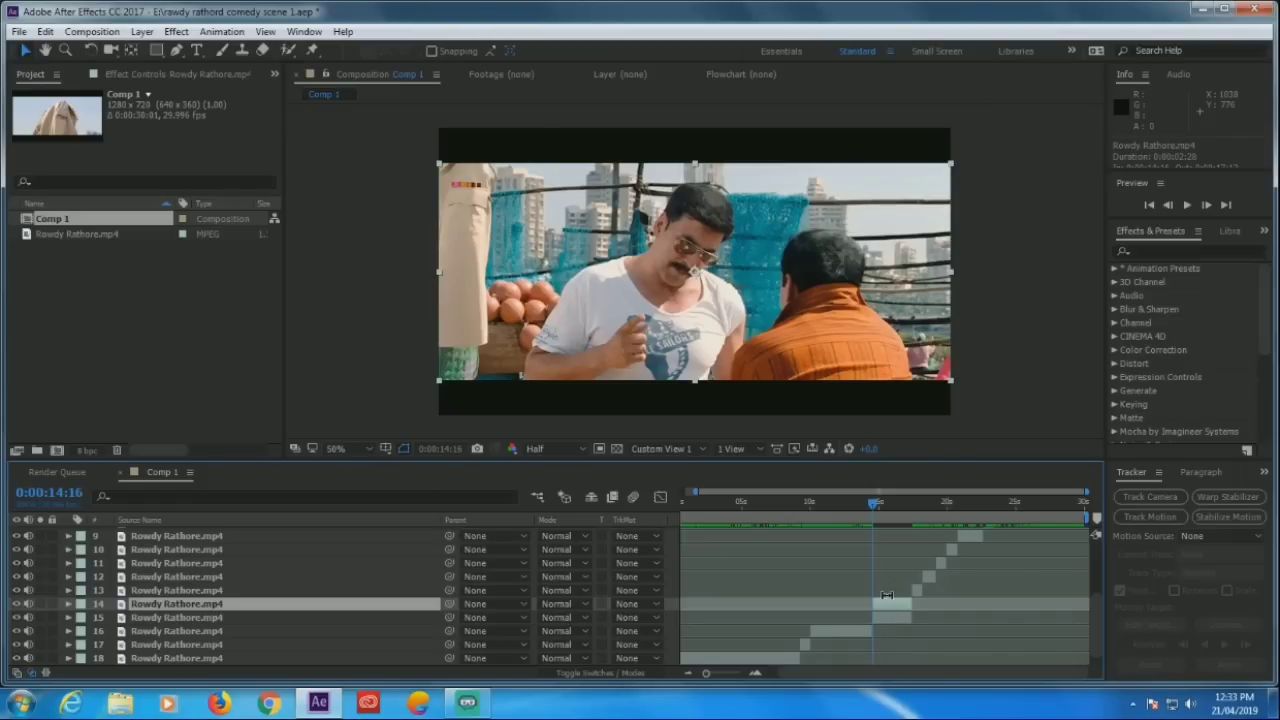
left_click(874, 503)
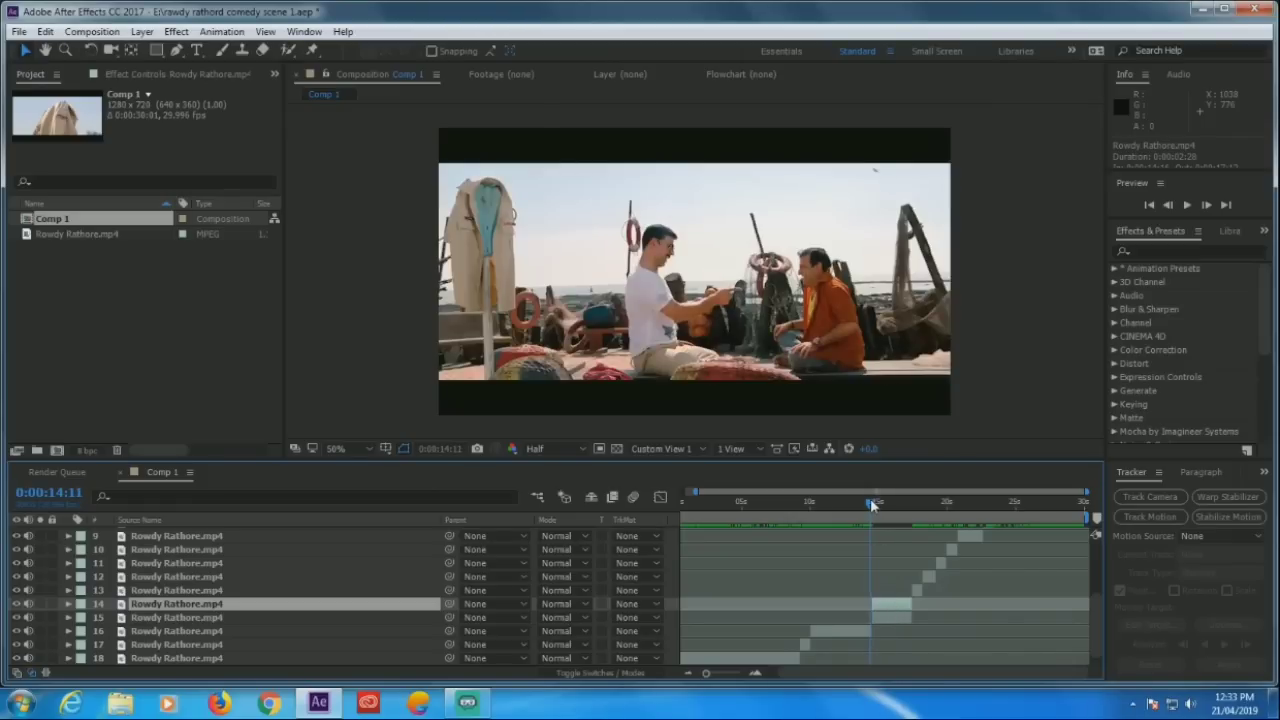
left_click(1170, 205)
left_click(1170, 205)
left_click(1170, 205)
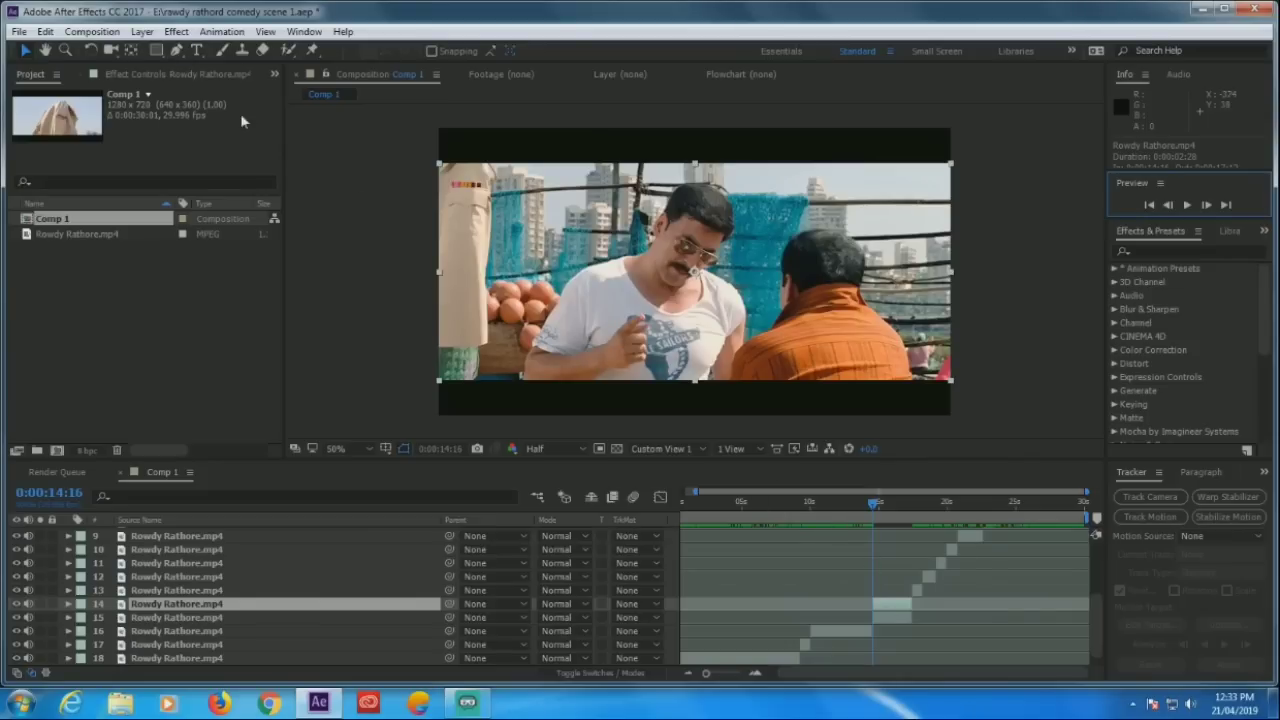
left_click(176, 50)
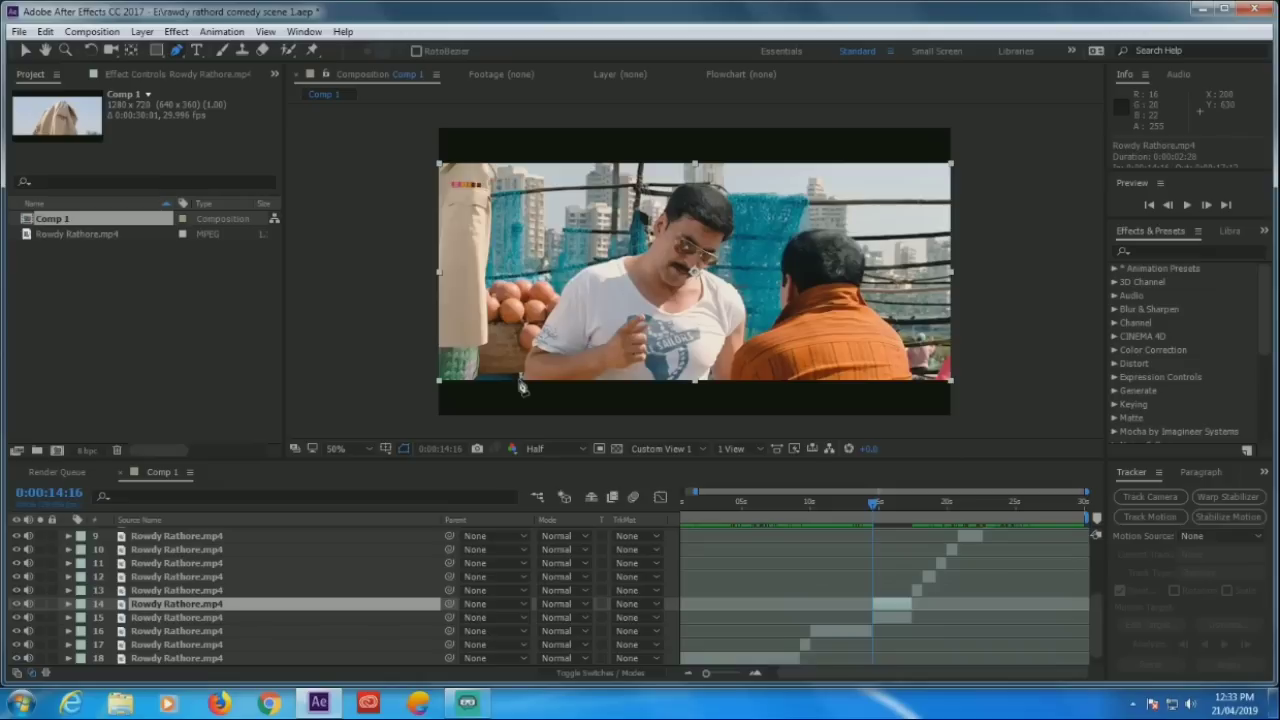
Draw a closed Pen mask around the man in white, from his head down to the frame bottom
left_click(518, 379)
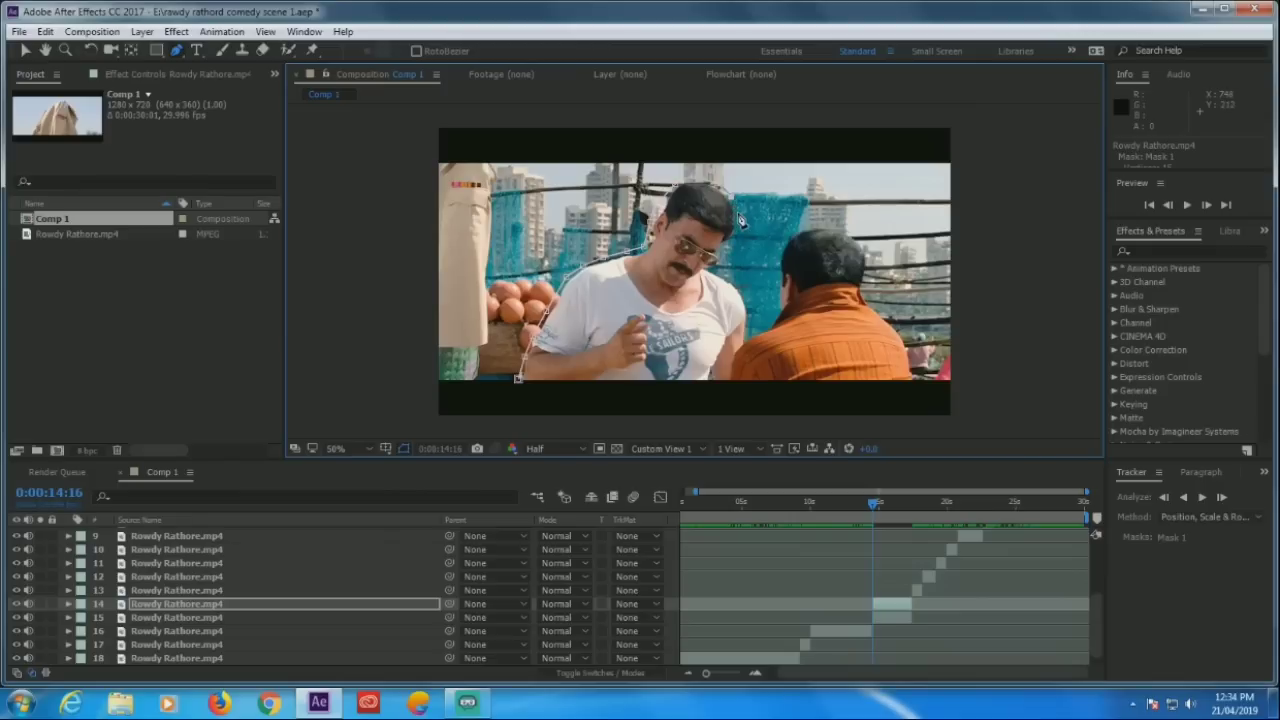
left_click(727, 261)
left_click(738, 284)
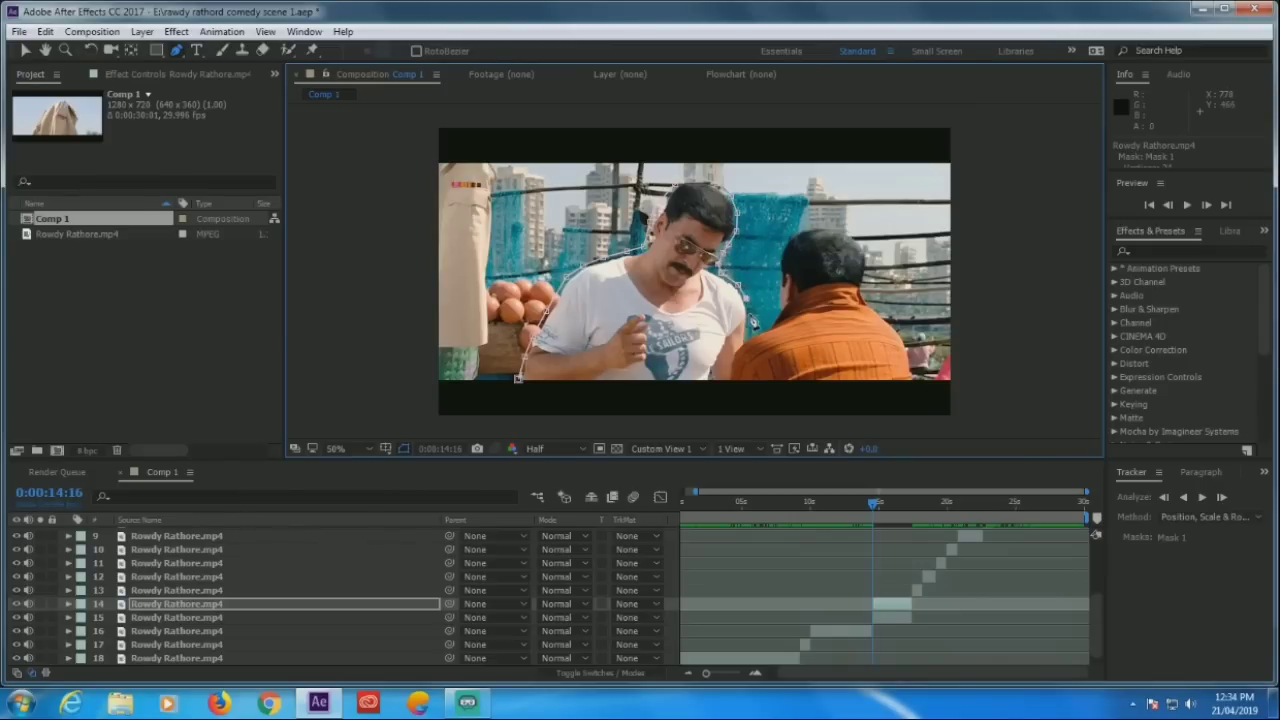
left_click(750, 328)
left_click(736, 380)
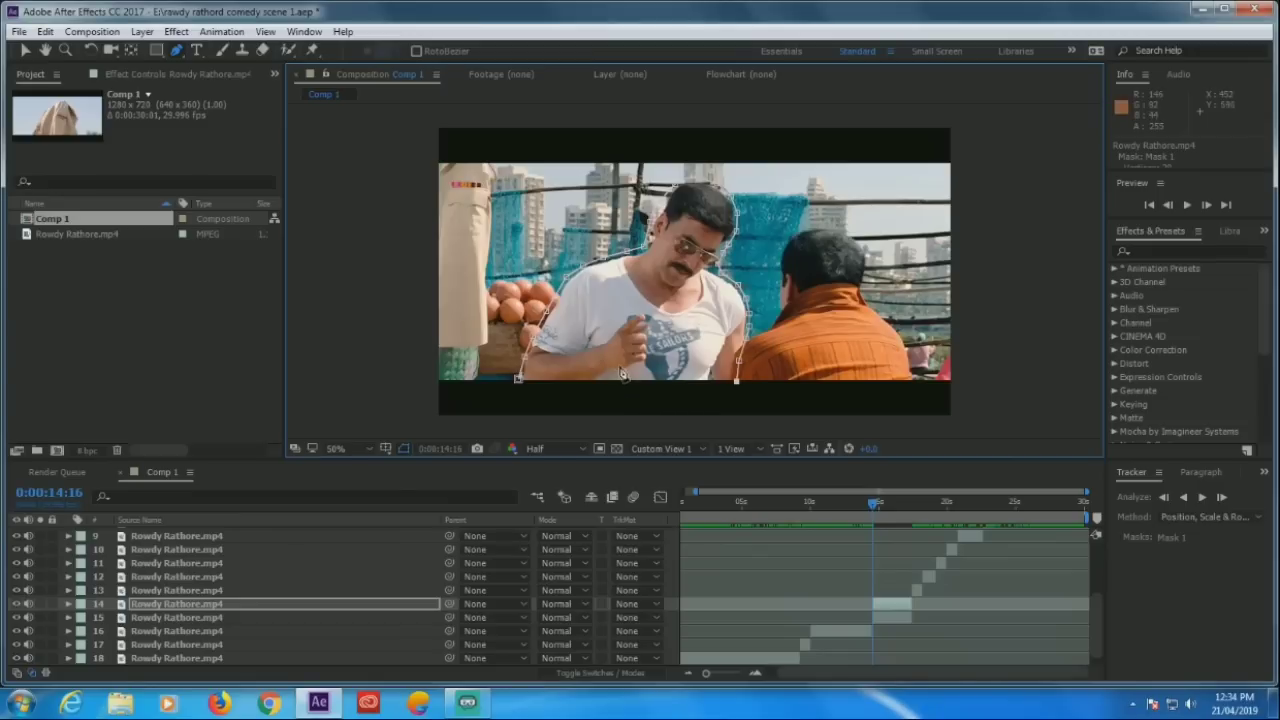
left_click(531, 392)
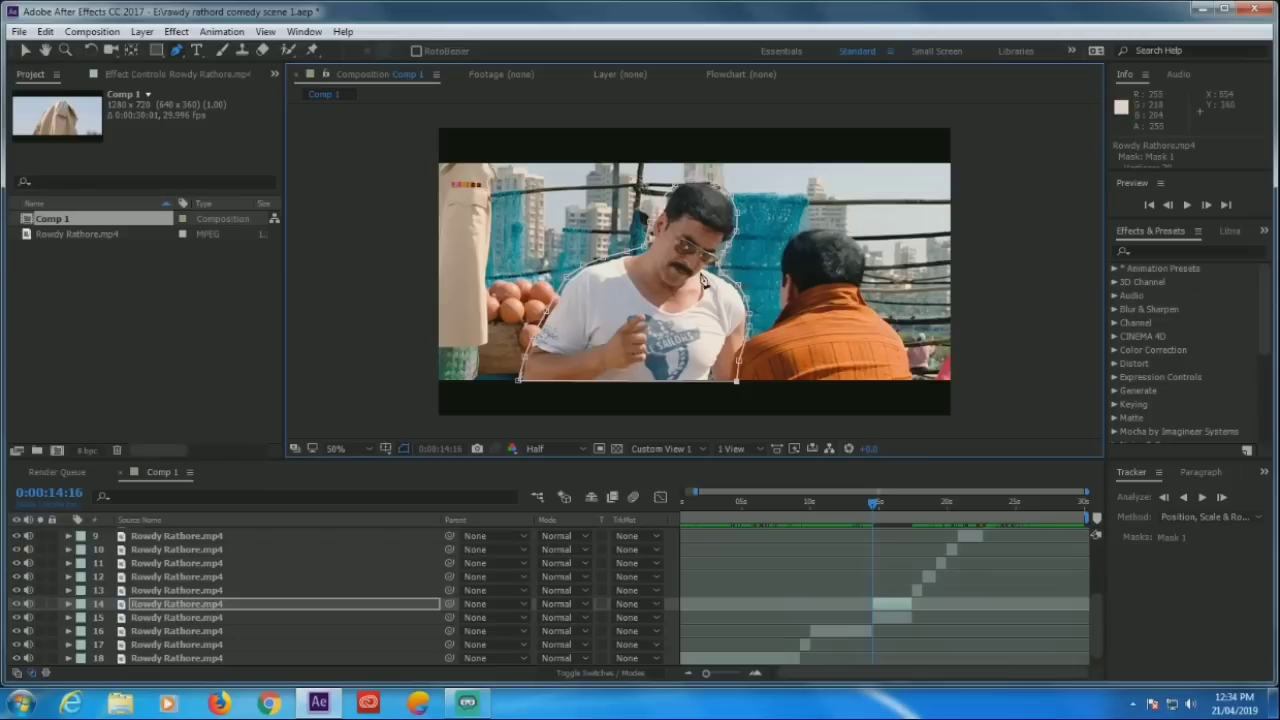
left_click(882, 619)
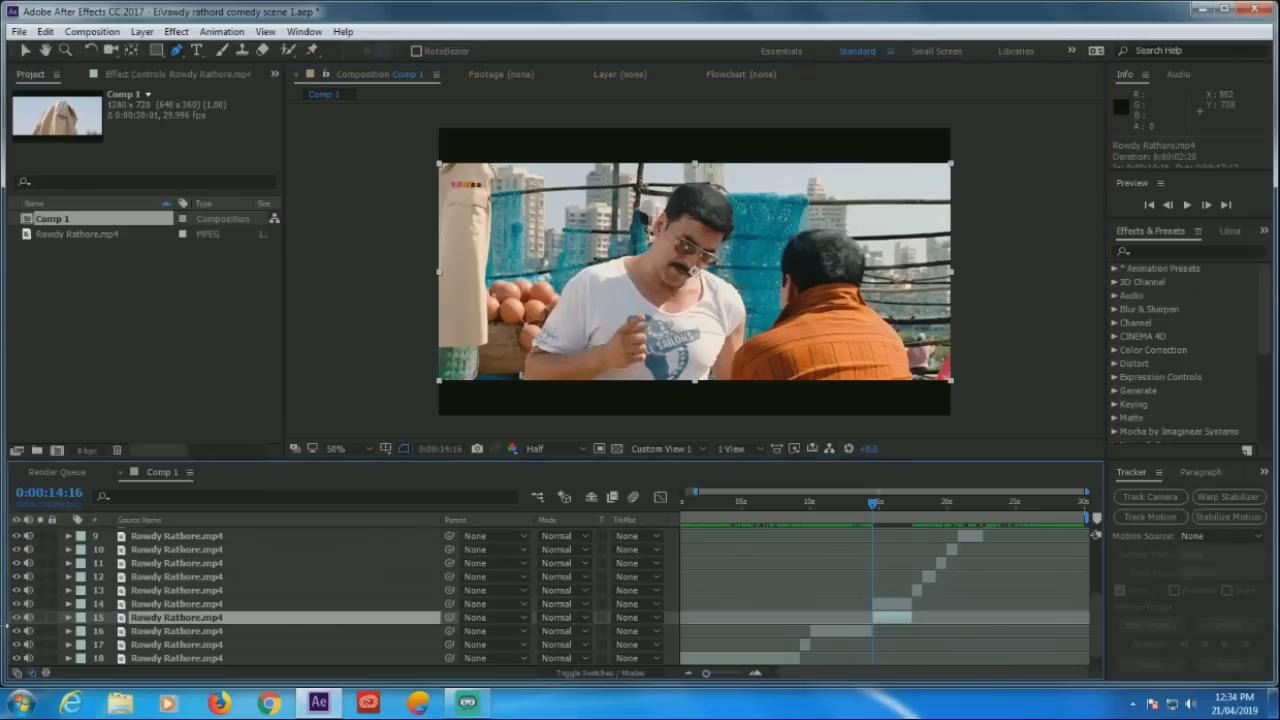
Hide layer 15 and switch layer 14's Mask 1 mode from Add to Subtract
left_click(16, 618)
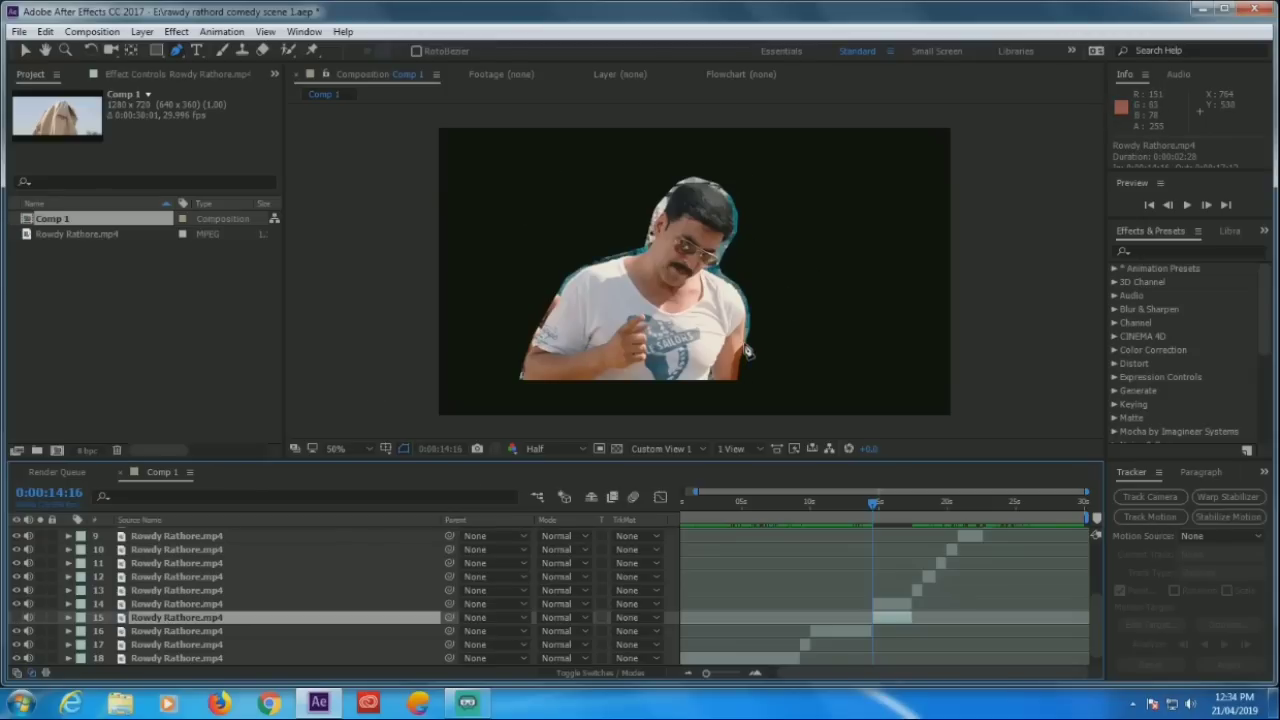
left_click(200, 612)
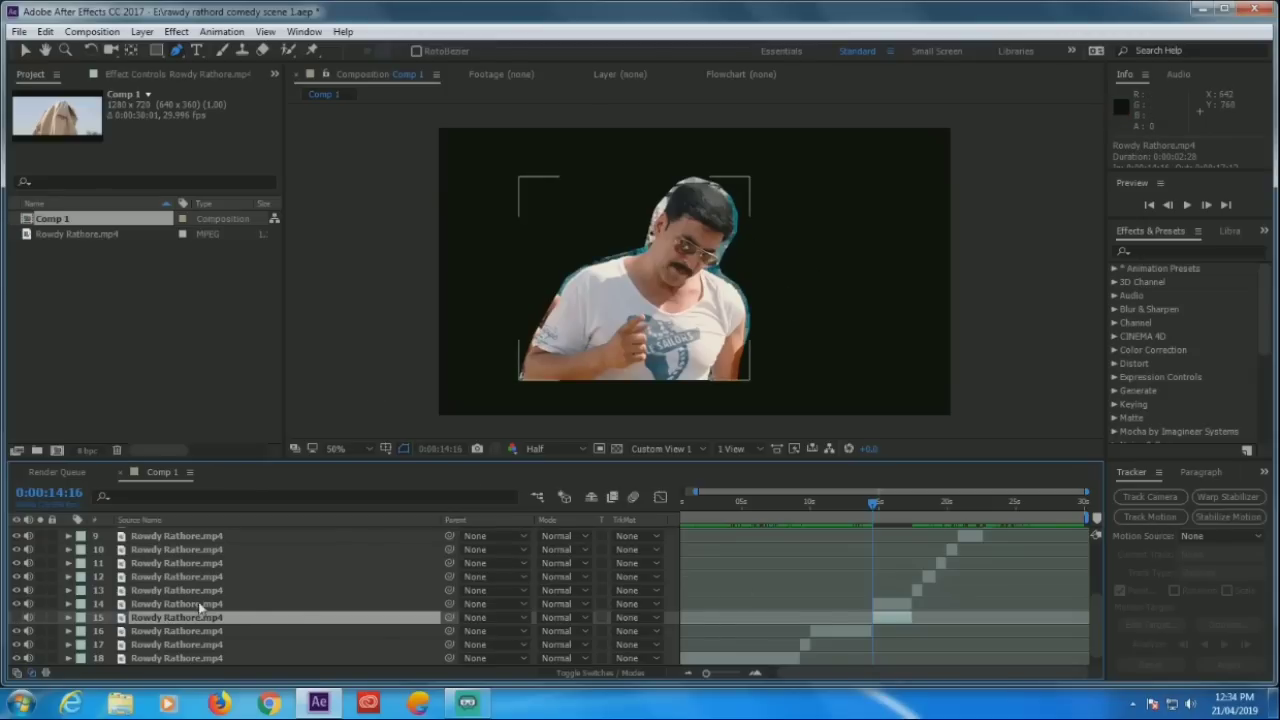
left_click(199, 604)
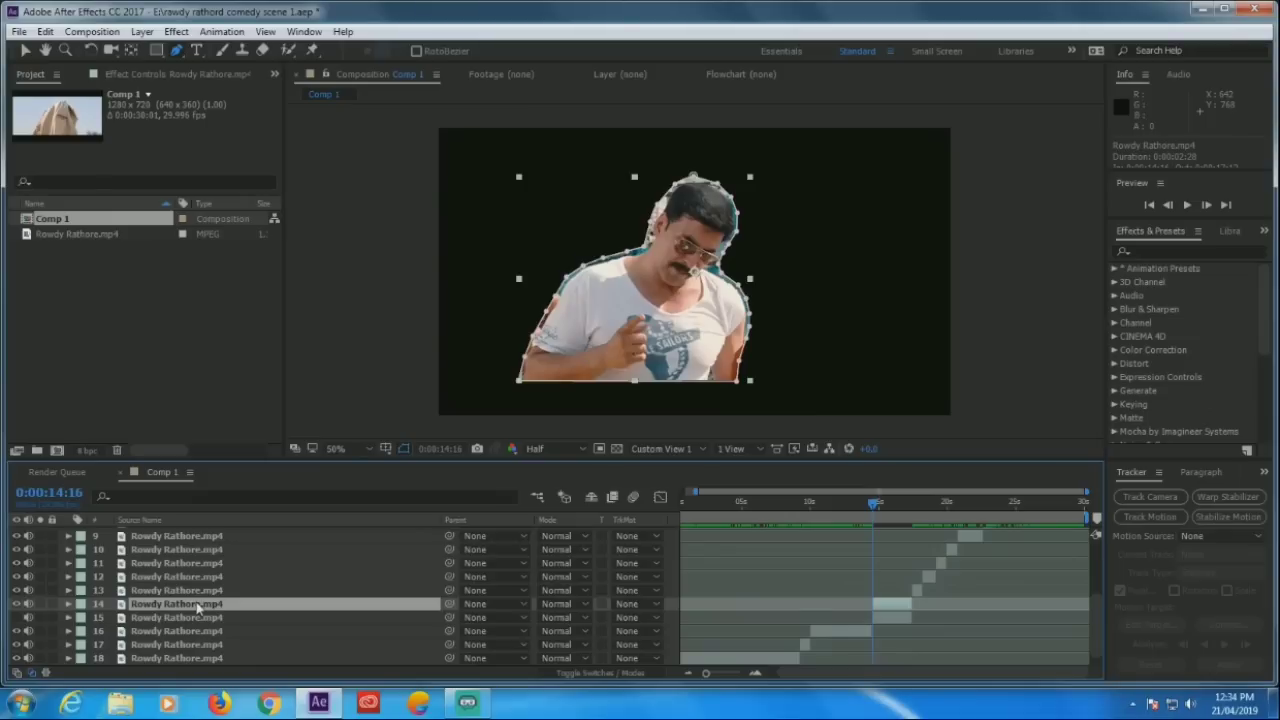
key("m")
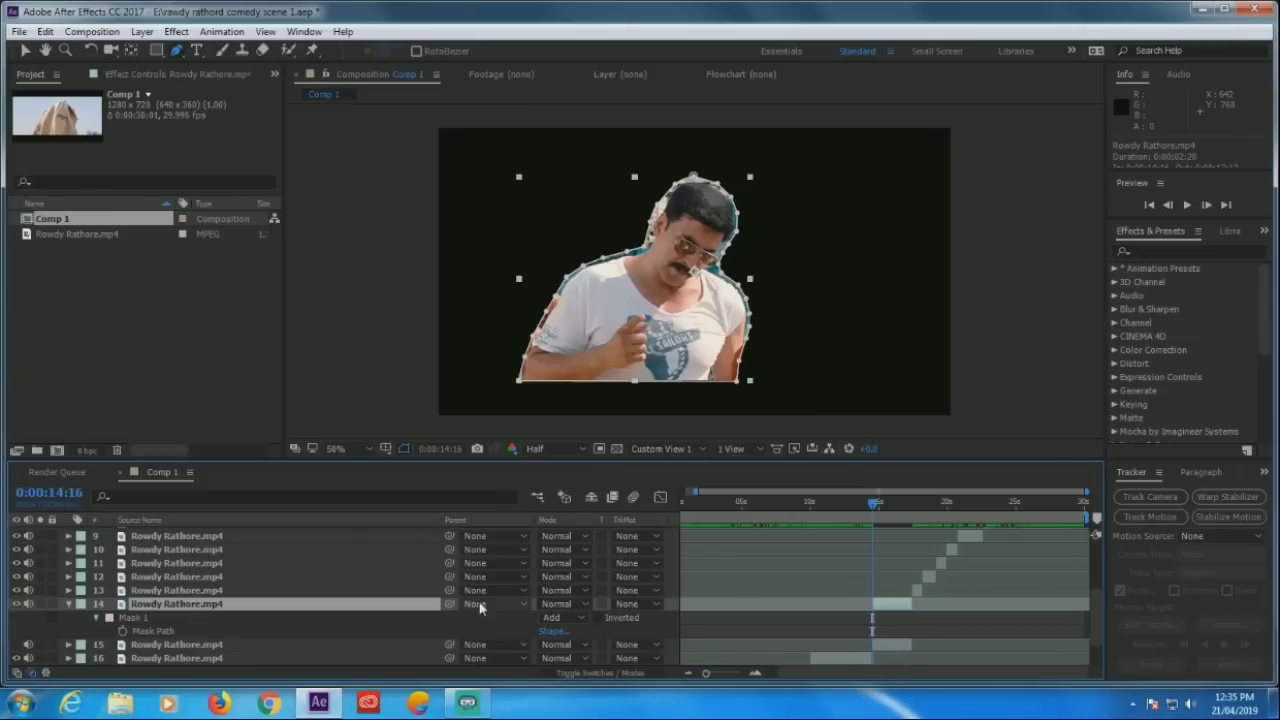
left_click(585, 620)
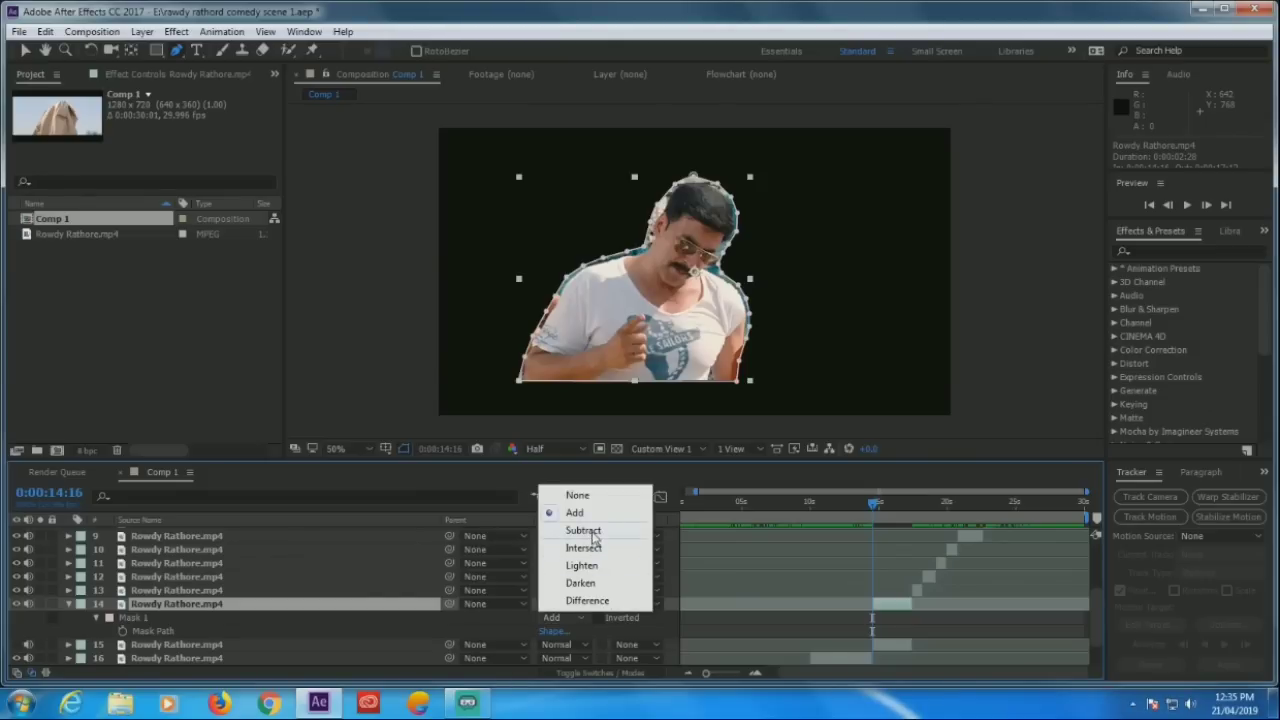
left_click(591, 531)
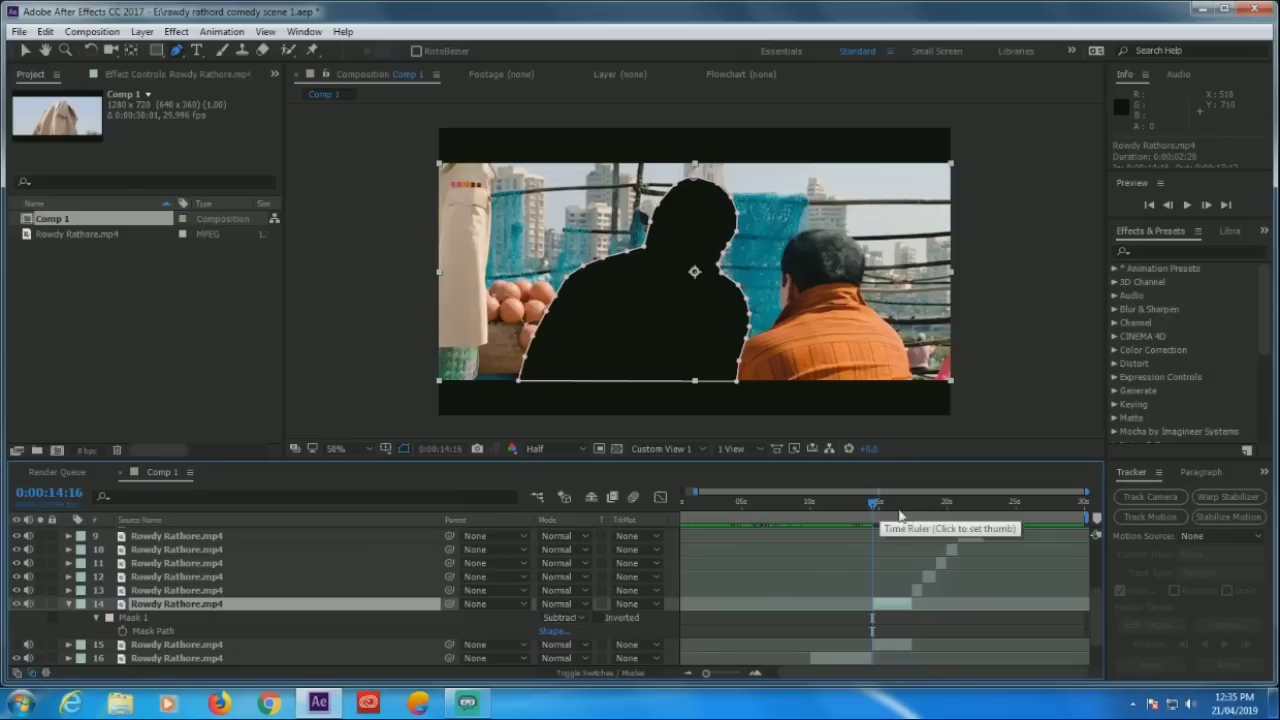
Check the cut-out around 14 seconds and collapse layer 14's mask properties
left_click_drag(874, 507, 906, 514)
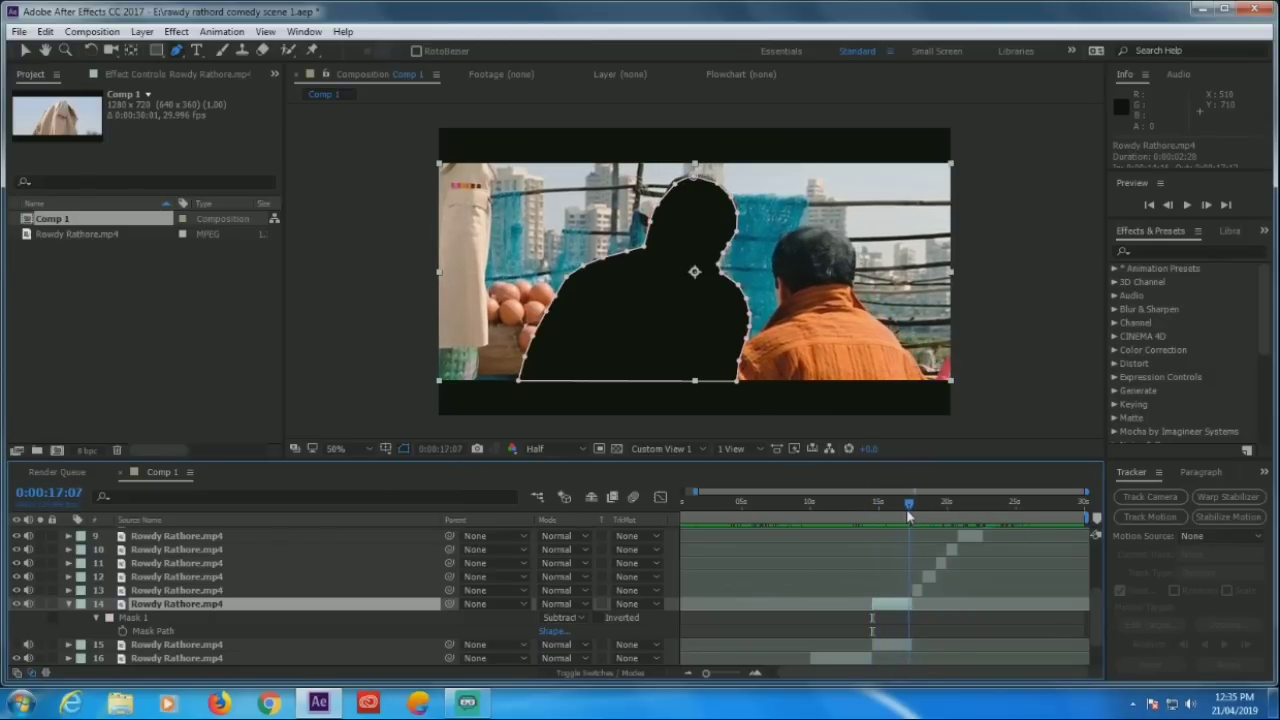
left_click_drag(906, 514, 871, 513)
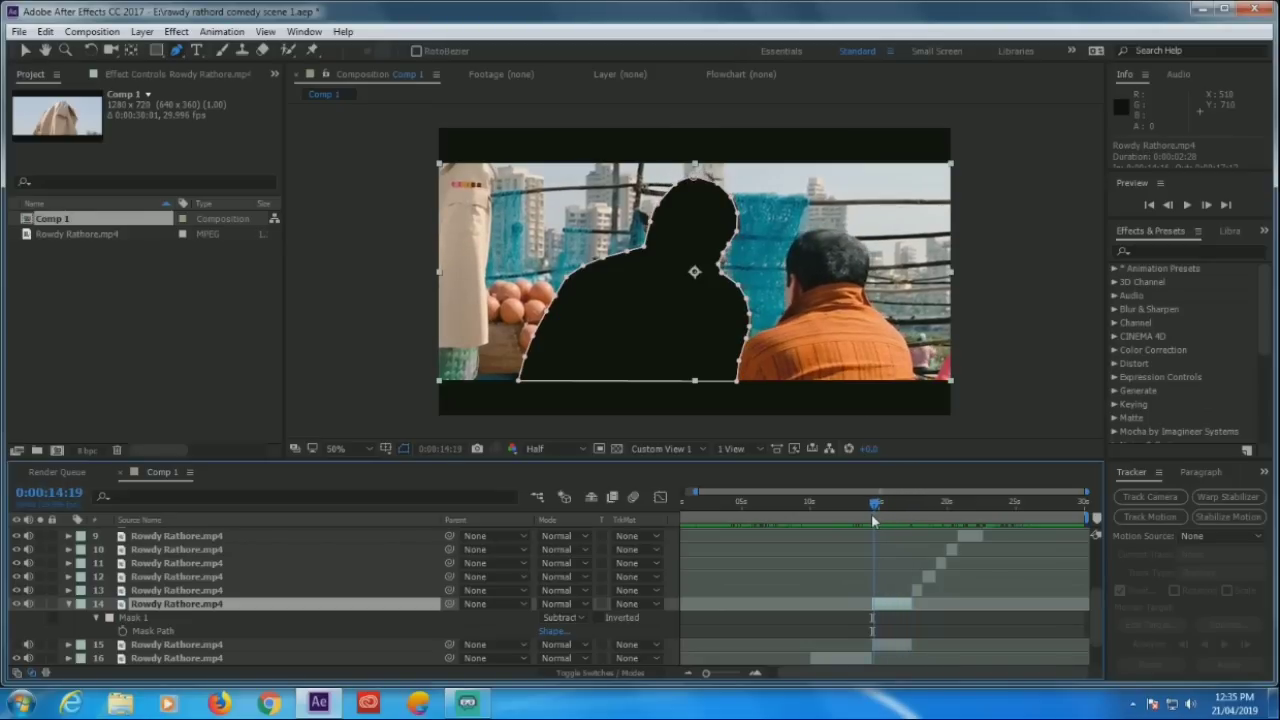
left_click(94, 617)
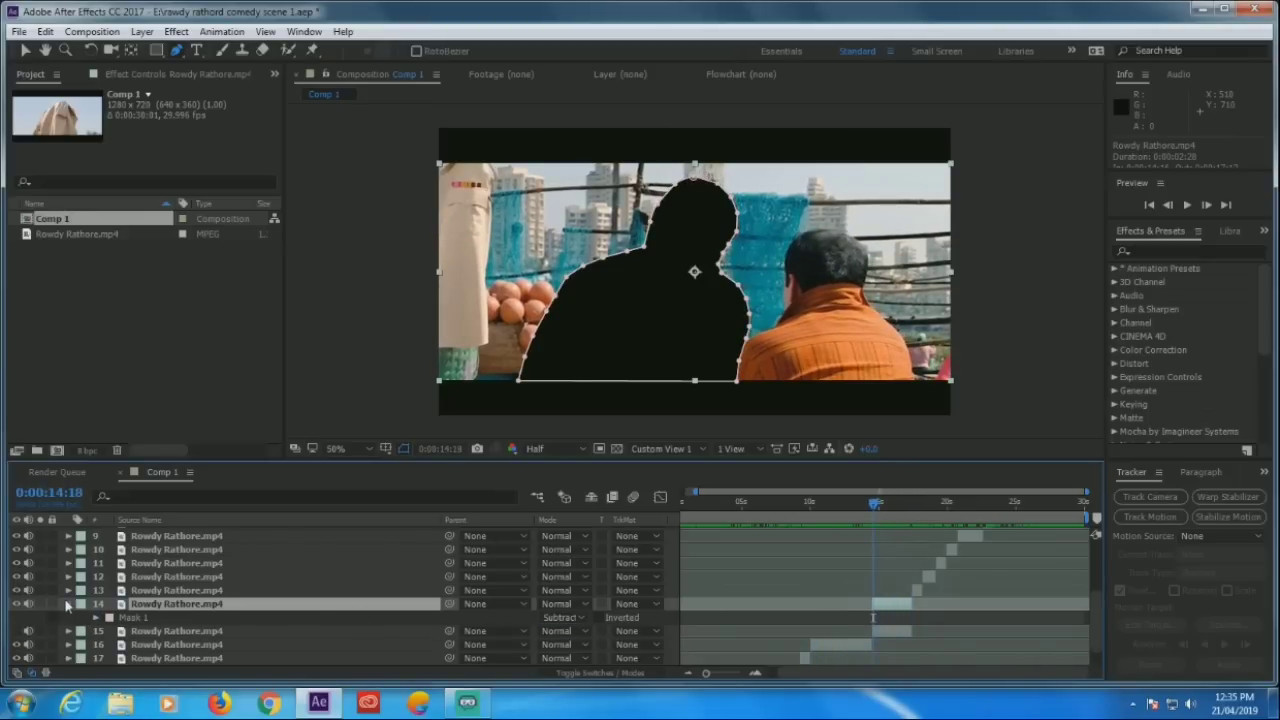
left_click(68, 604)
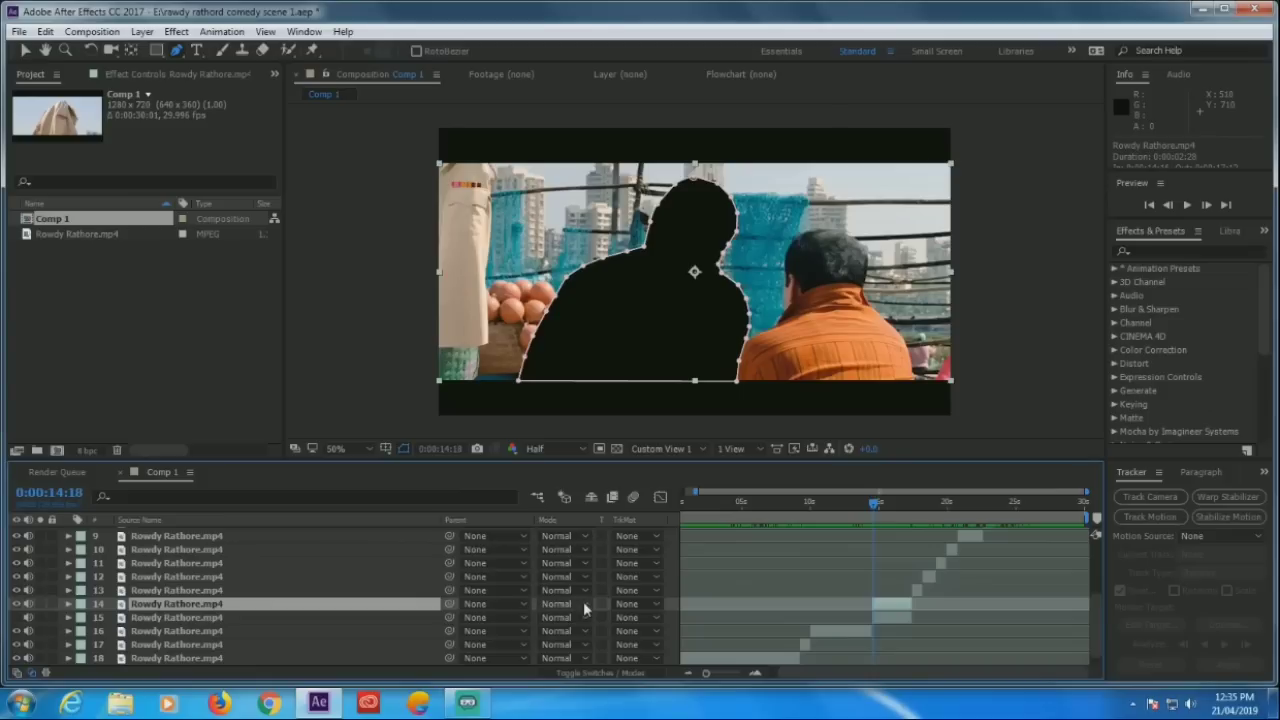
left_click(583, 603)
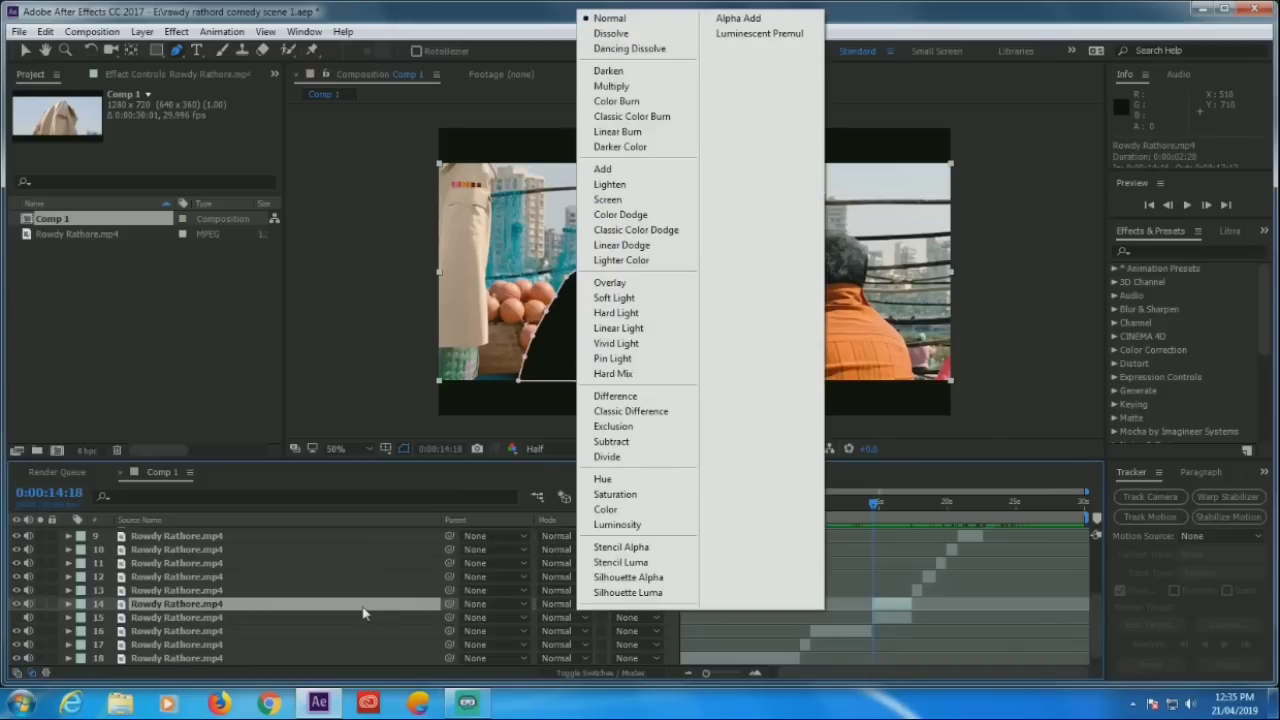
left_click(363, 613)
Set Mask 1 back to Add and turn layer 15's visibility on again
key("m")
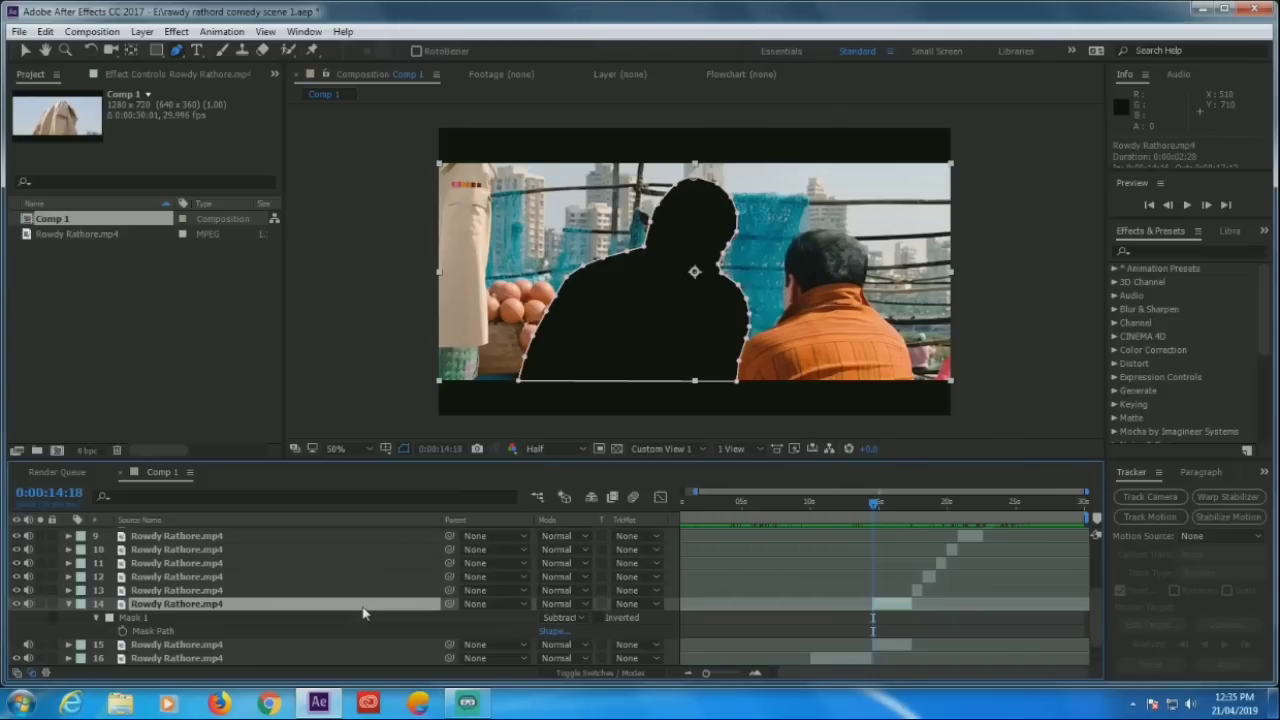
left_click(578, 617)
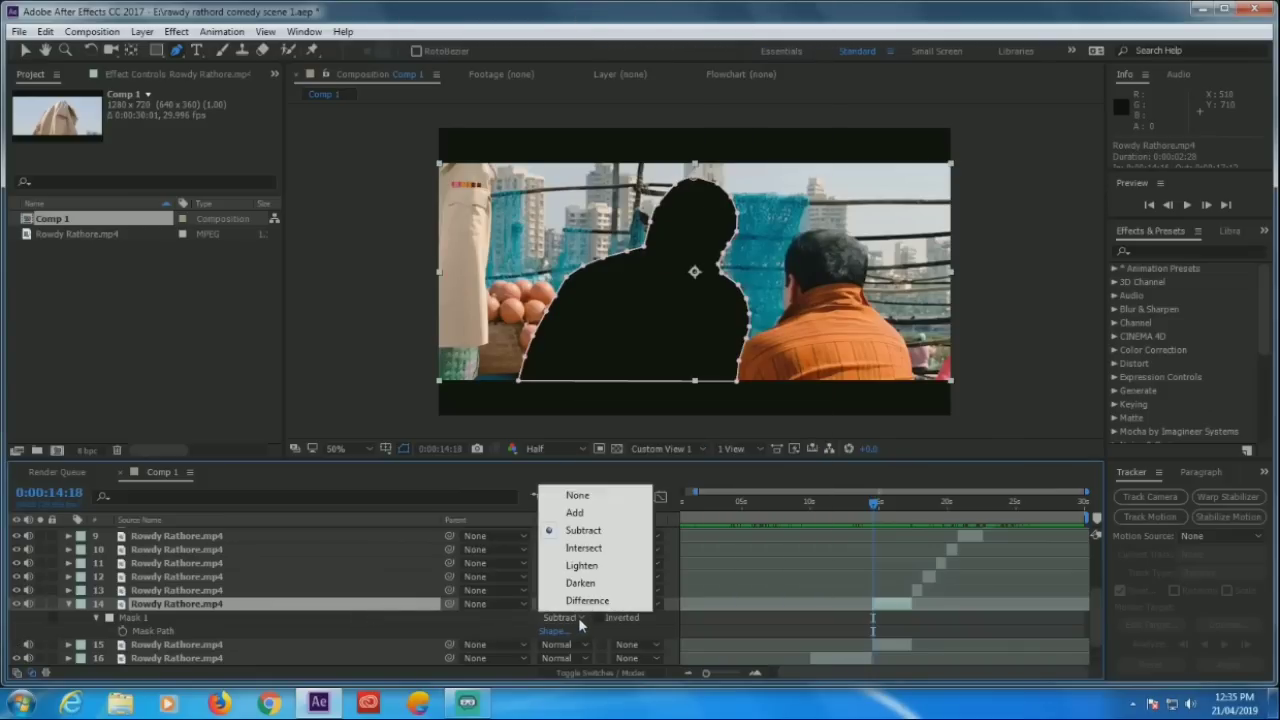
left_click(576, 512)
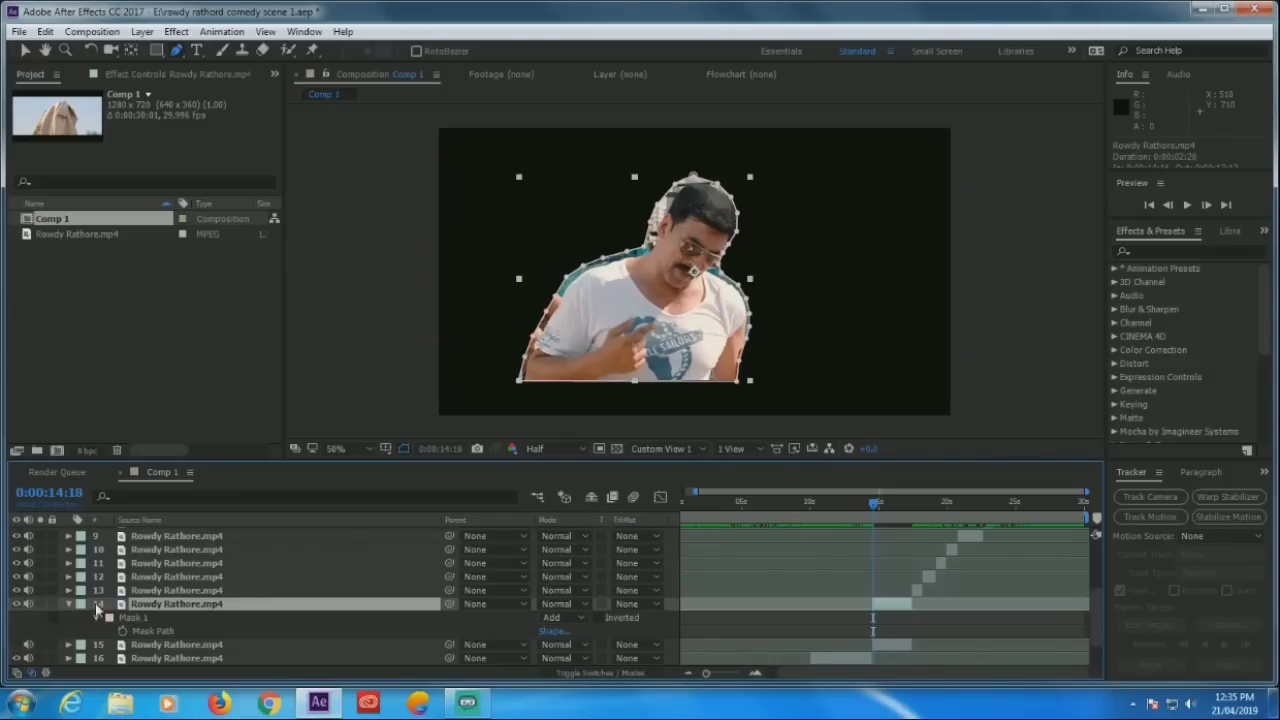
left_click(68, 605)
left_click(16, 617)
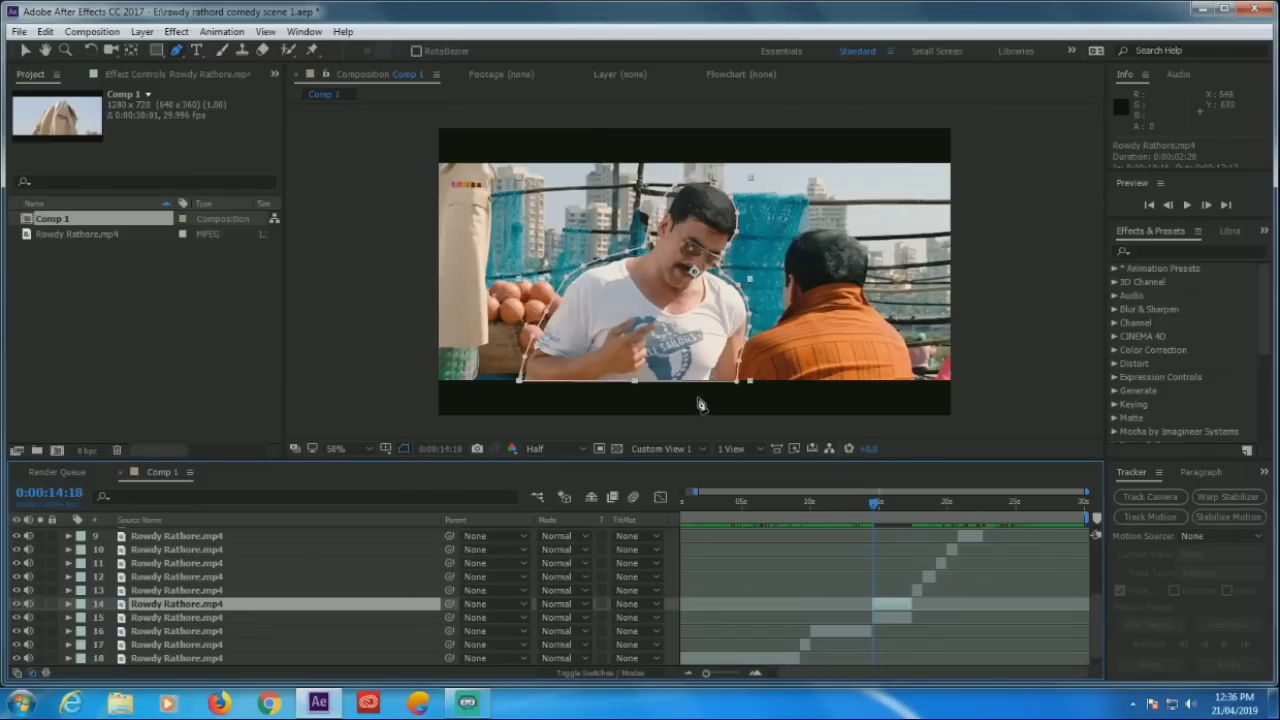
Return to 0:00:14:16, zoom the timeline in, and reveal layer 14's Mask Path
left_click(1168, 206)
left_click_drag(707, 678, 734, 681)
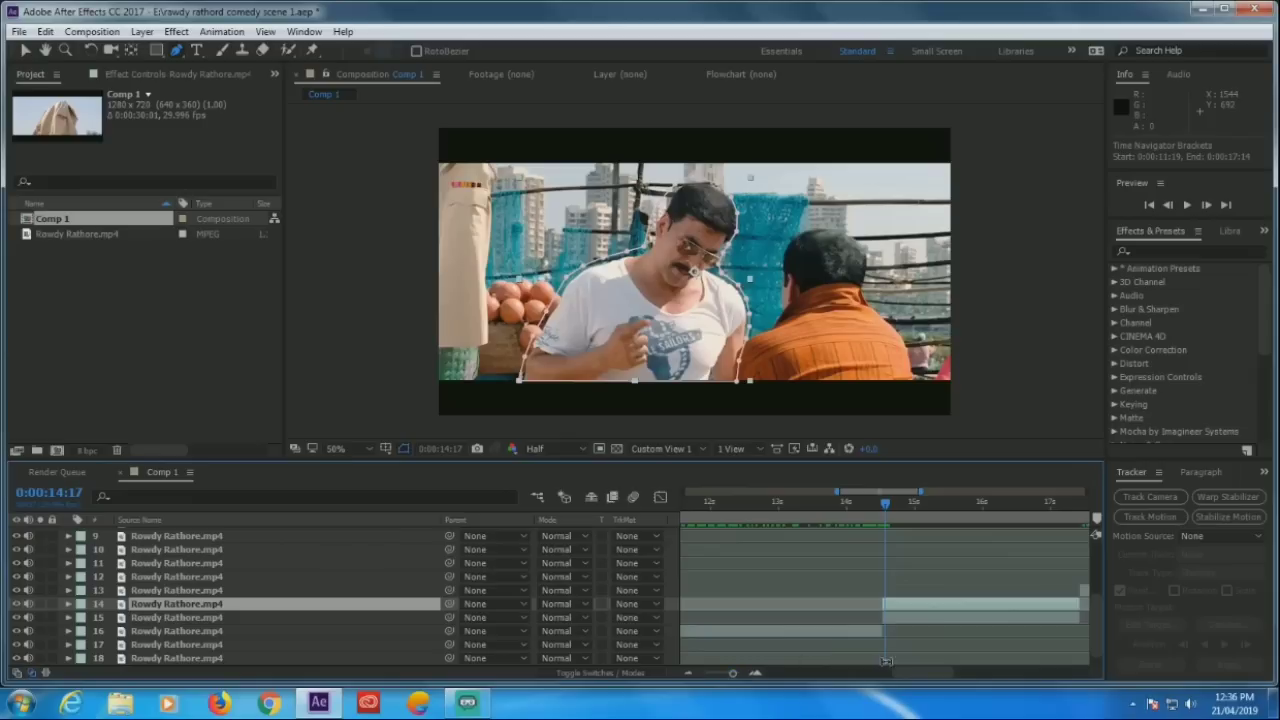
left_click_drag(920, 678, 946, 680)
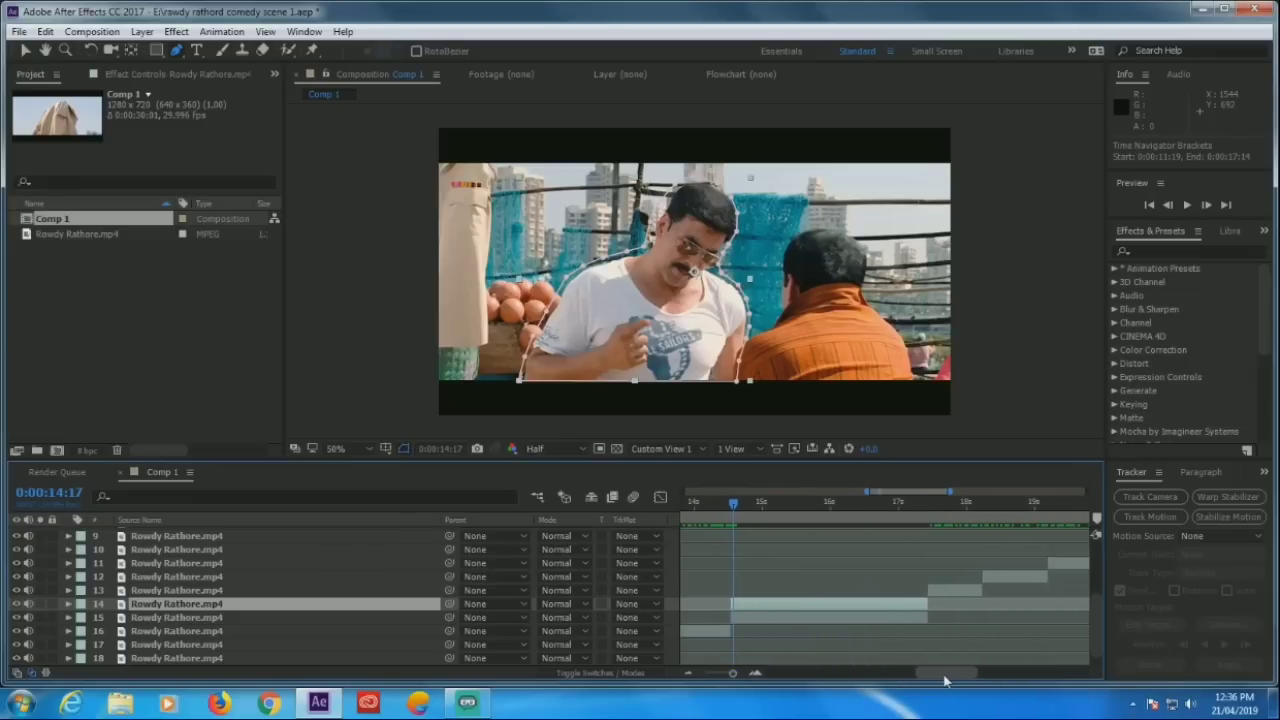
left_click_drag(733, 676, 737, 677)
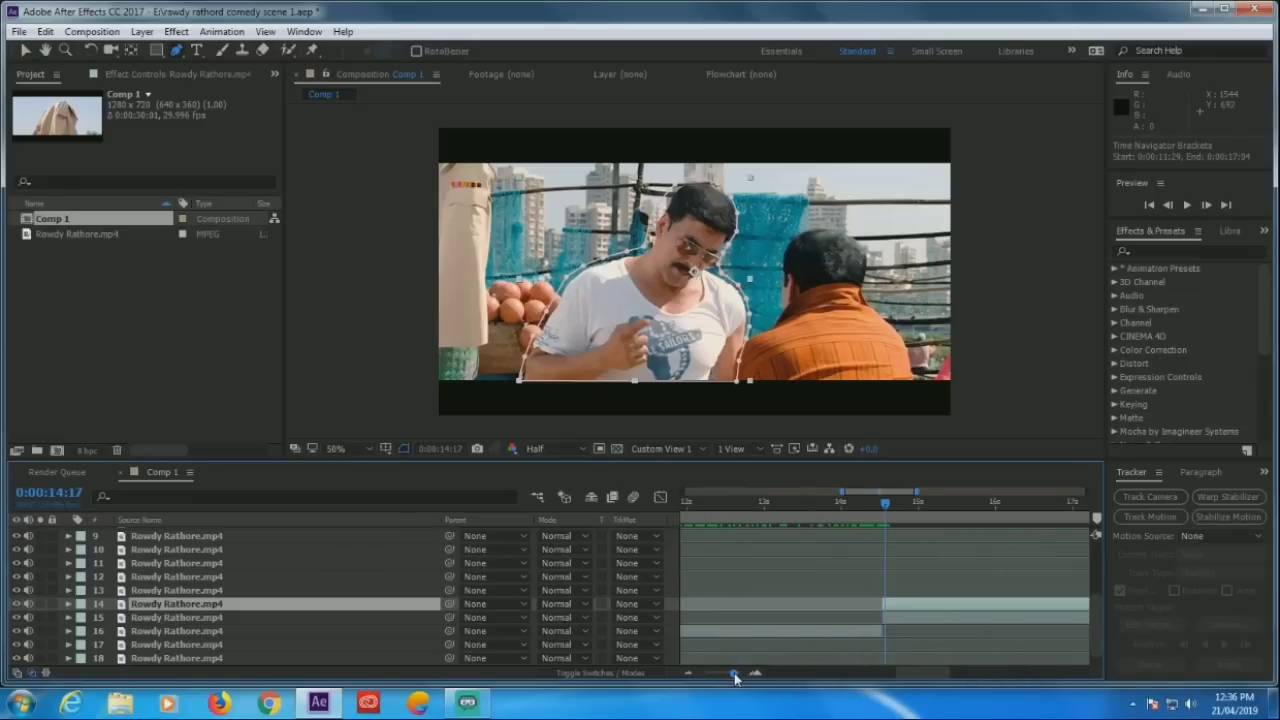
left_click_drag(903, 674, 936, 683)
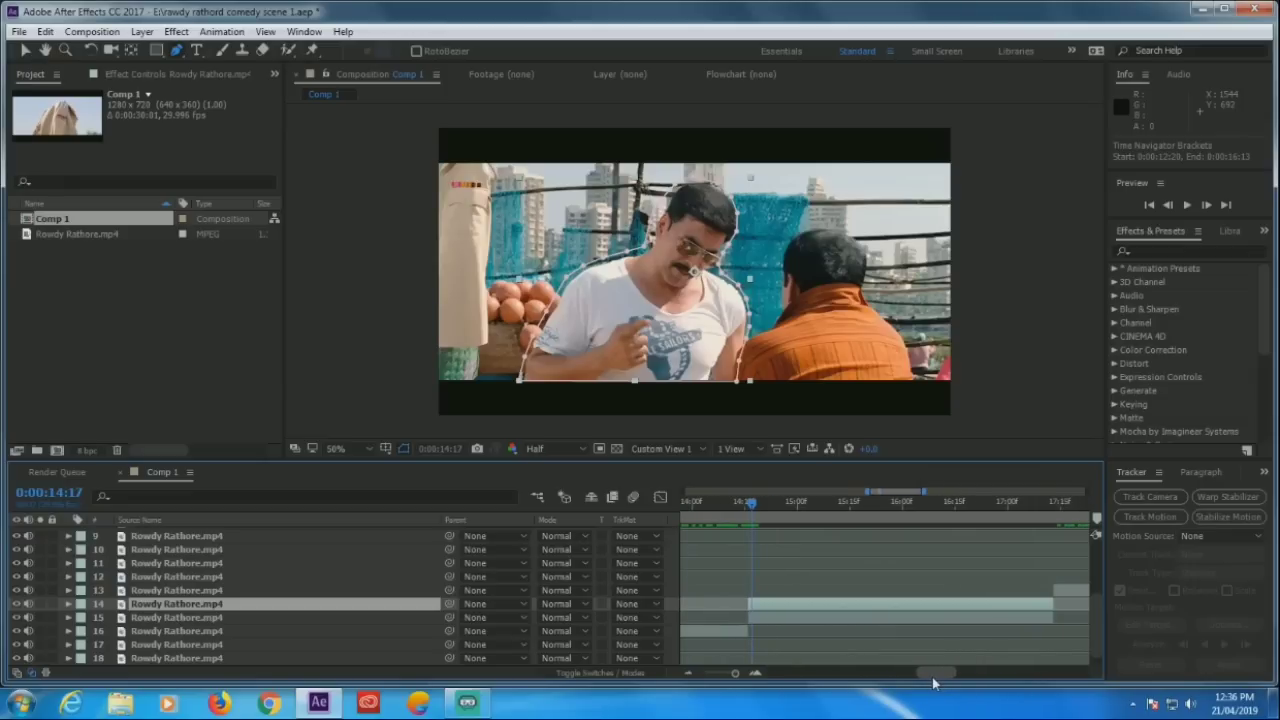
left_click(1170, 205)
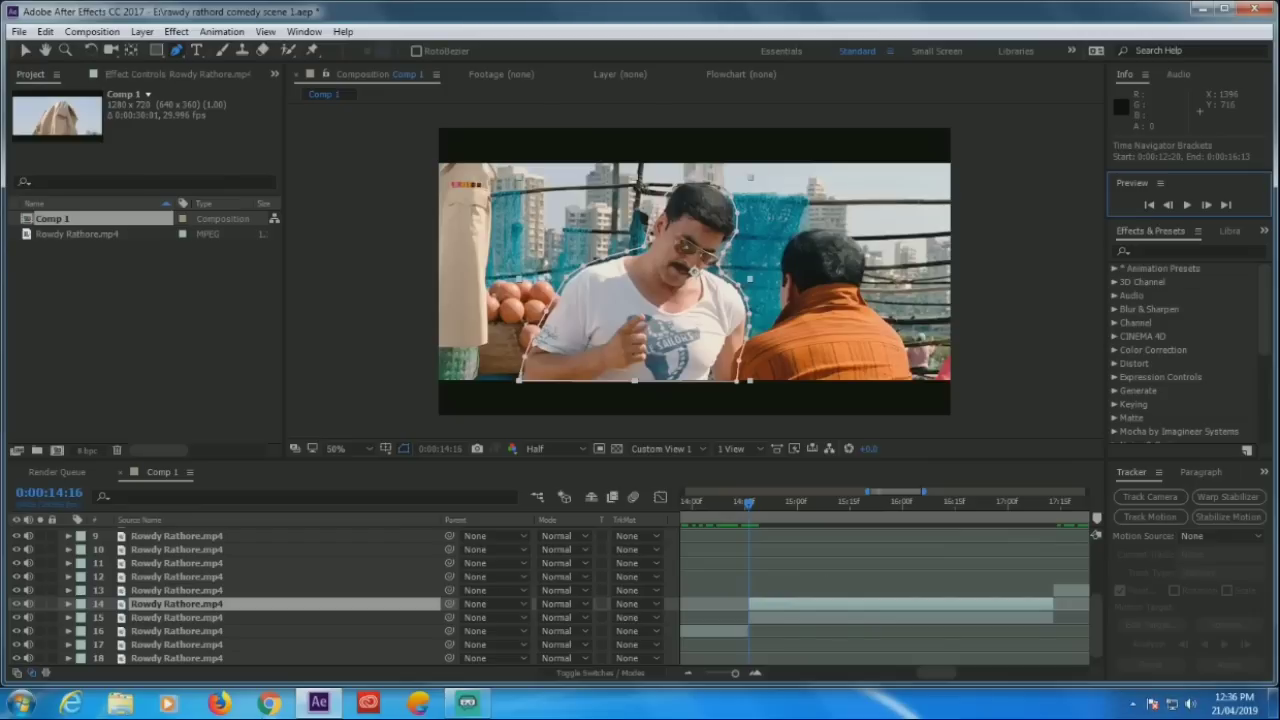
left_click(198, 607)
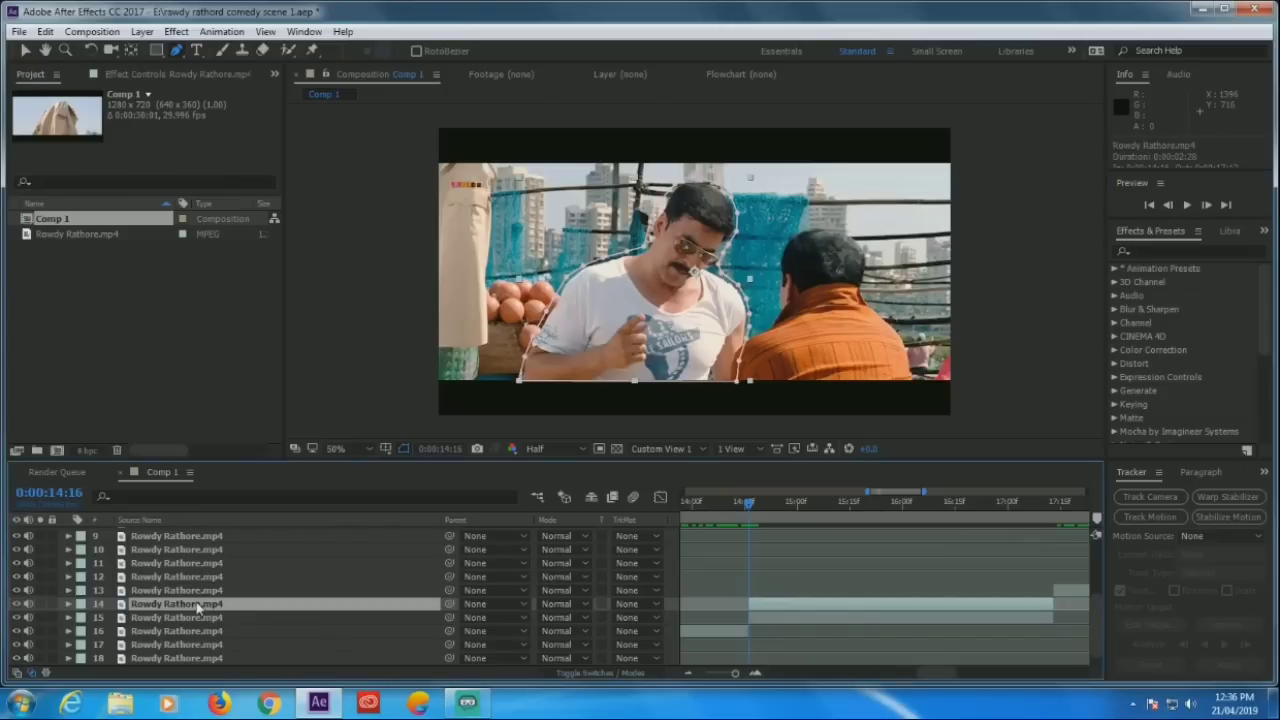
key("m")
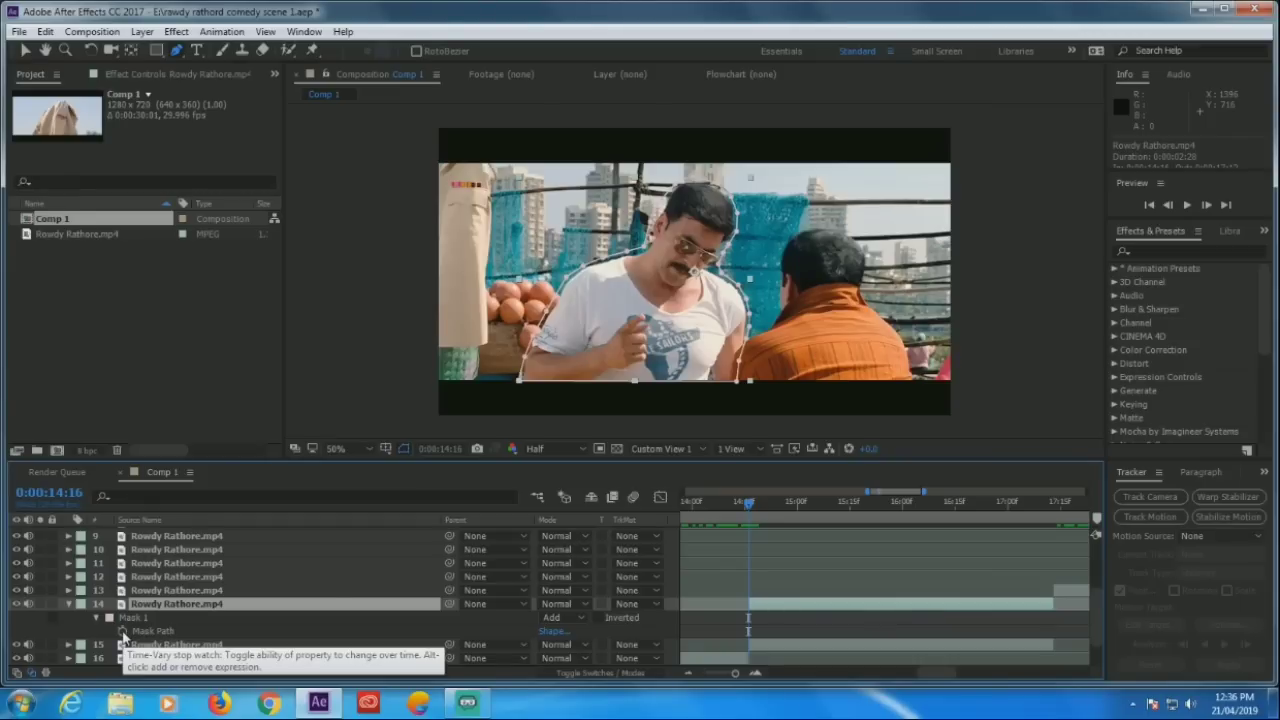
Set a Mask Path keyframe at 0:00:14:16 and advance five frames to 0:00:14:21
left_click(122, 632)
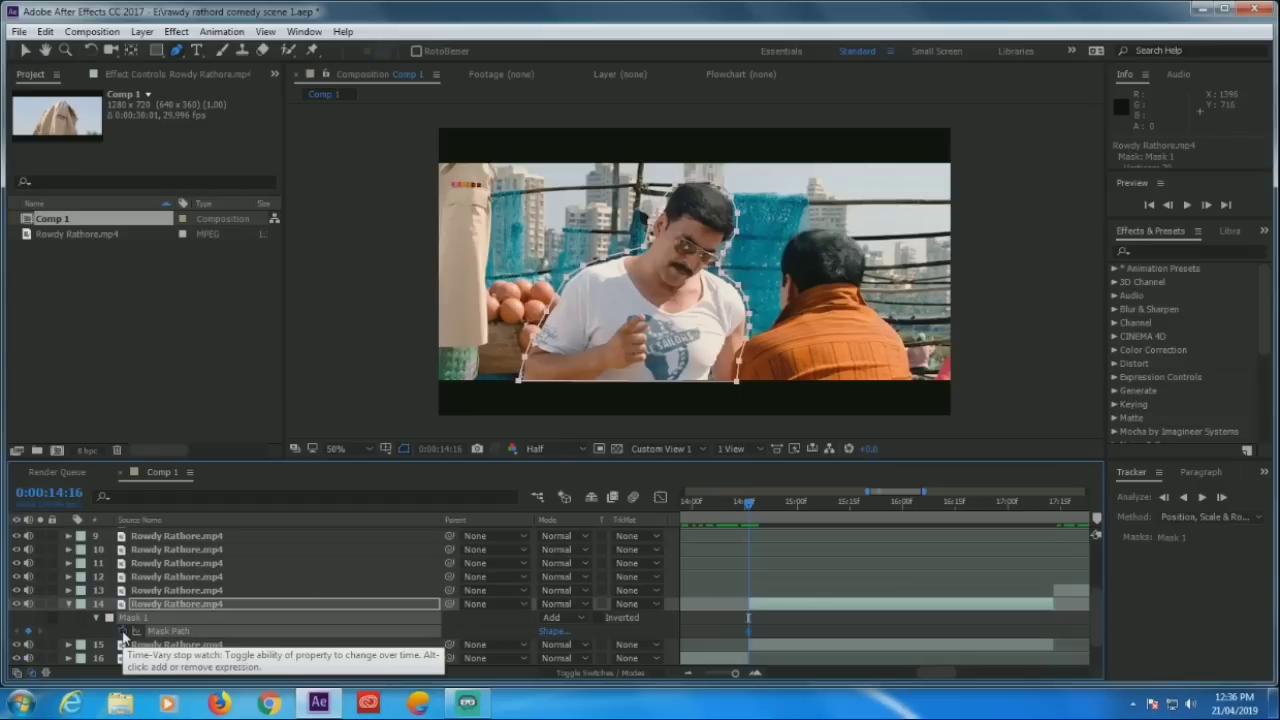
left_click(190, 601)
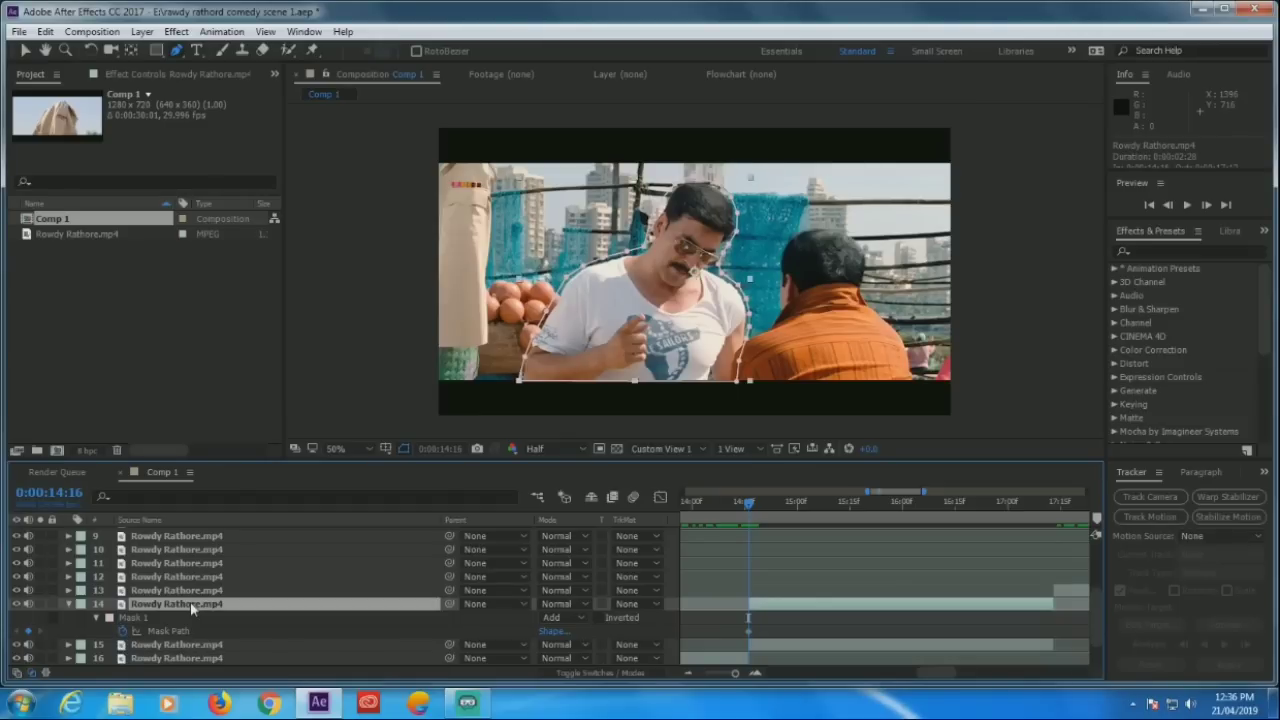
left_click(1207, 205)
left_click(1208, 204)
left_click(1208, 204)
left_click(1208, 204)
left_click(1207, 205)
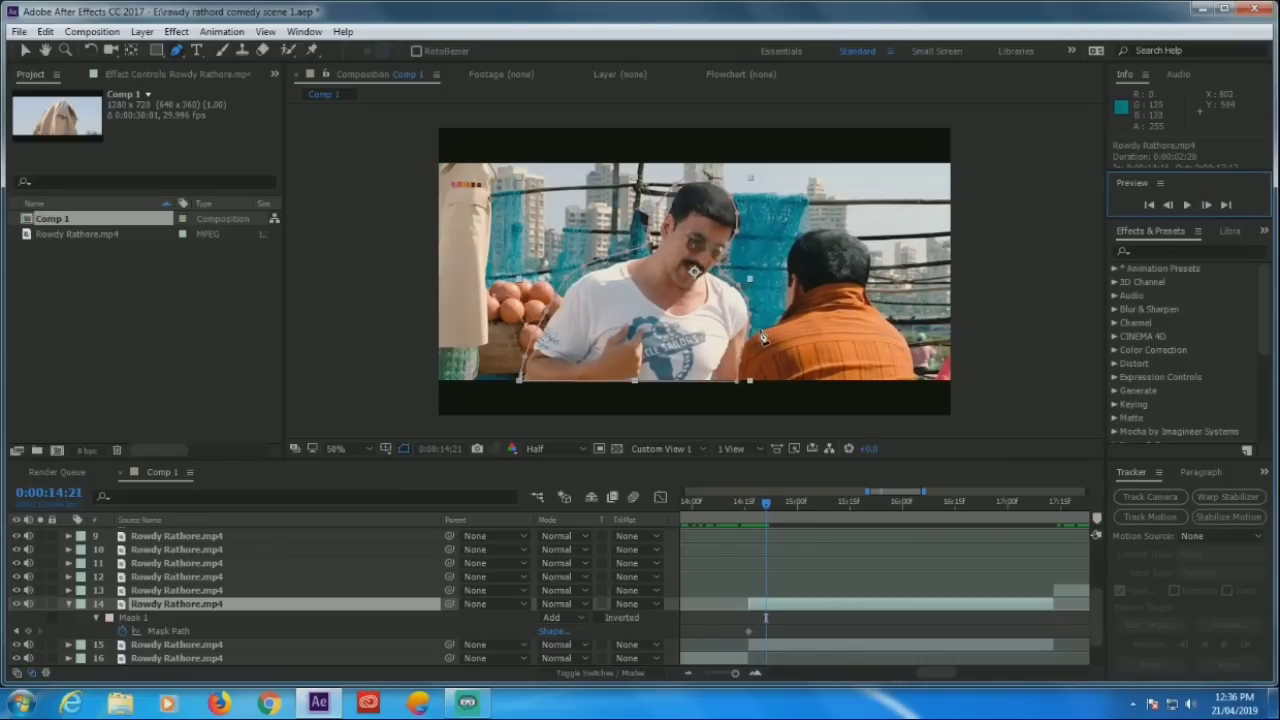
Drag mask vertices to fit the man's head at 0:00:14:21, creating a second keyframe
left_click(26, 51)
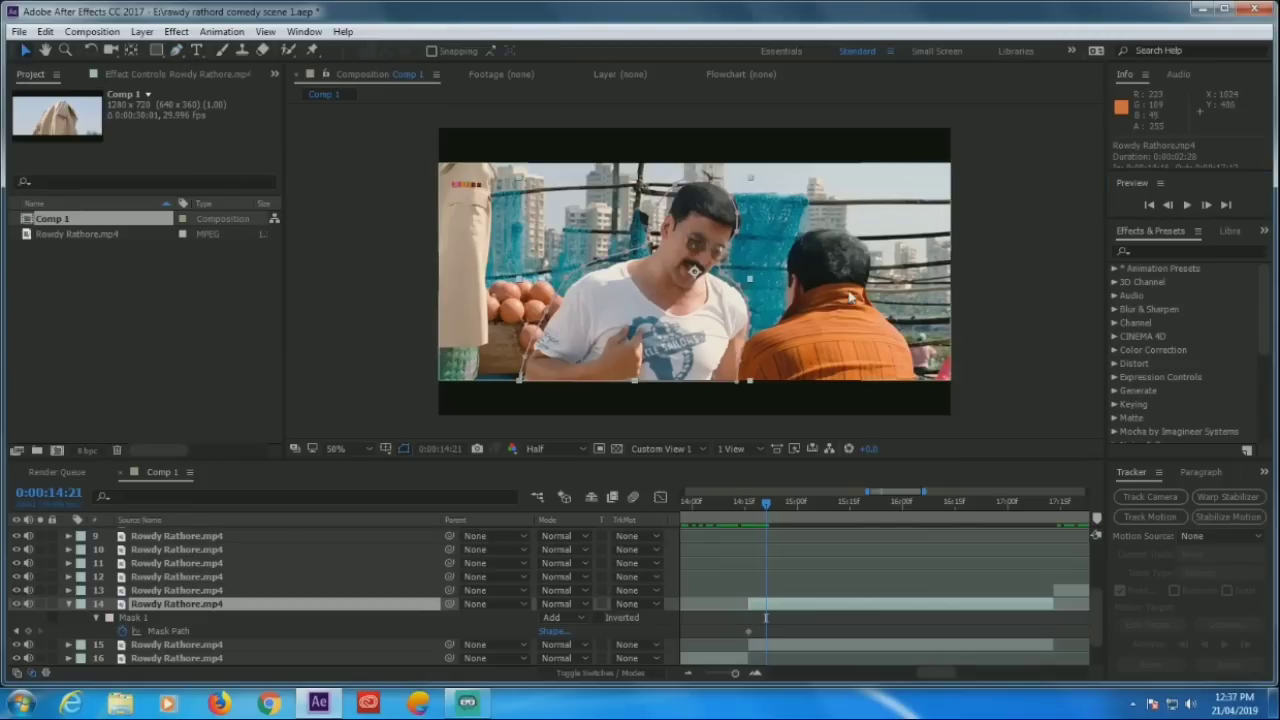
left_click(735, 237)
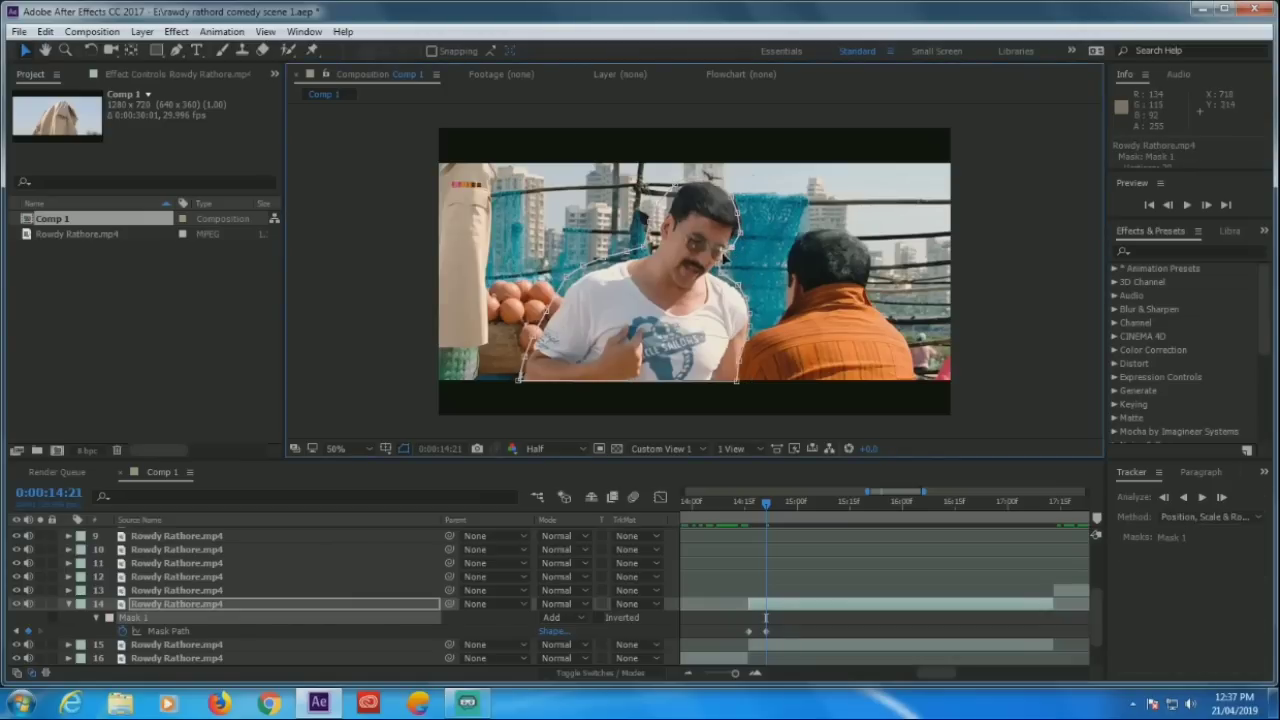
left_click_drag(731, 263, 735, 265)
left_click_drag(722, 280, 722, 270)
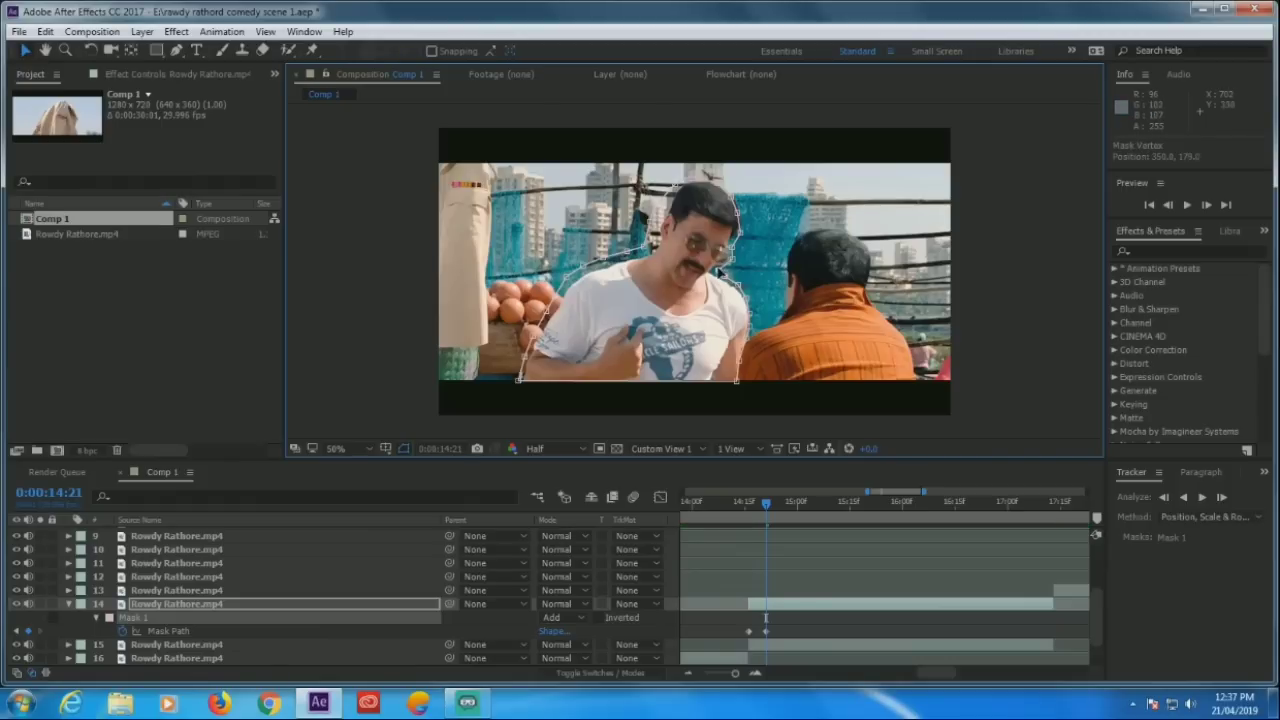
left_click_drag(740, 215, 720, 180)
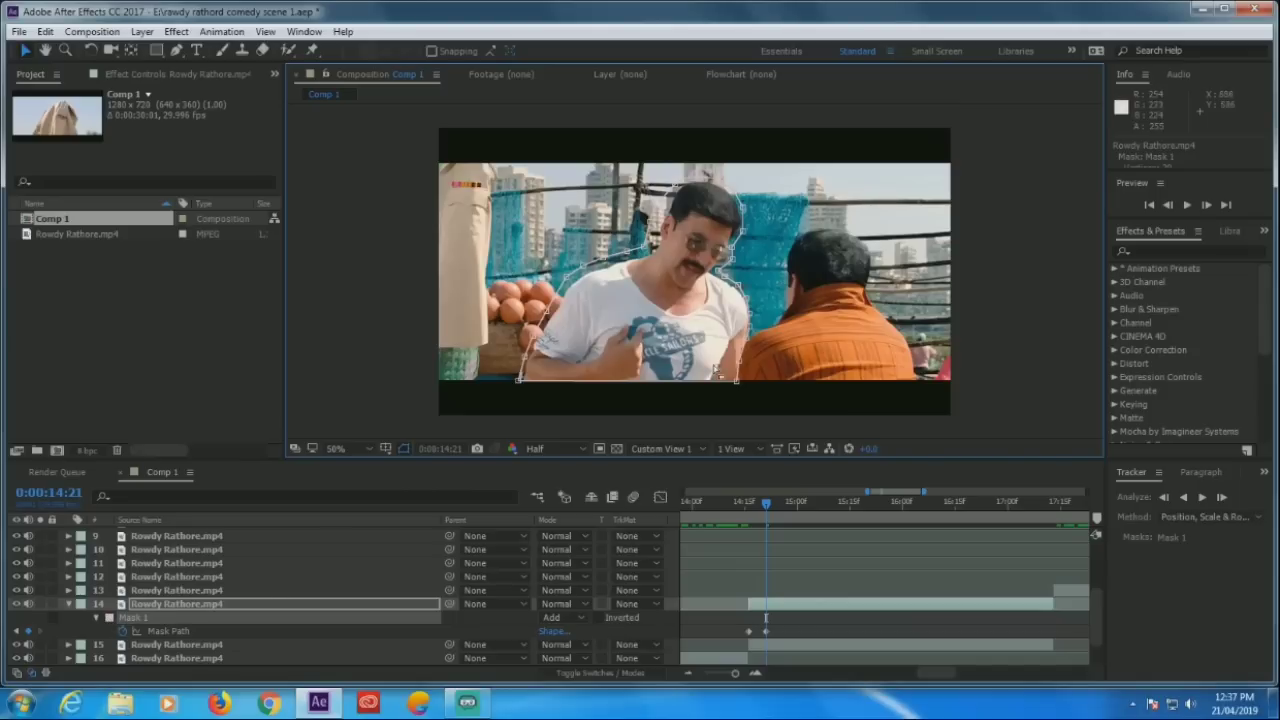
Set Mask 1's colour to blue (0808F4) and pull a torso vertex up to fit the man
left_click(109, 618)
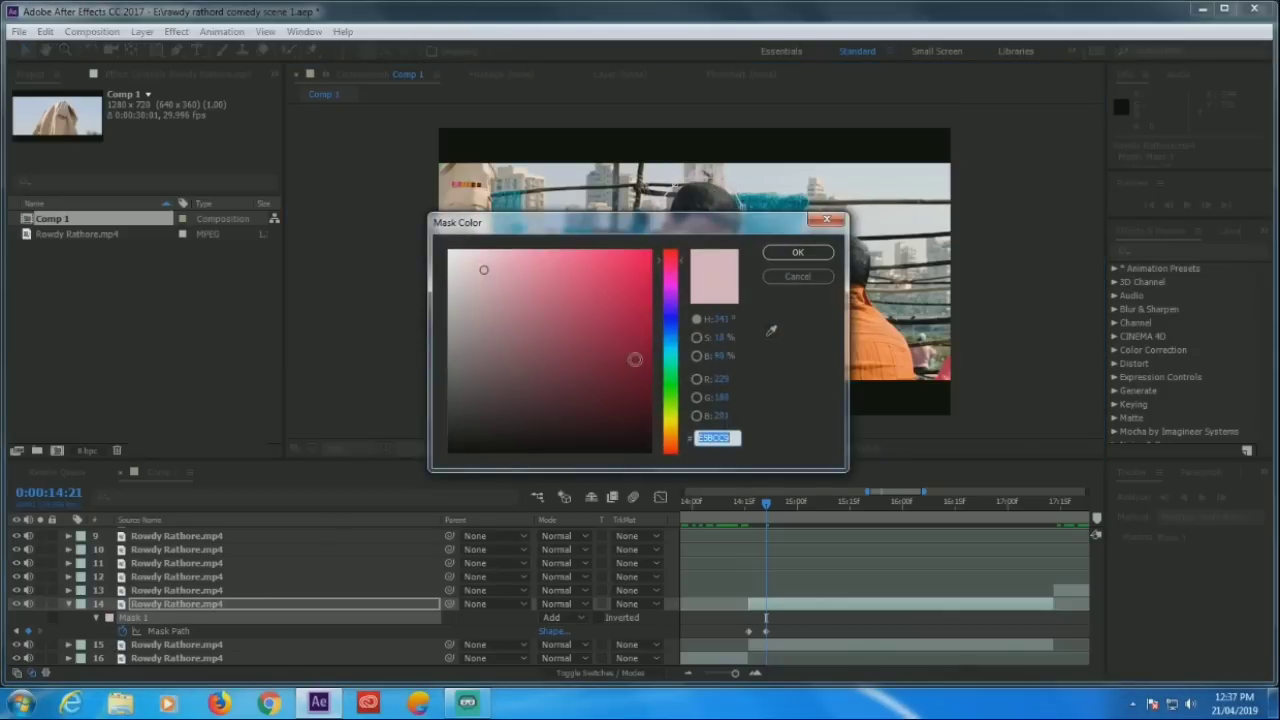
left_click(670, 317)
left_click(644, 258)
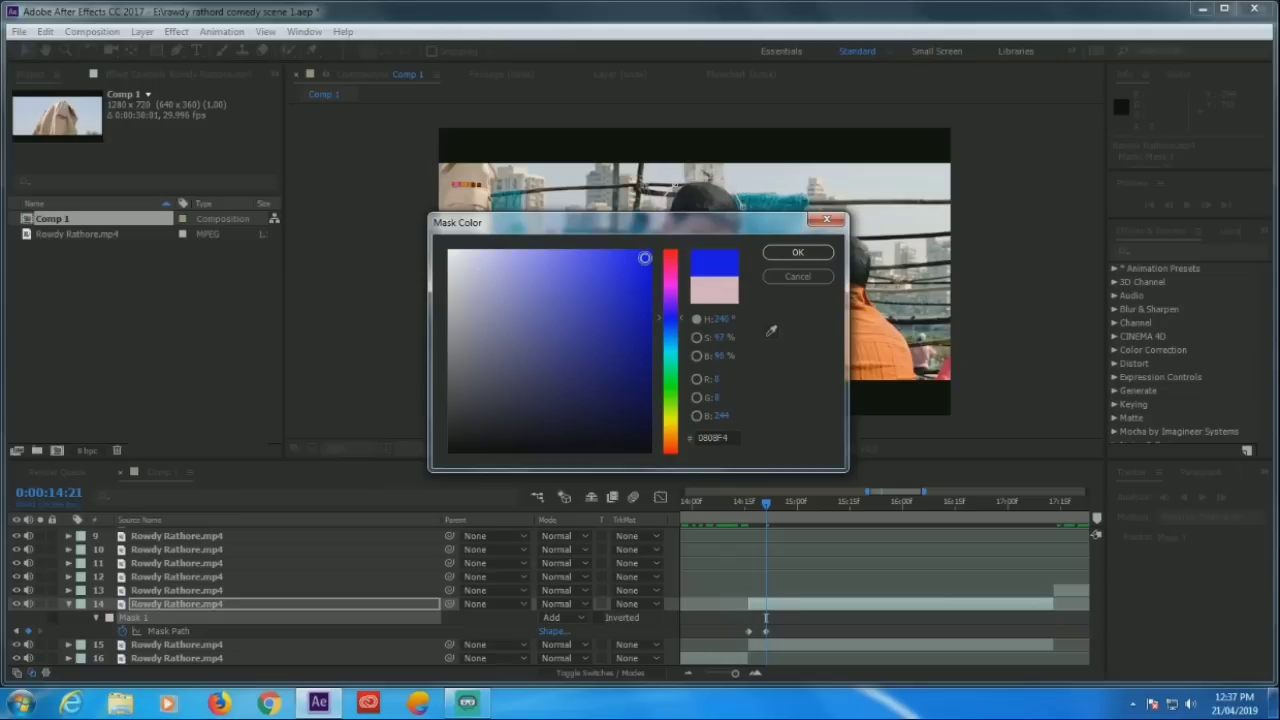
left_click(798, 252)
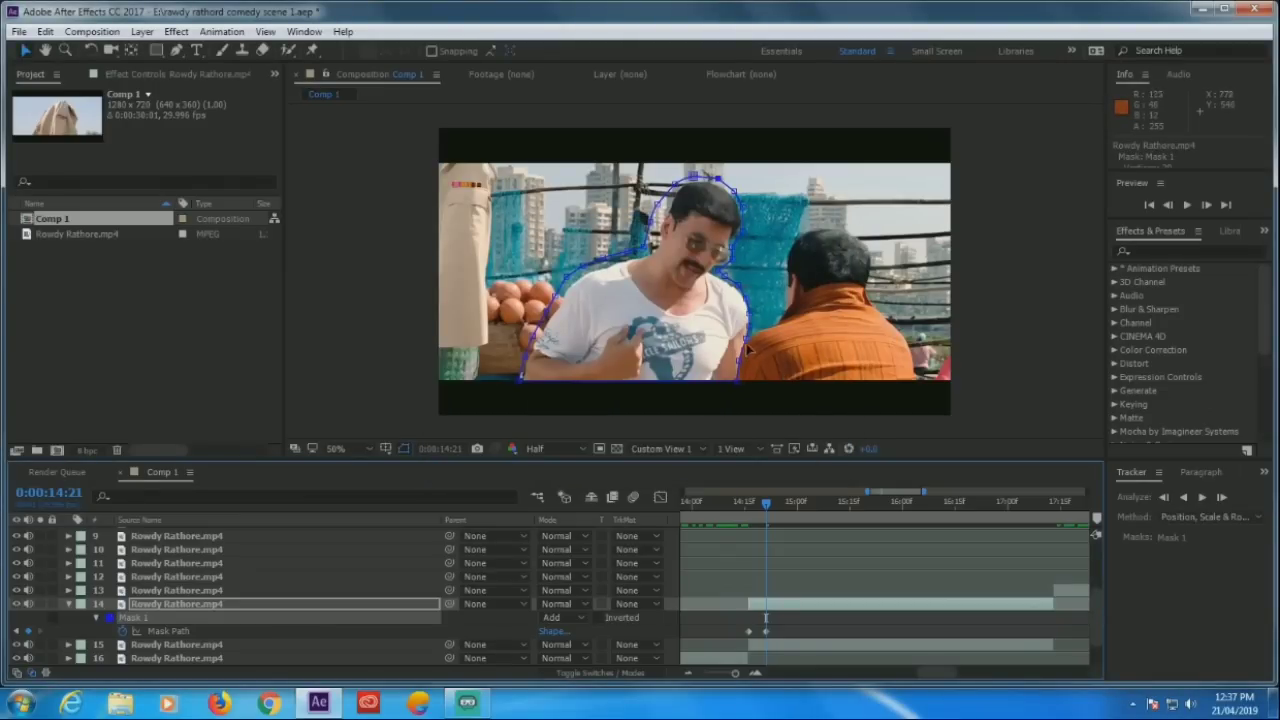
left_click(751, 344)
left_click_drag(751, 344, 748, 298)
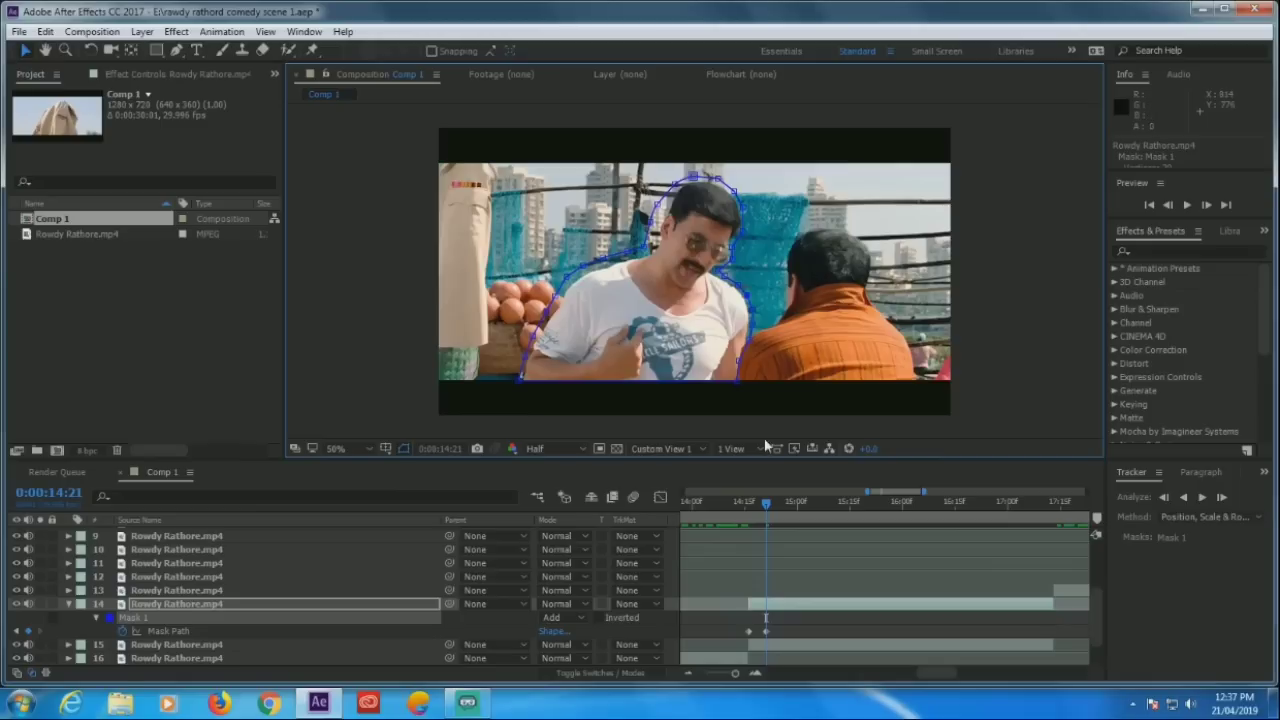
Advance four frames and move the head-top mask vertices to follow the man
left_click(1207, 205)
left_click(1207, 205)
left_click(1207, 205)
left_click(1207, 205)
left_click(1207, 205)
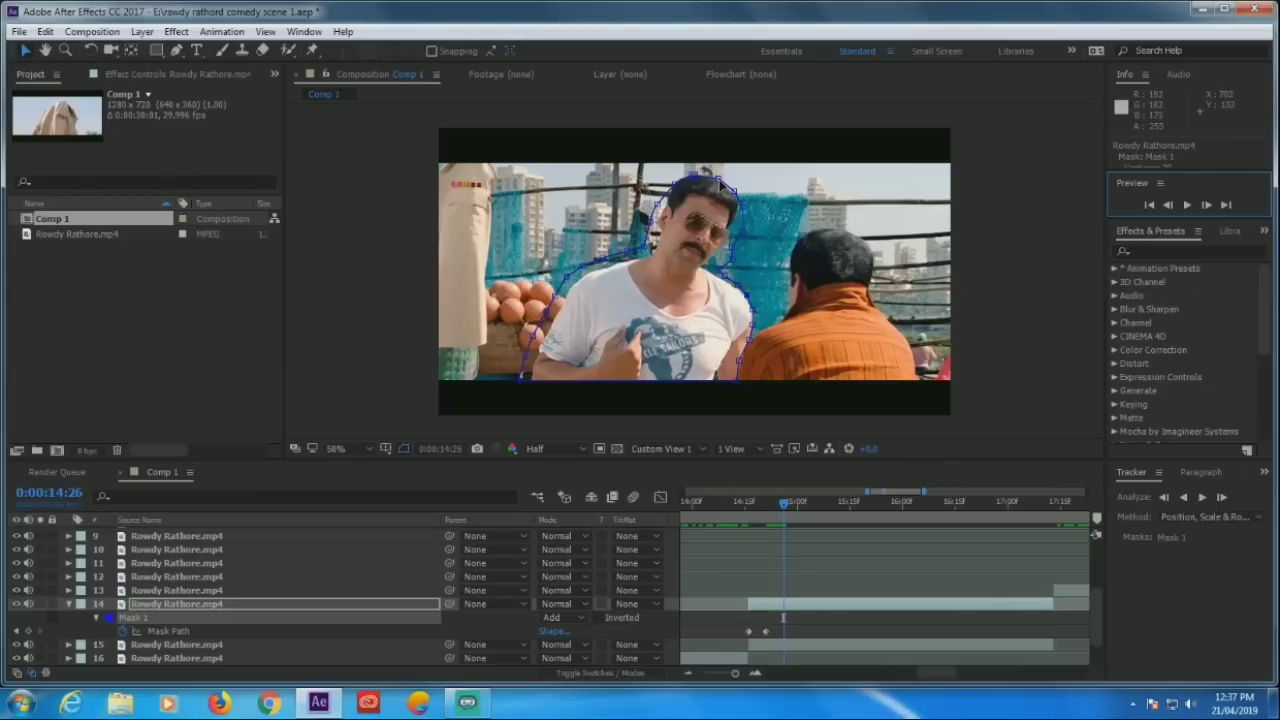
left_click_drag(720, 185, 738, 198)
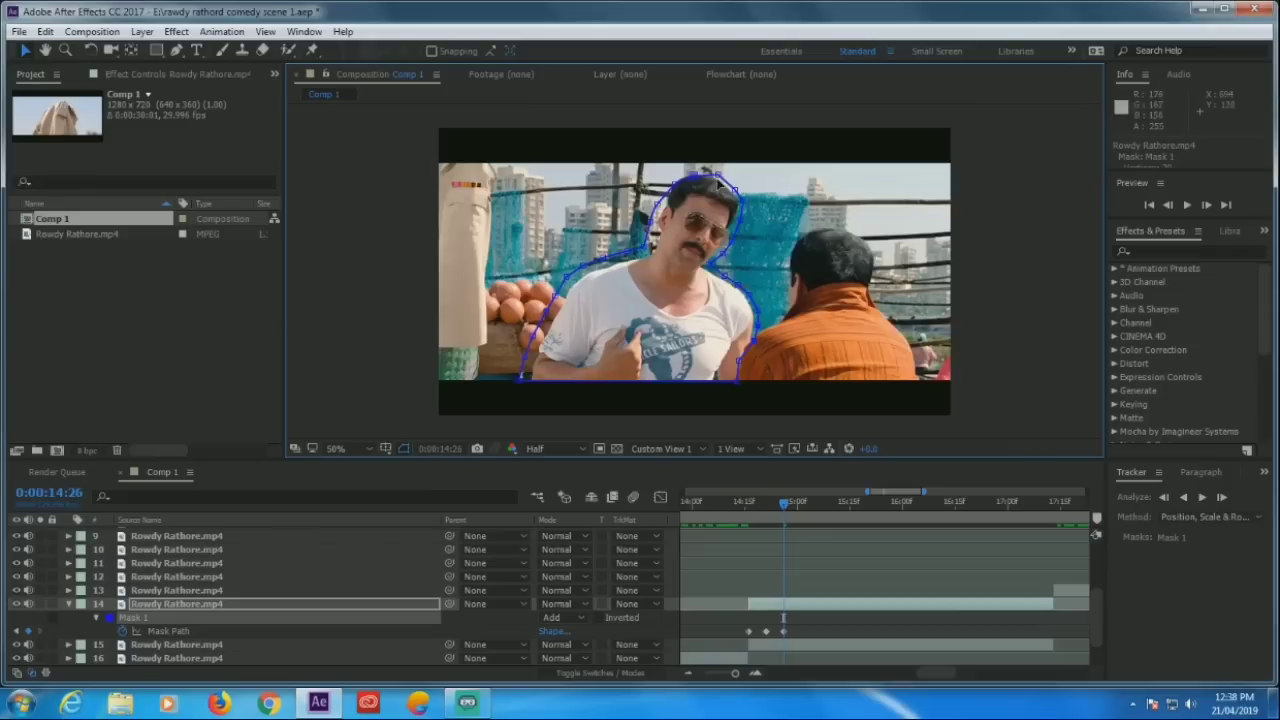
left_click_drag(696, 178, 680, 183)
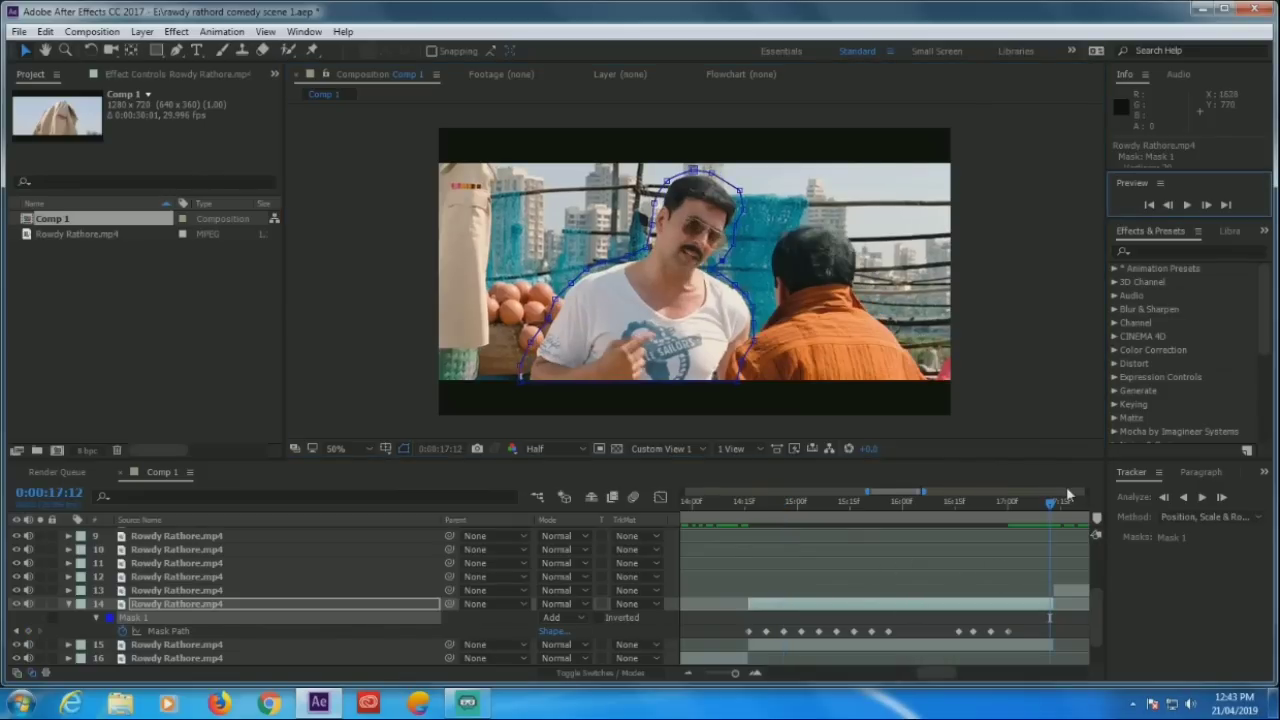
At about 0:00:16:20, adjust a head mask vertex to add a keyframe, then move to 0:00:16:26
mouse_move(1049, 503)
left_mouse_down()
mouse_move(973, 519)
mouse_move(997, 539)
mouse_move(985, 537)
left_mouse_up()
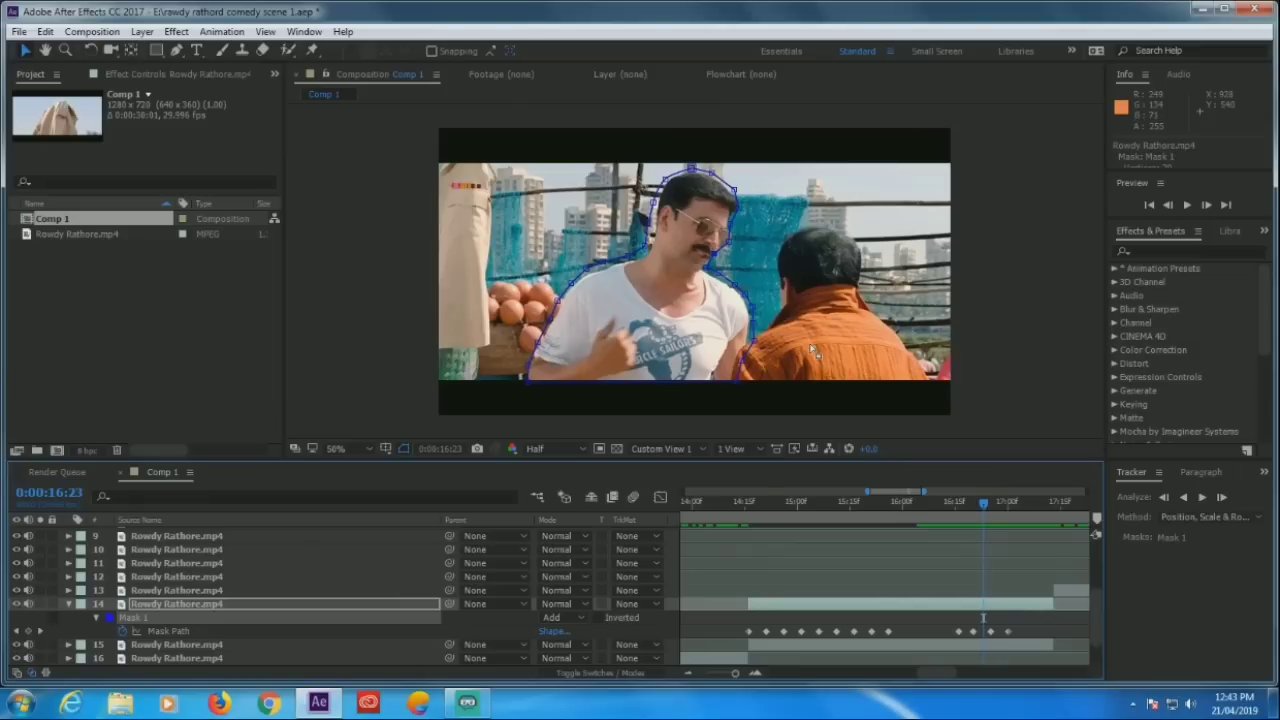
left_click_drag(735, 245, 739, 232)
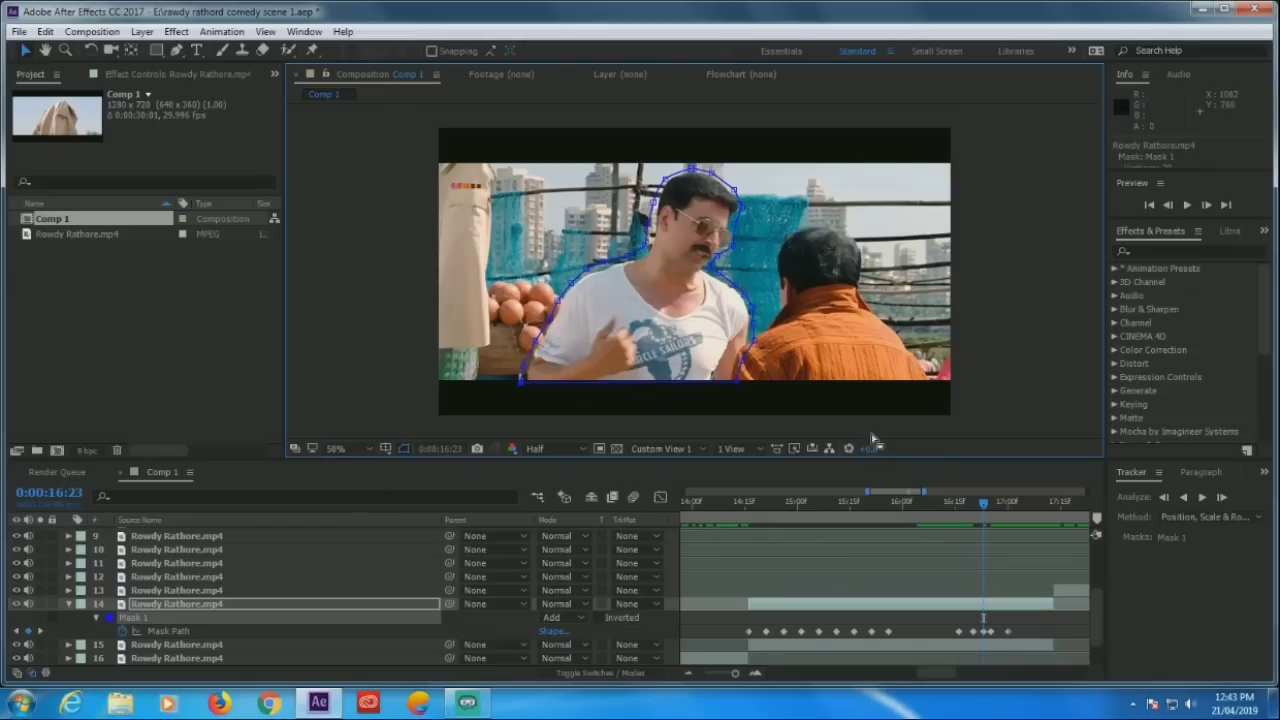
mouse_move(984, 505)
left_mouse_down()
mouse_move(998, 510)
mouse_move(978, 524)
mouse_move(840, 545)
mouse_move(758, 554)
mouse_move(748, 540)
left_mouse_up()
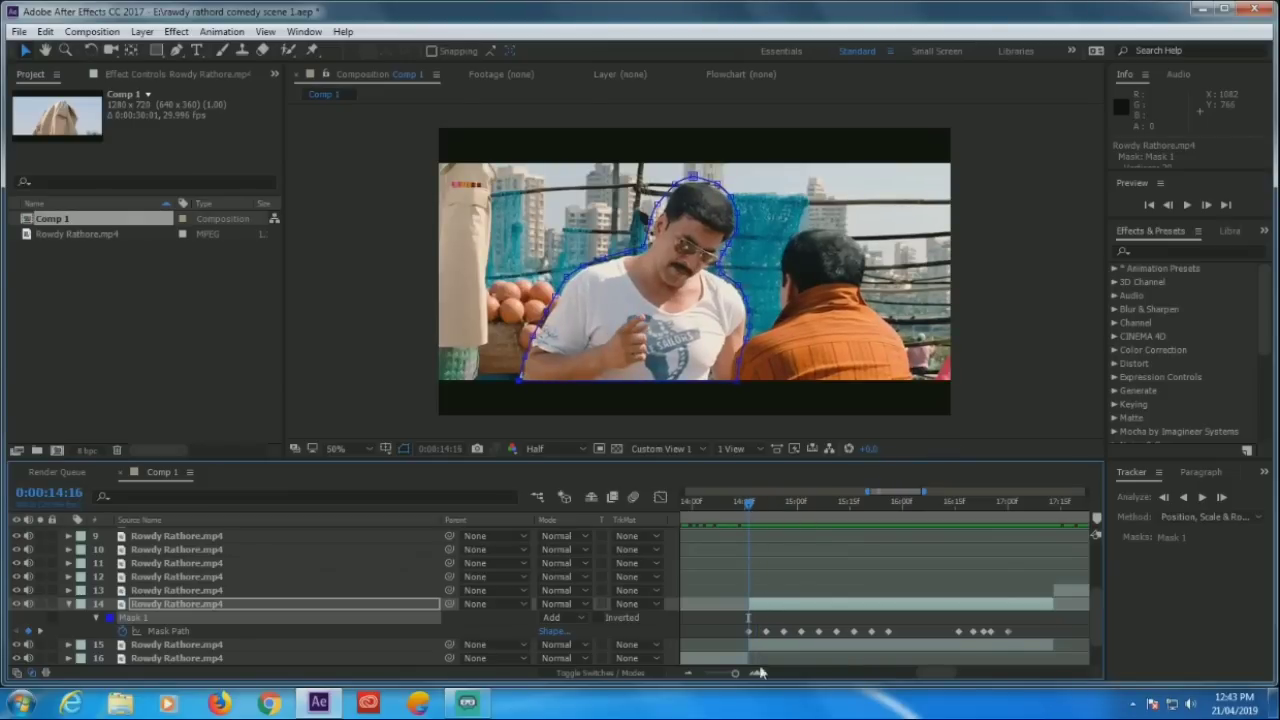
Set the work area from 0:00:14:16 to 0:00:17:12 and move the playhead back to about 0:00:16:02
left_click_drag(733, 675, 678, 680)
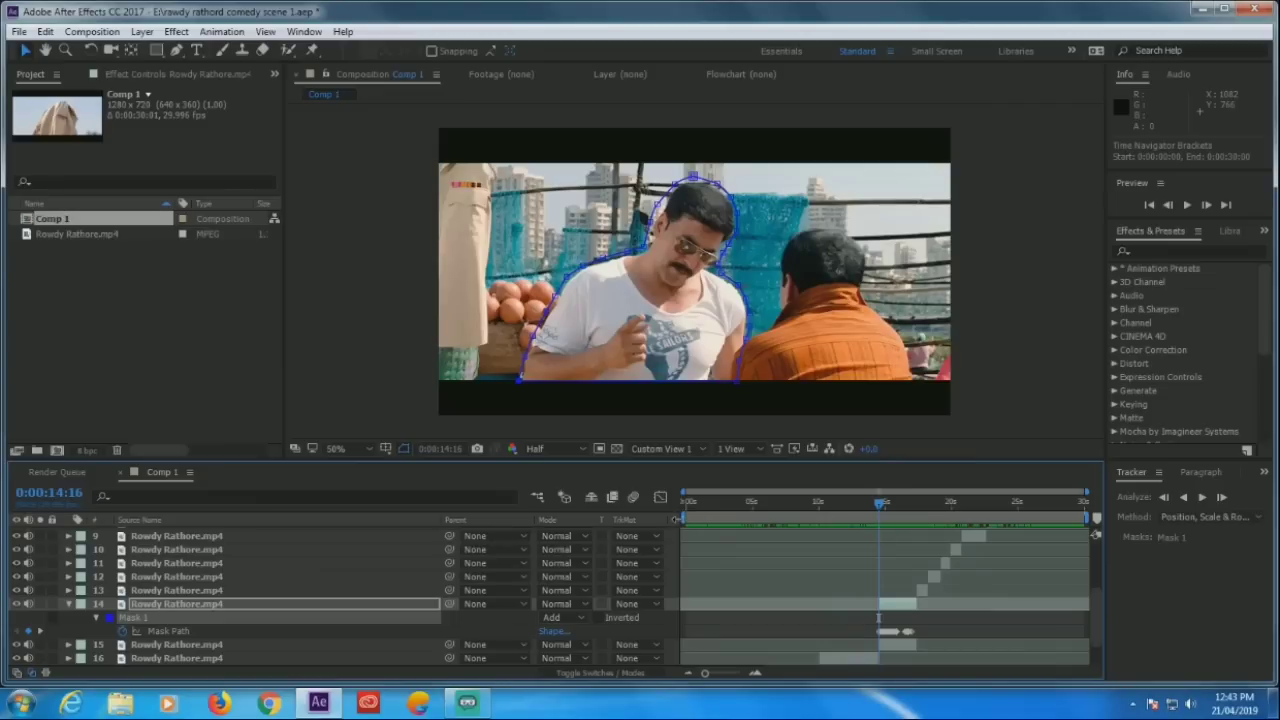
left_click_drag(684, 520, 871, 529)
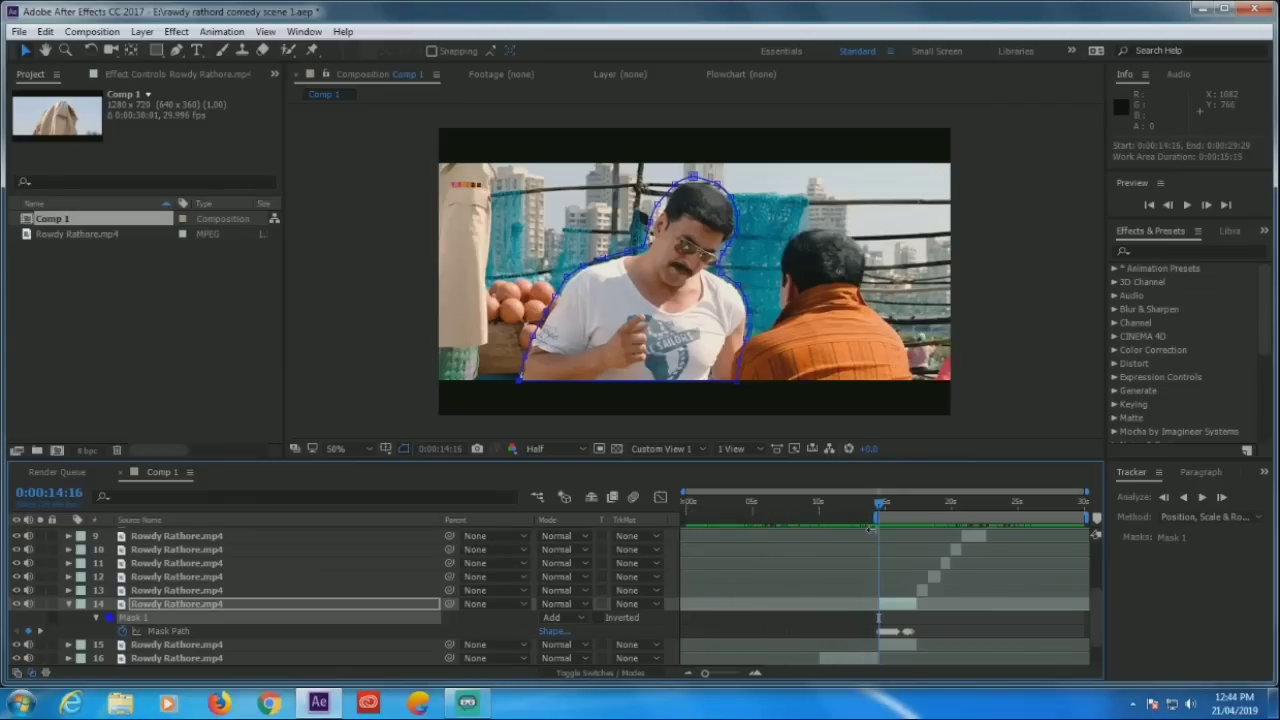
mouse_move(704, 677)
left_mouse_down()
mouse_move(766, 681)
mouse_move(704, 673)
left_mouse_up()
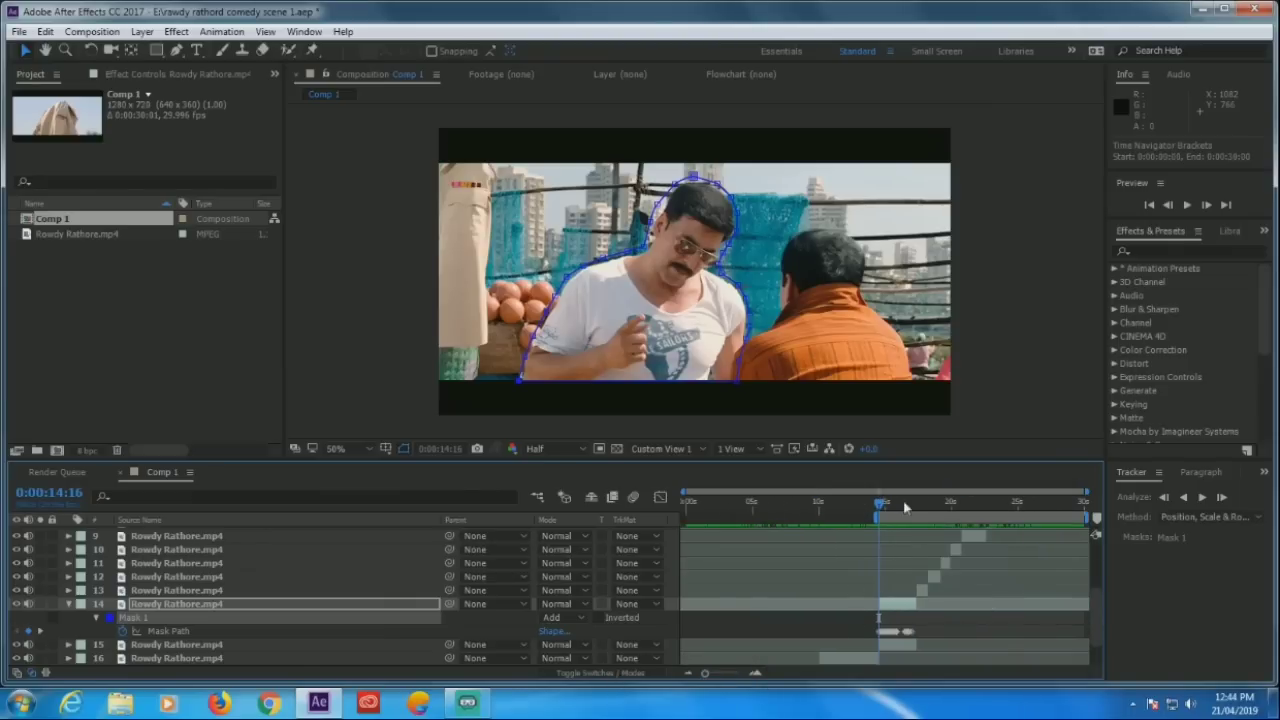
left_click_drag(888, 504, 917, 515)
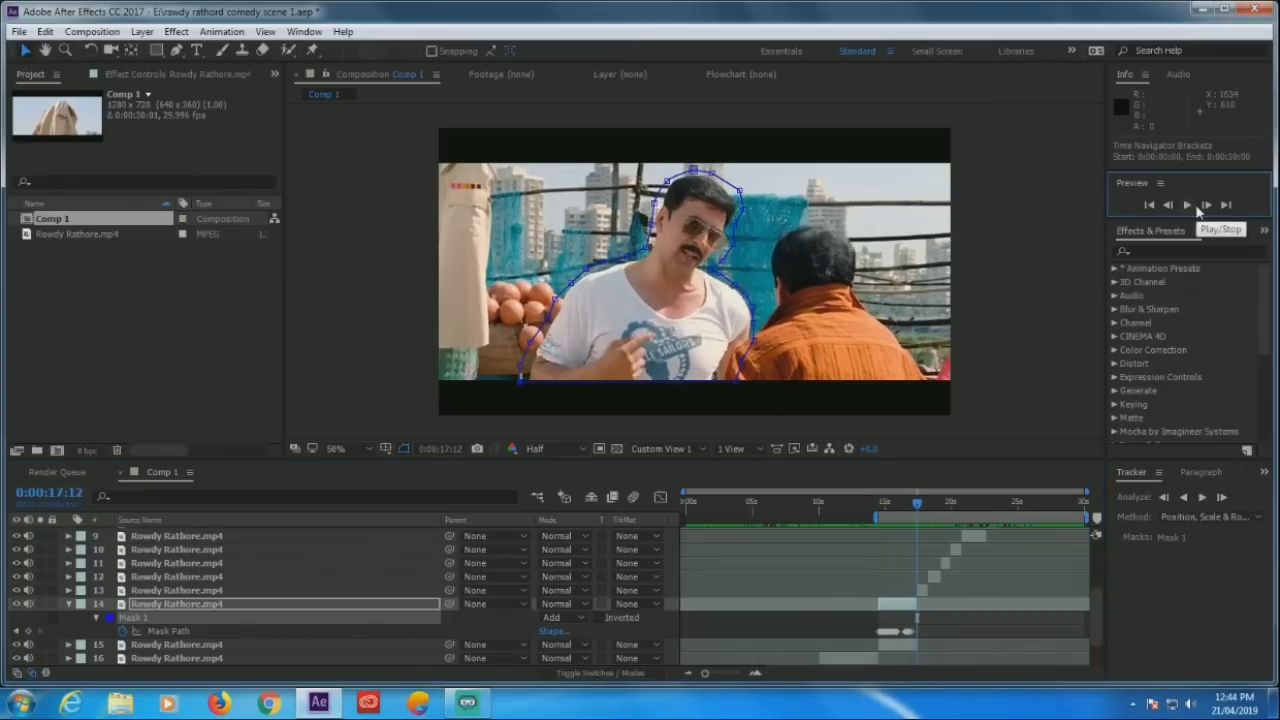
key("n")
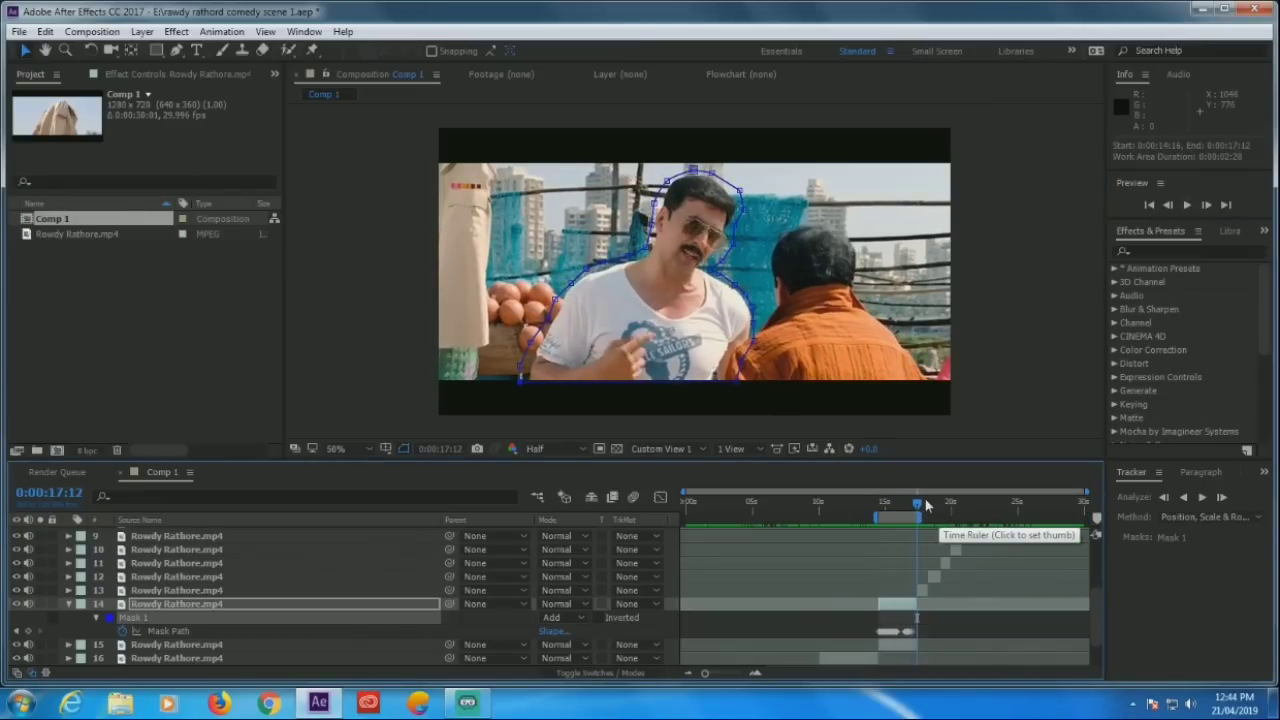
mouse_move(917, 505)
left_mouse_down()
mouse_move(876, 516)
mouse_move(902, 516)
left_mouse_up()
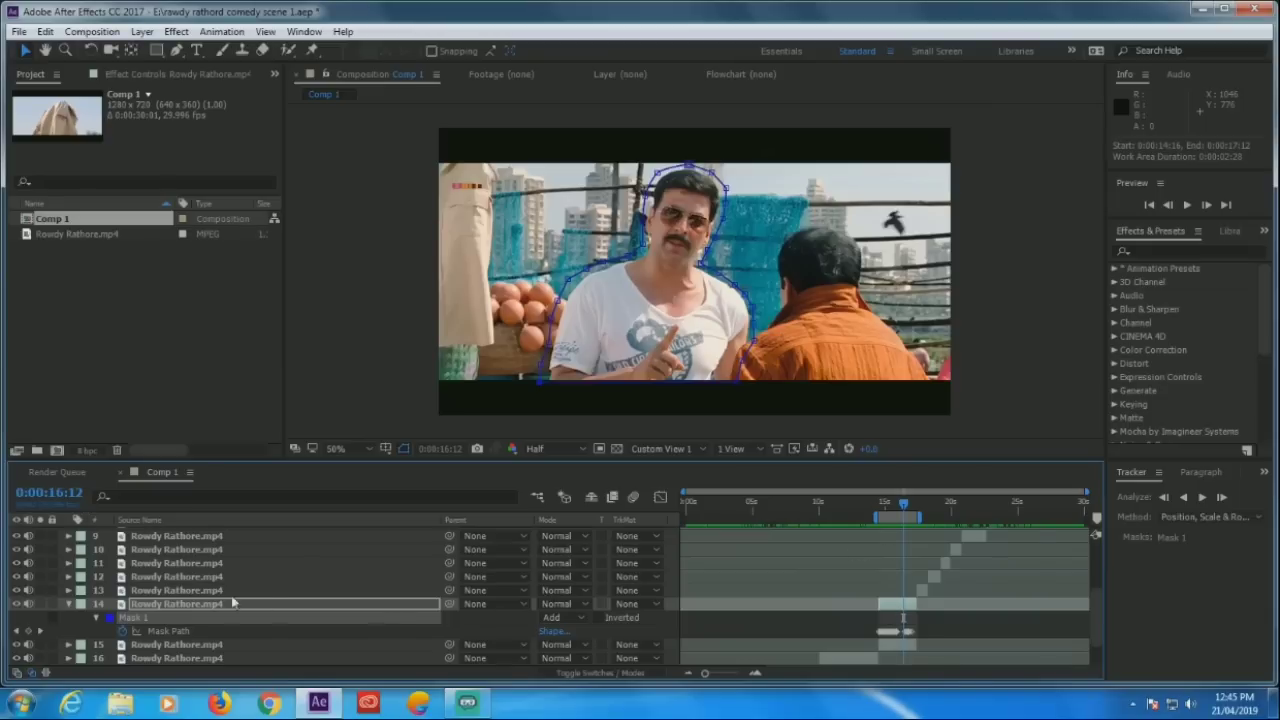
Collapse layer 14's mask properties in the timeline
left_click(66, 605)
left_click(170, 604)
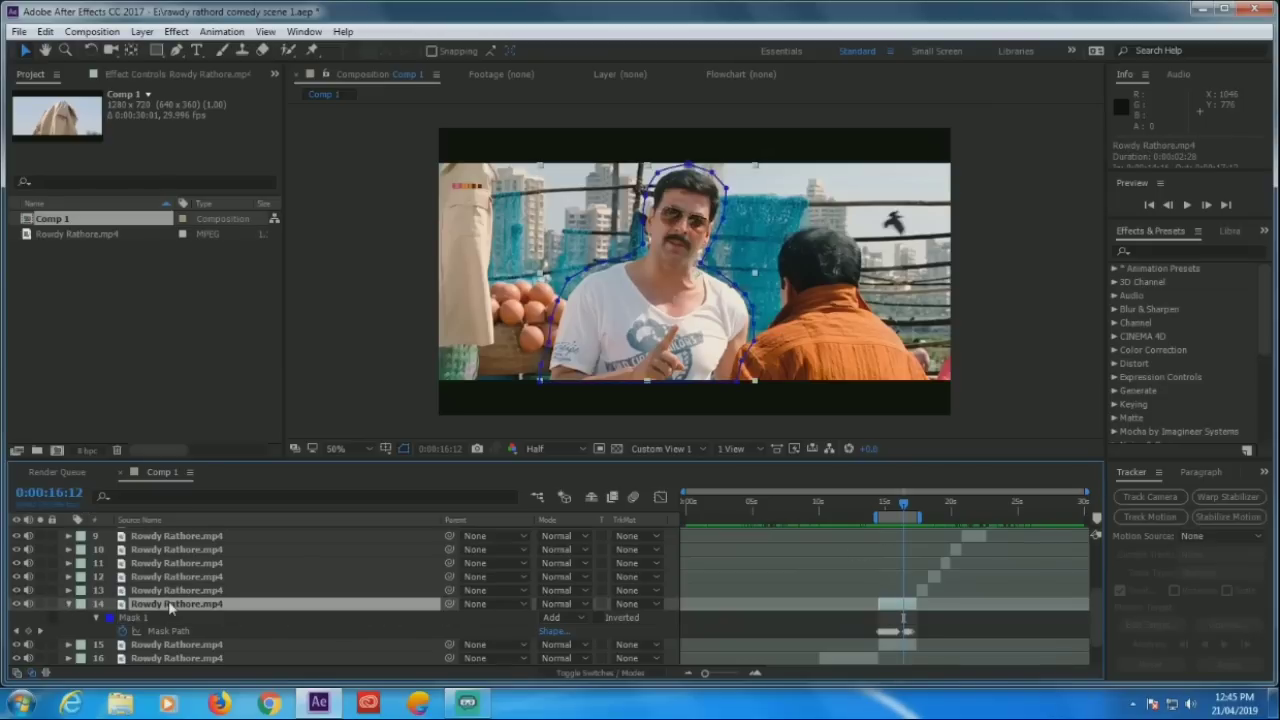
left_click(68, 605)
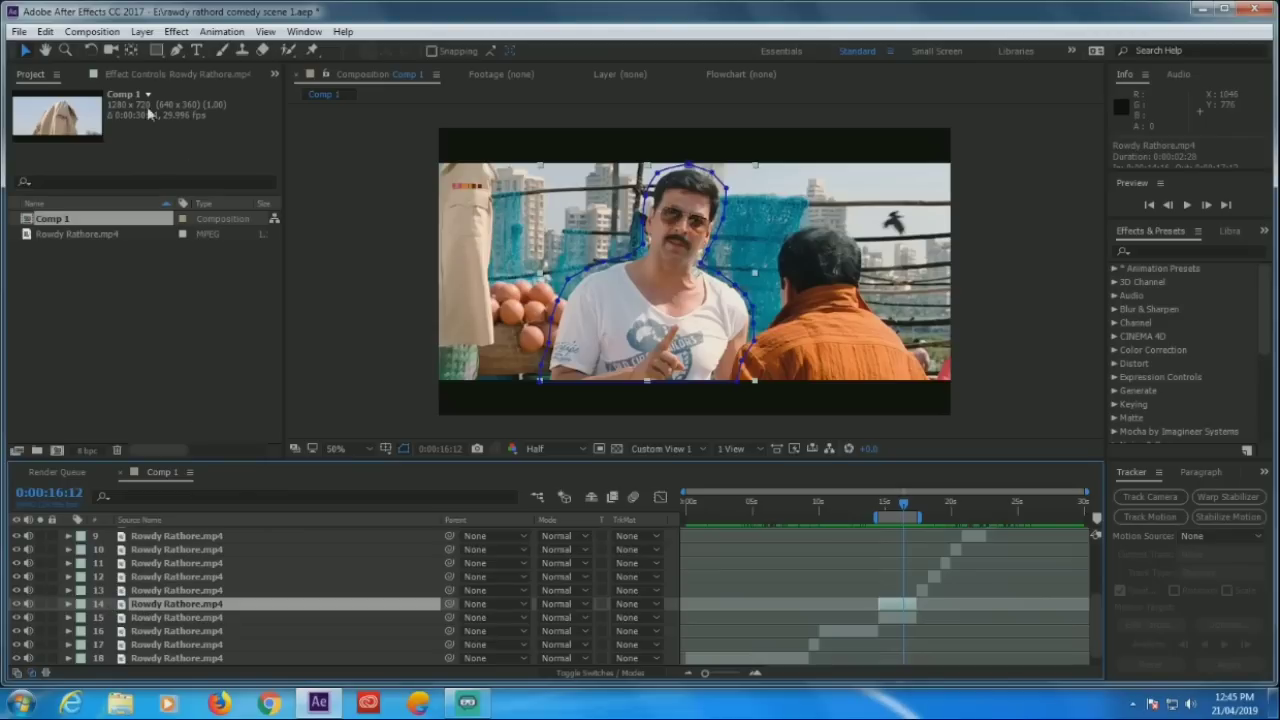
Choose Composition > Save Frame As > Photoshop Layers for the current frame
left_click(174, 33)
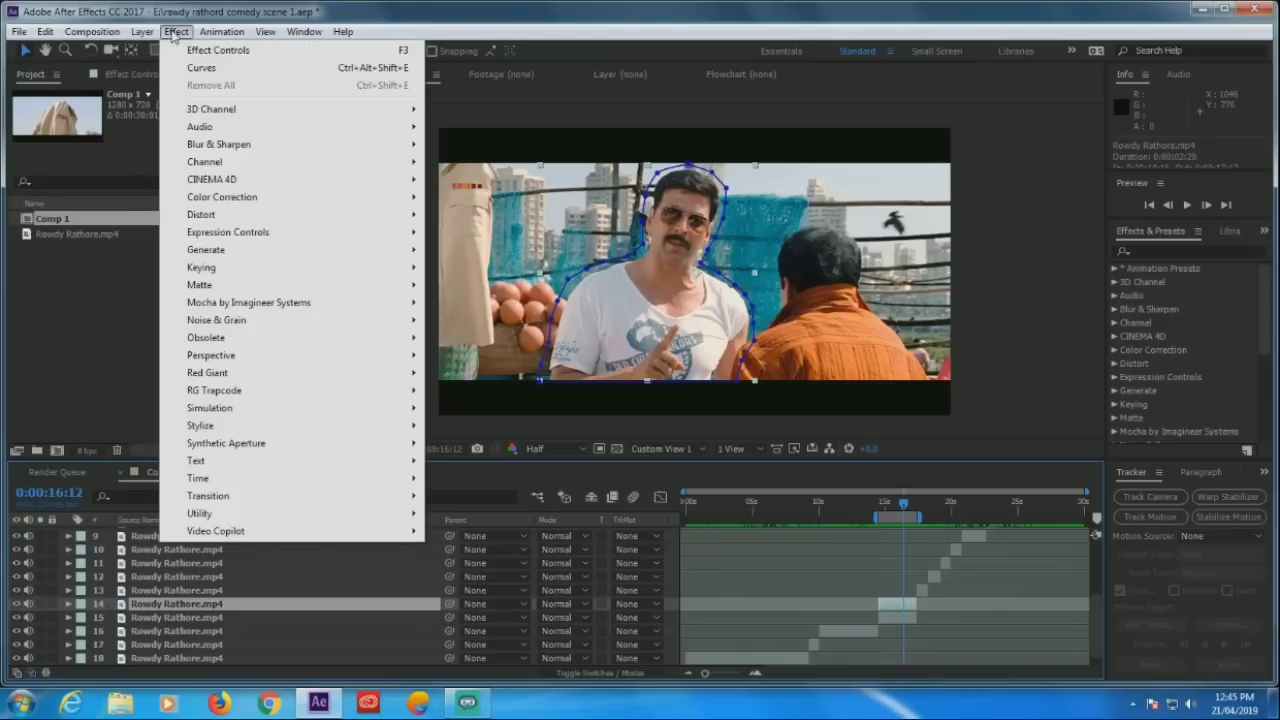
left_click(105, 38)
left_click(105, 38)
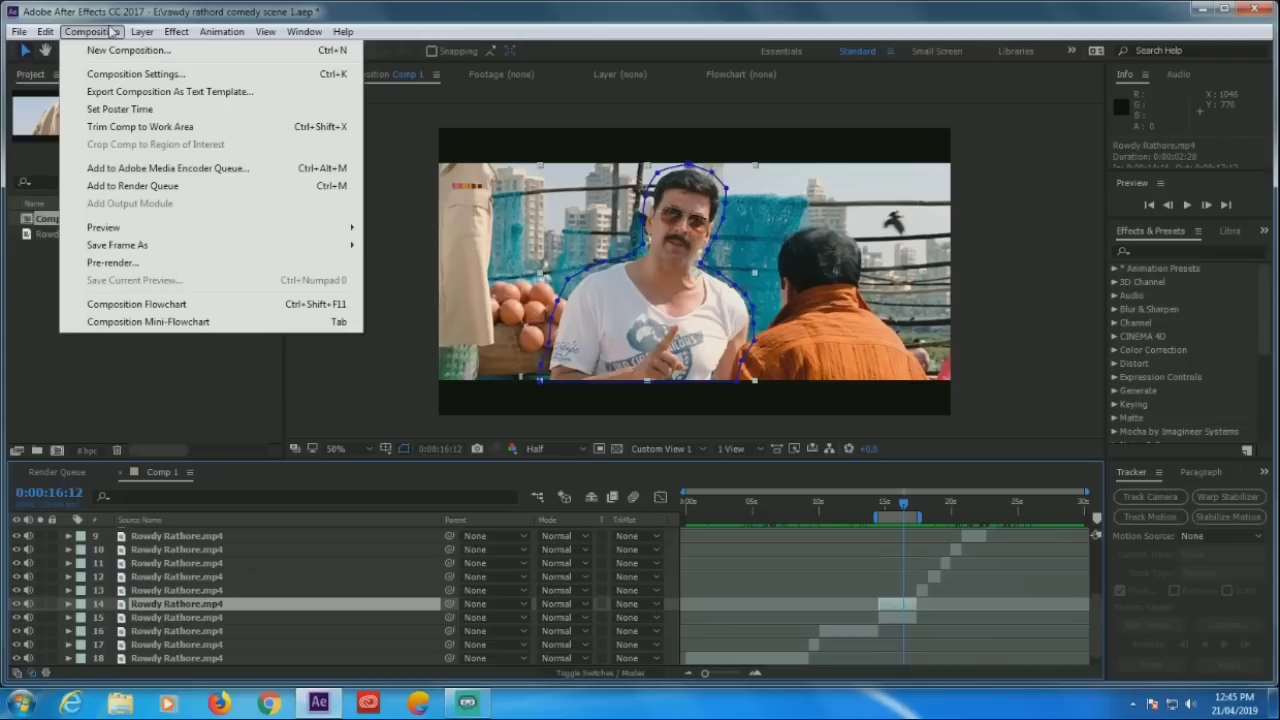
mouse_move(128, 248)
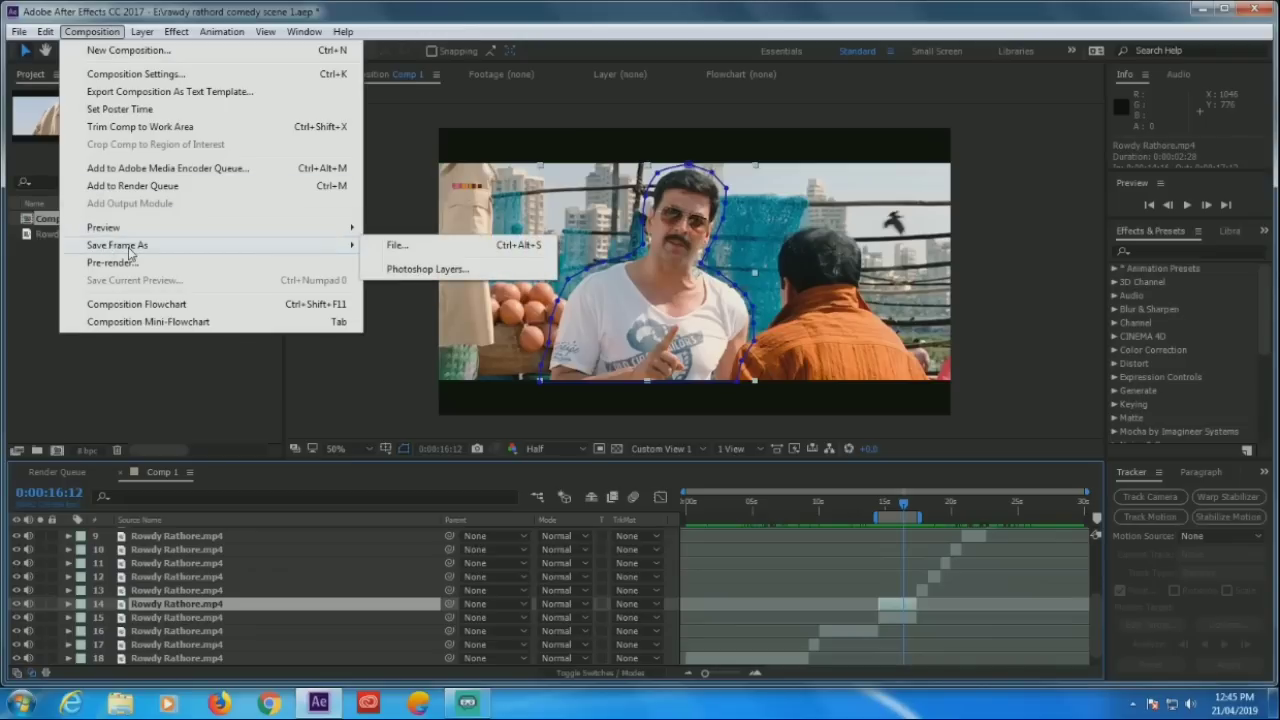
left_click(427, 270)
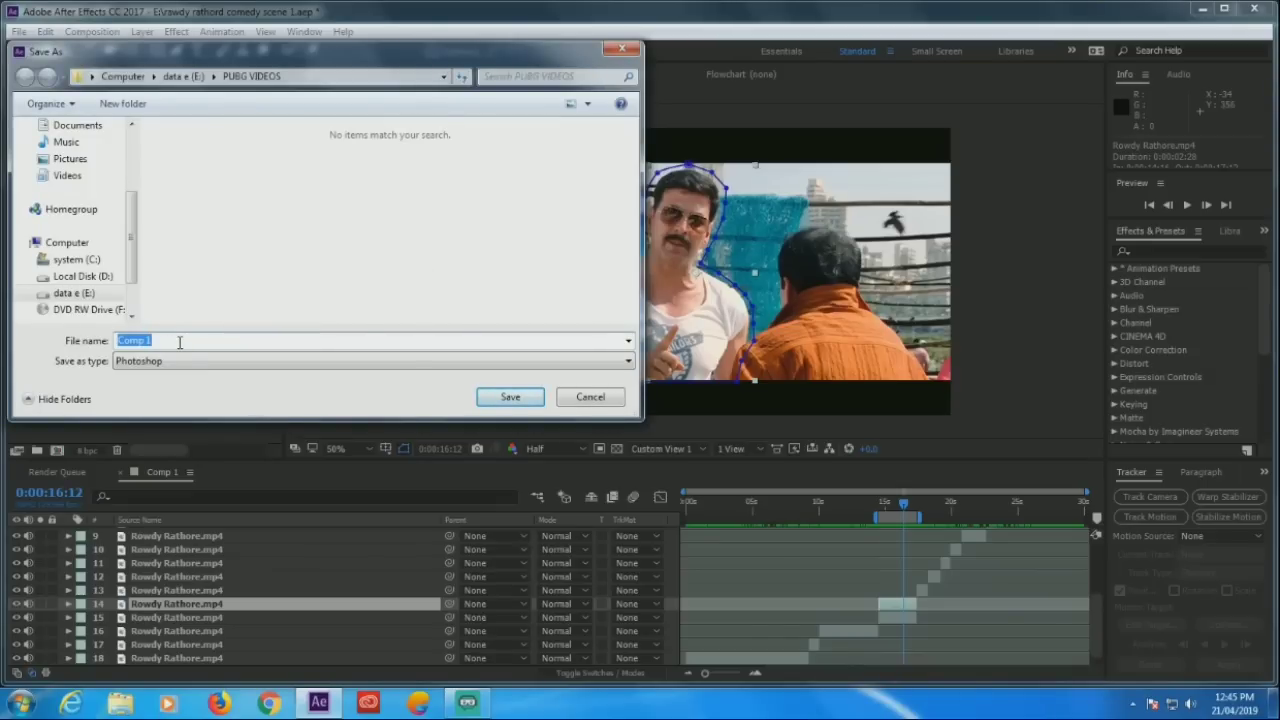
Save the frame as Photoshop file '1' in E:\rawdy rathord.aep Logs
key("BackSpace")
type("1")
left_click(183, 77)
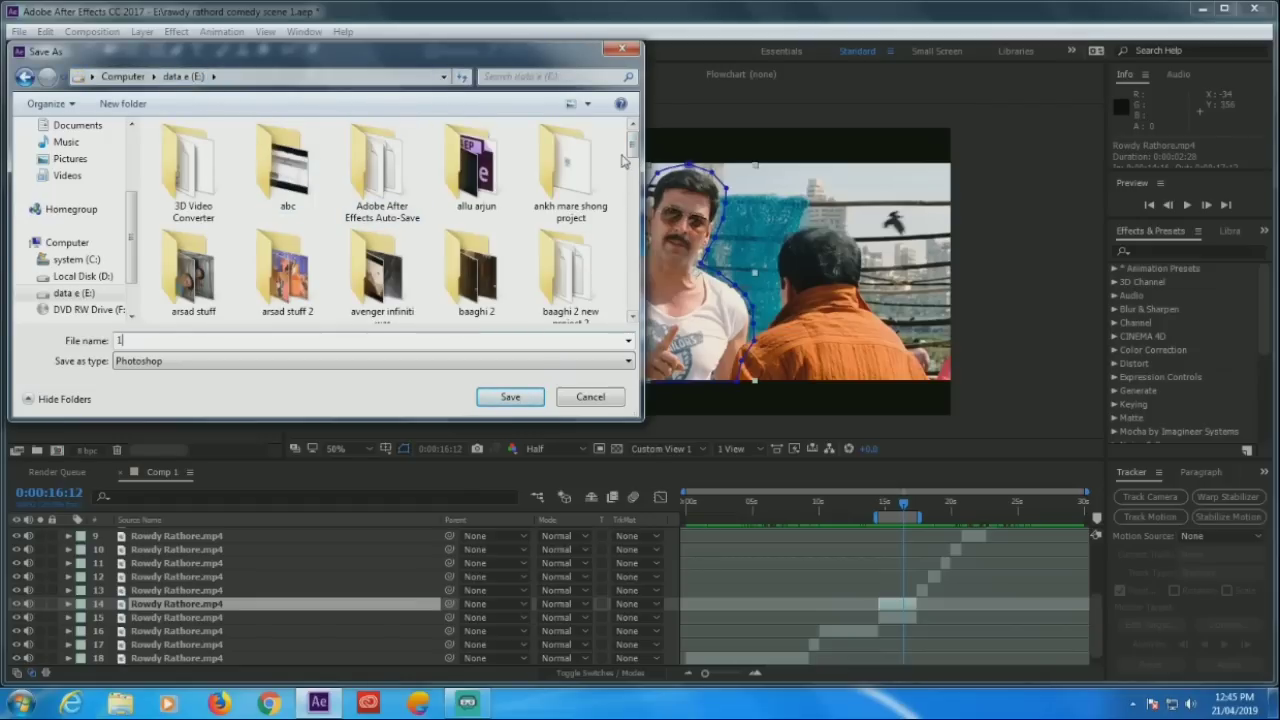
left_click_drag(633, 152, 632, 264)
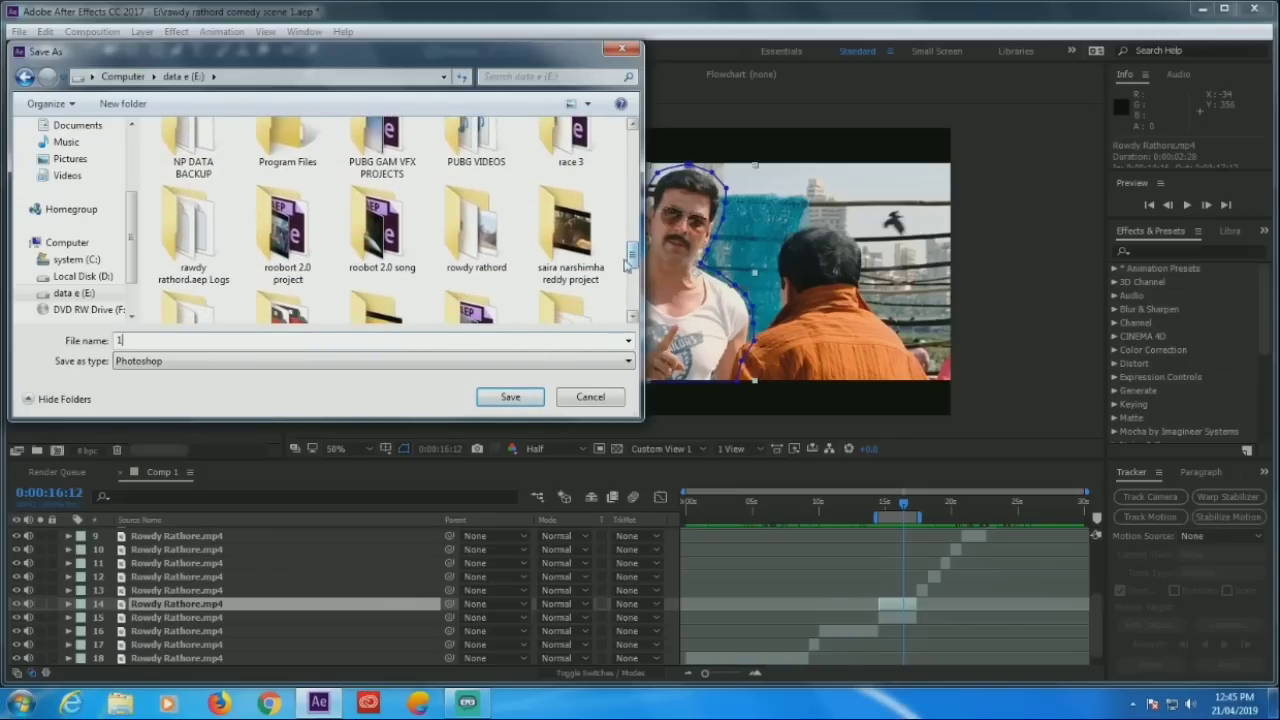
double_click(202, 250)
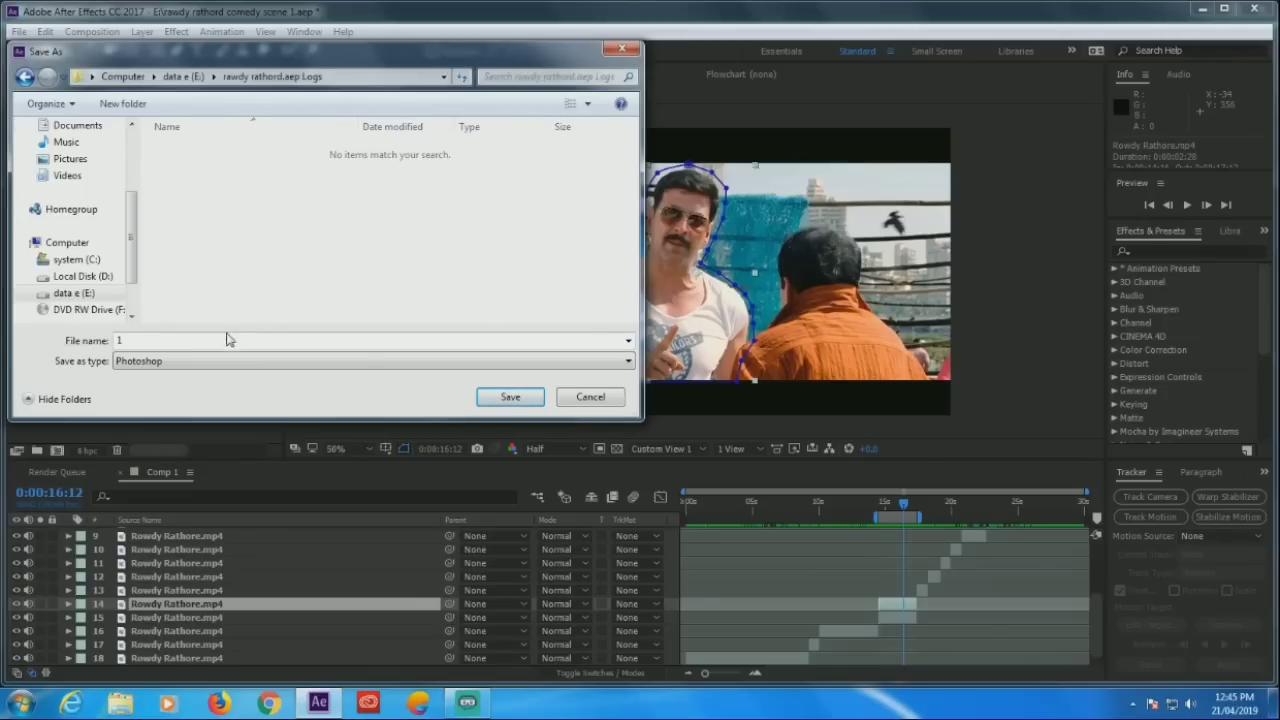
left_click(522, 400)
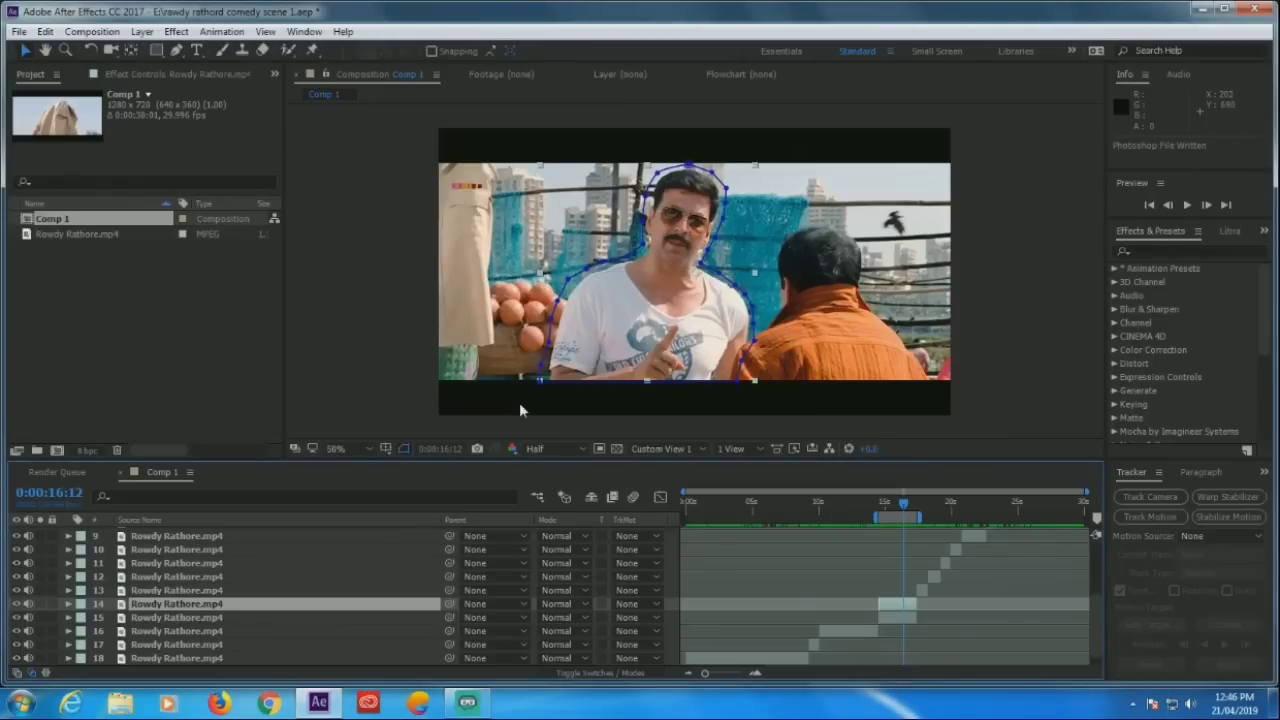
Minimize After Effects and Streamlabs OBS, refresh the desktop, and restore the Logs folder window
left_click(1203, 12)
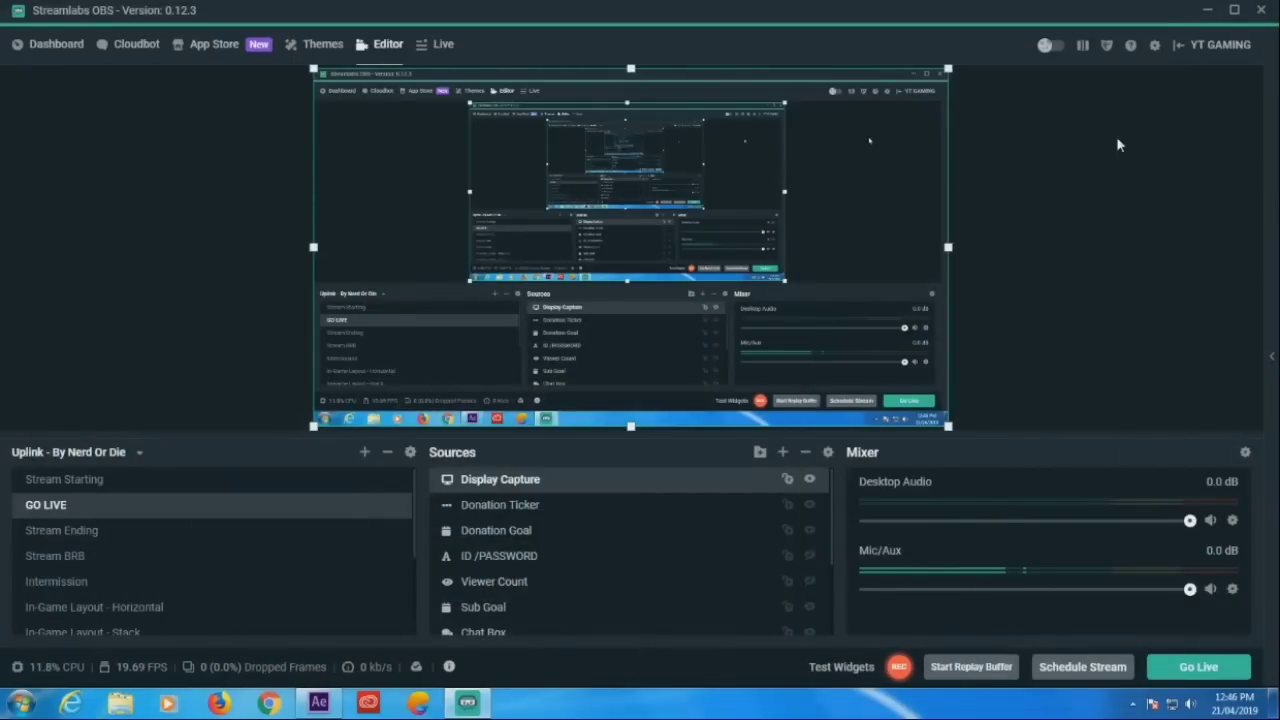
left_click(1205, 22)
right_click(788, 162)
left_click(812, 204)
right_click(786, 144)
left_click(810, 190)
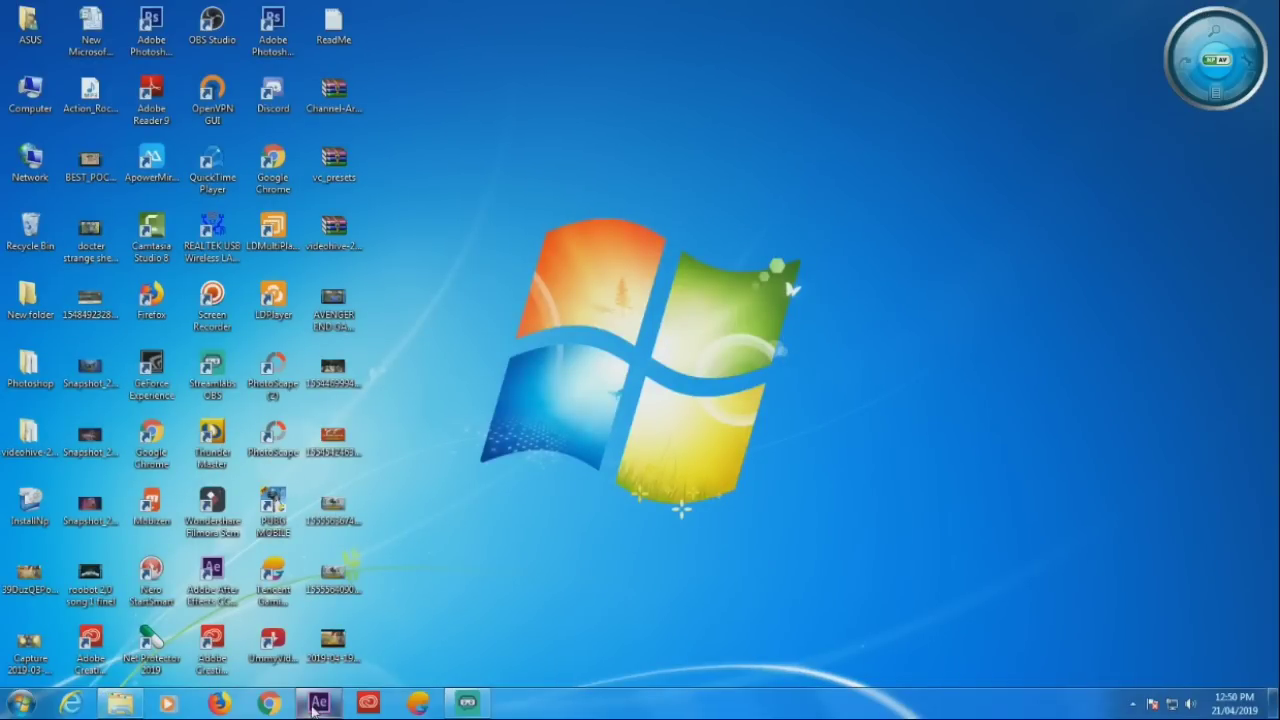
left_click(120, 703)
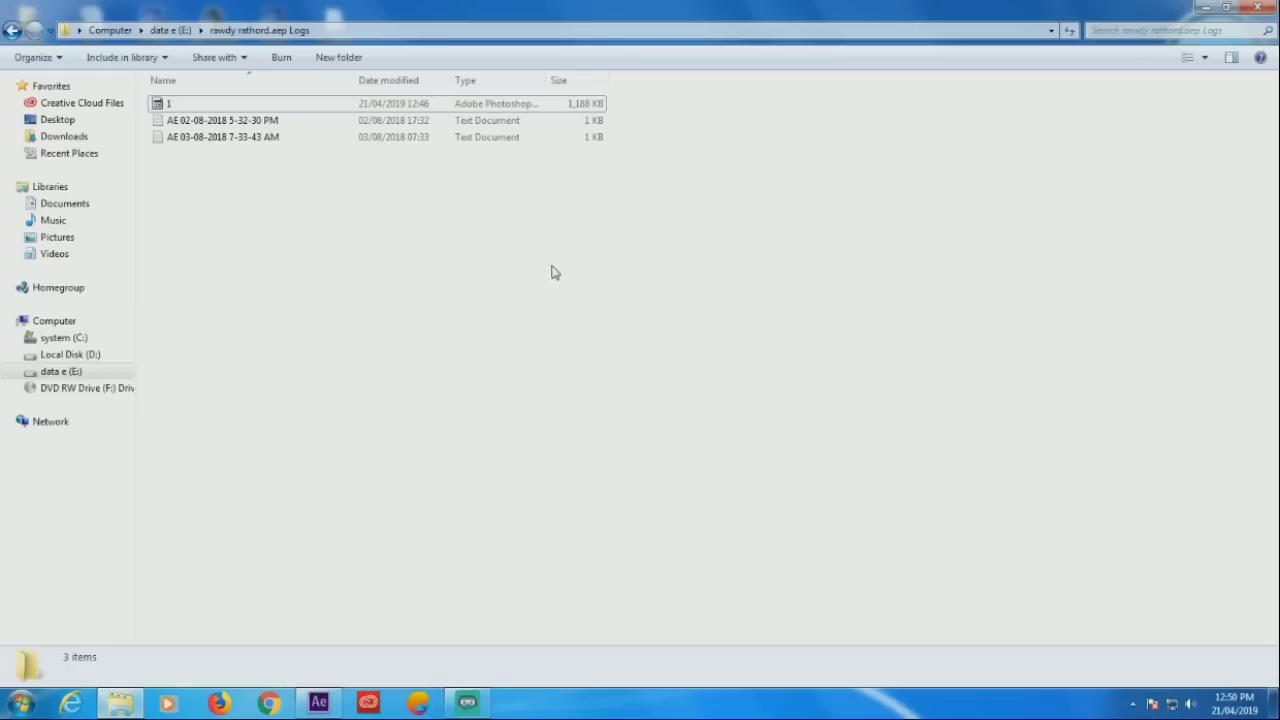
Open the saved file 1 in Photoshop CS6
left_click(183, 106)
left_click(91, 60)
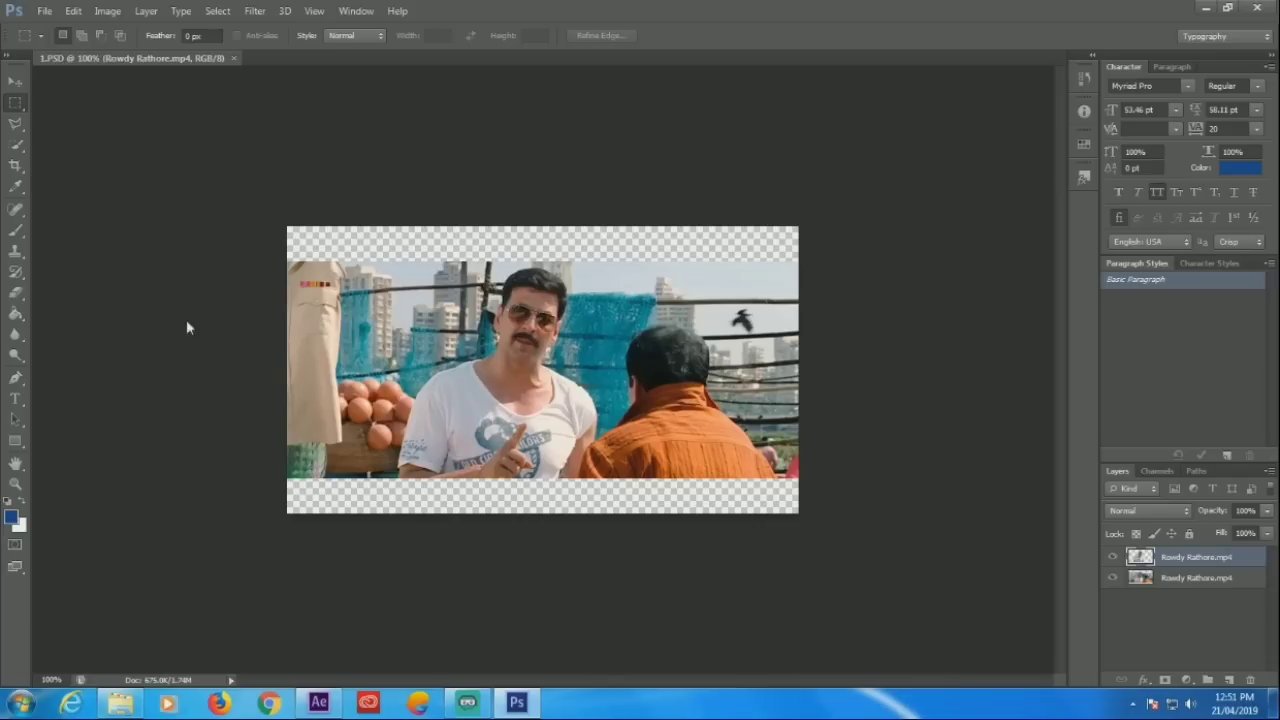
Lasso around the man in the white T-shirt with the lower Rowdy Rathore.mp4 layer active
left_click(14, 125)
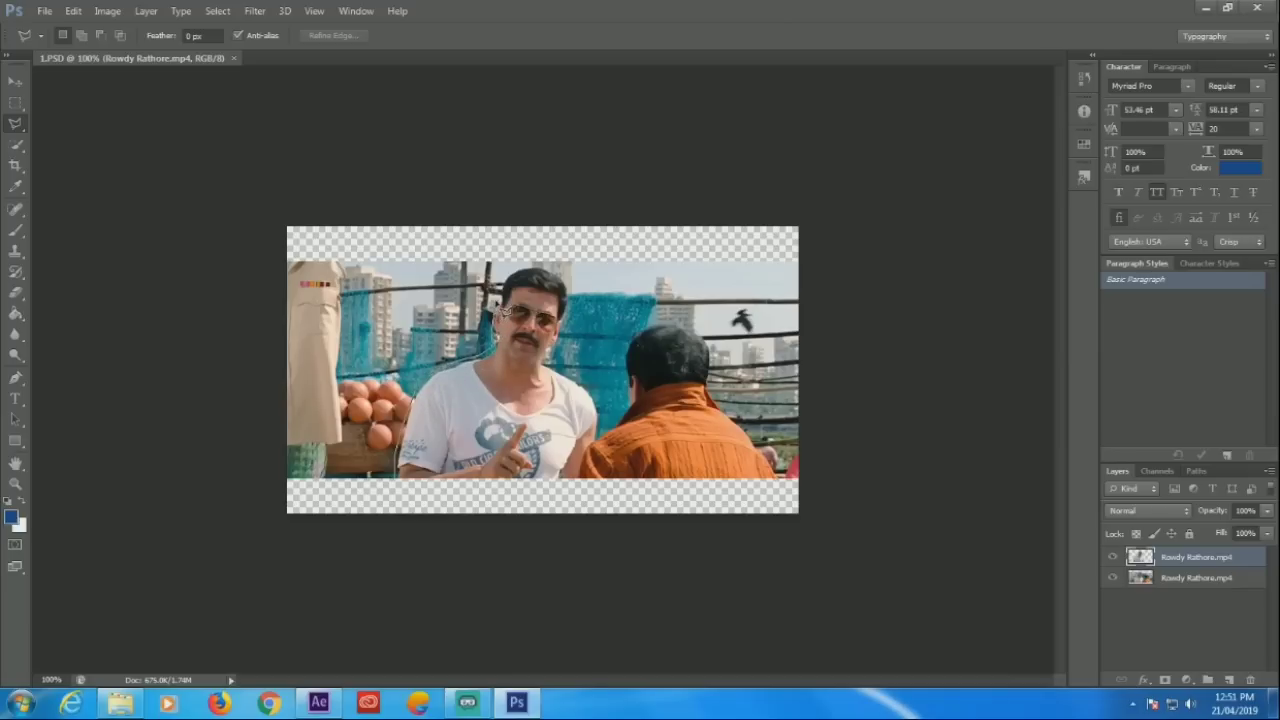
mouse_move(507, 275)
left_mouse_down()
mouse_move(578, 283)
mouse_move(556, 368)
mouse_move(601, 397)
mouse_move(603, 454)
mouse_move(588, 484)
mouse_move(403, 490)
left_mouse_up()
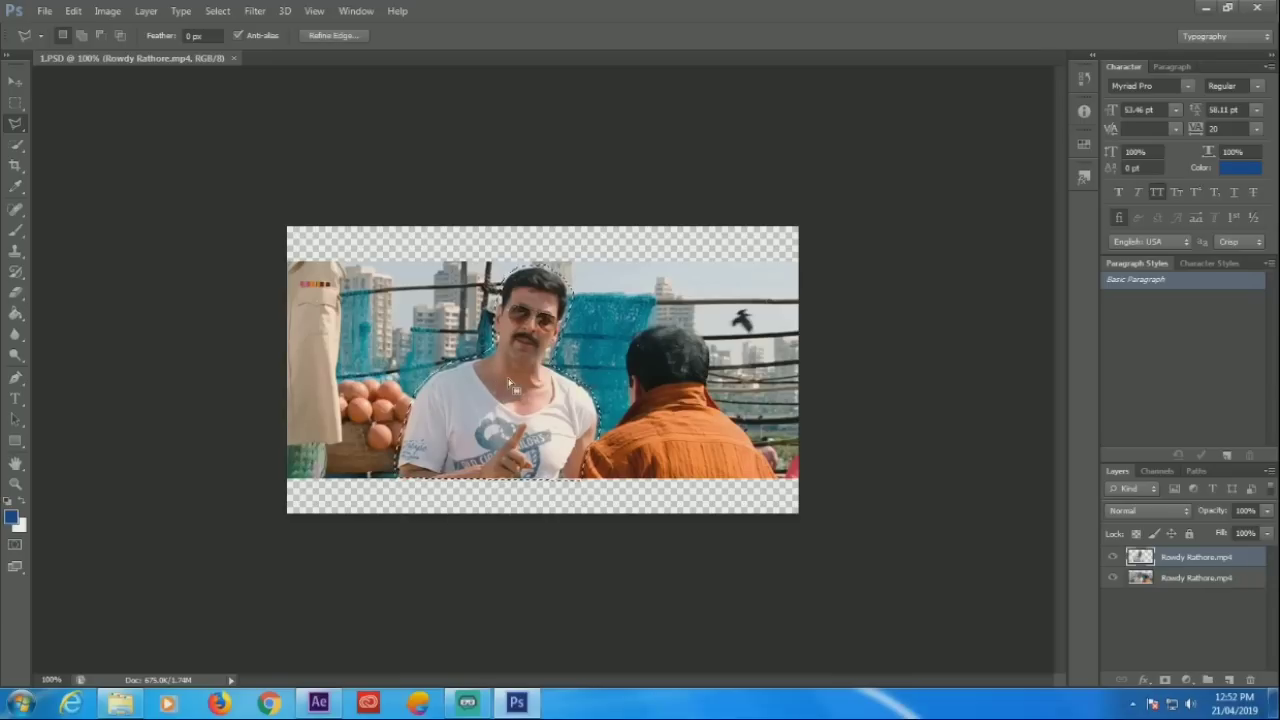
left_click(1192, 579)
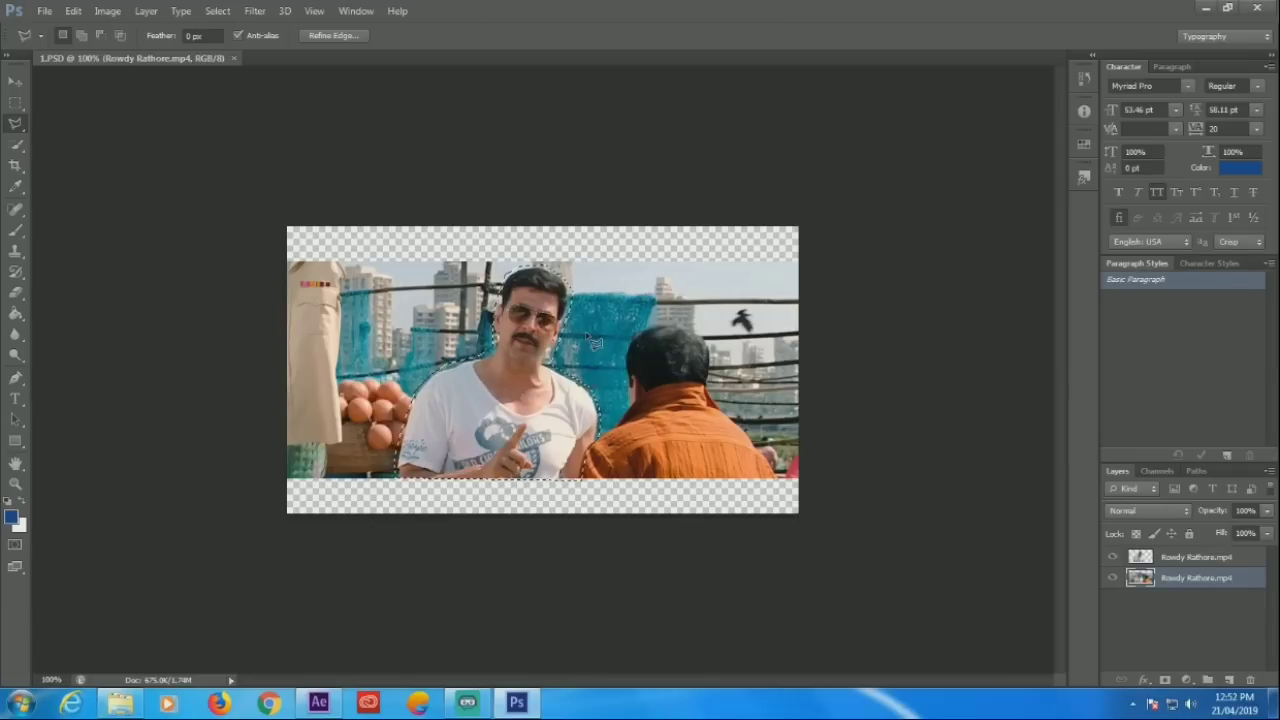
right_click(536, 340)
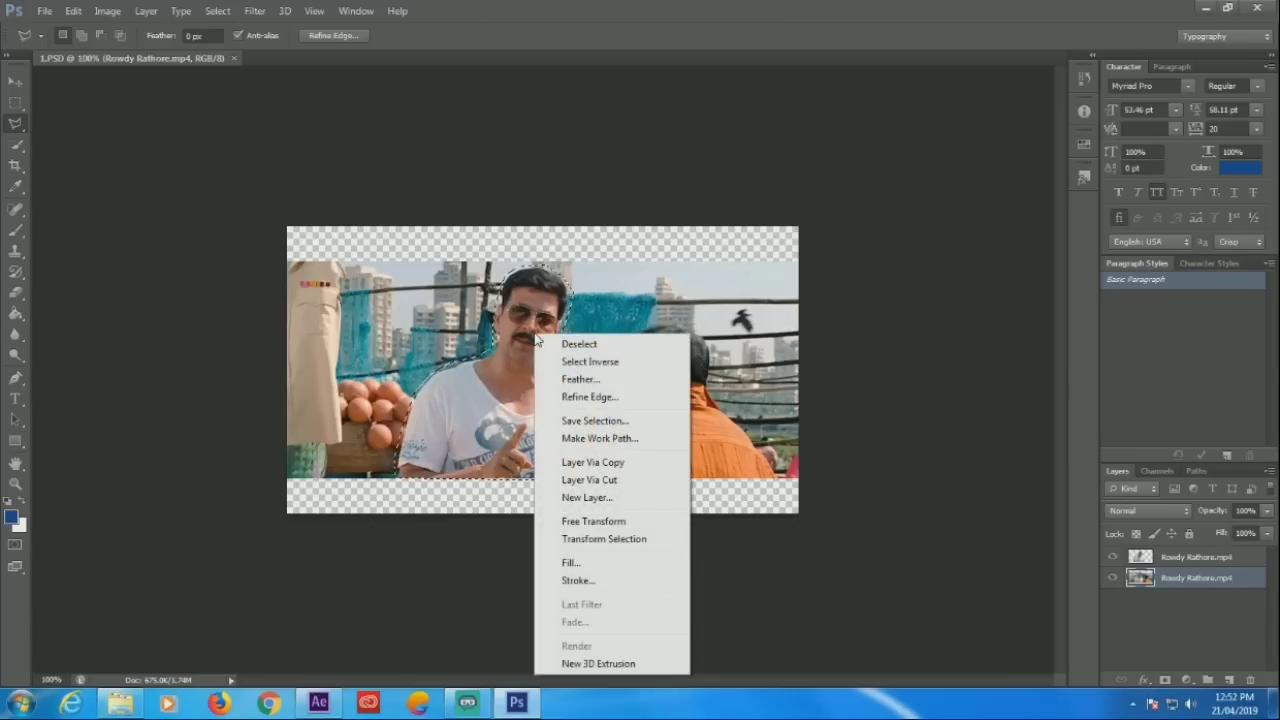
Fill the selection with Content-Aware at Normal mode and 100% opacity
left_click(572, 563)
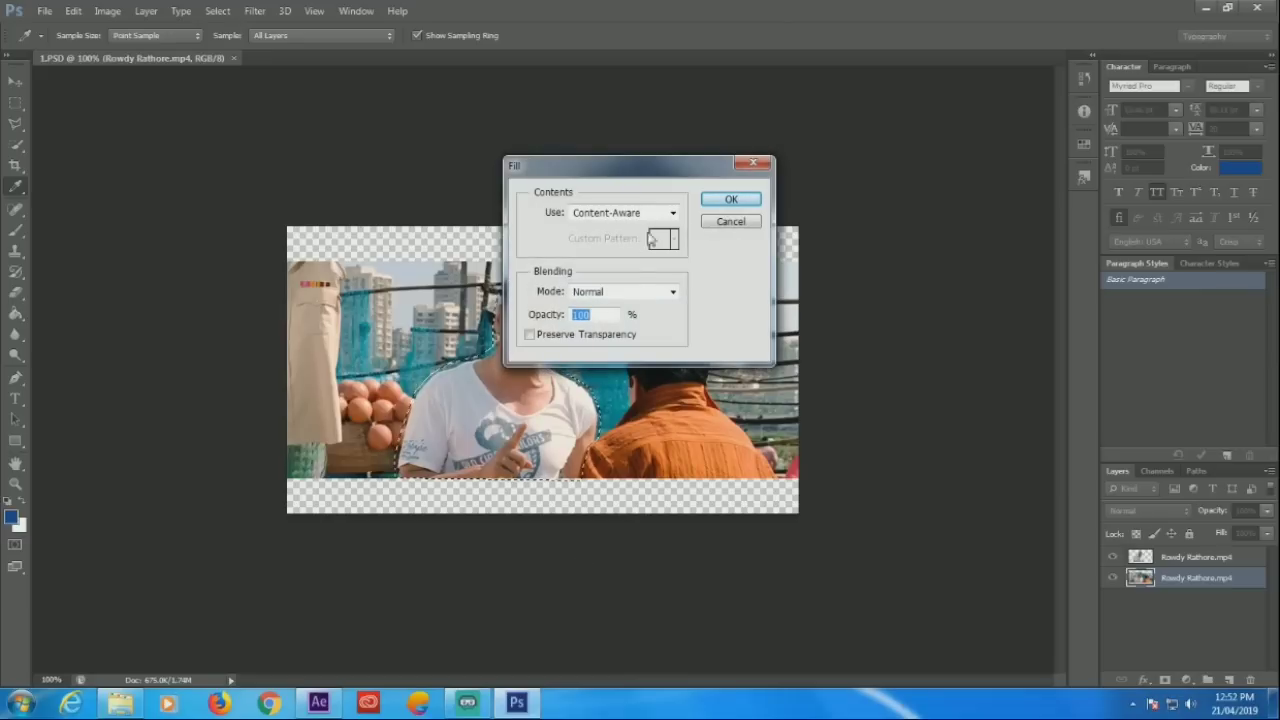
left_click(732, 200)
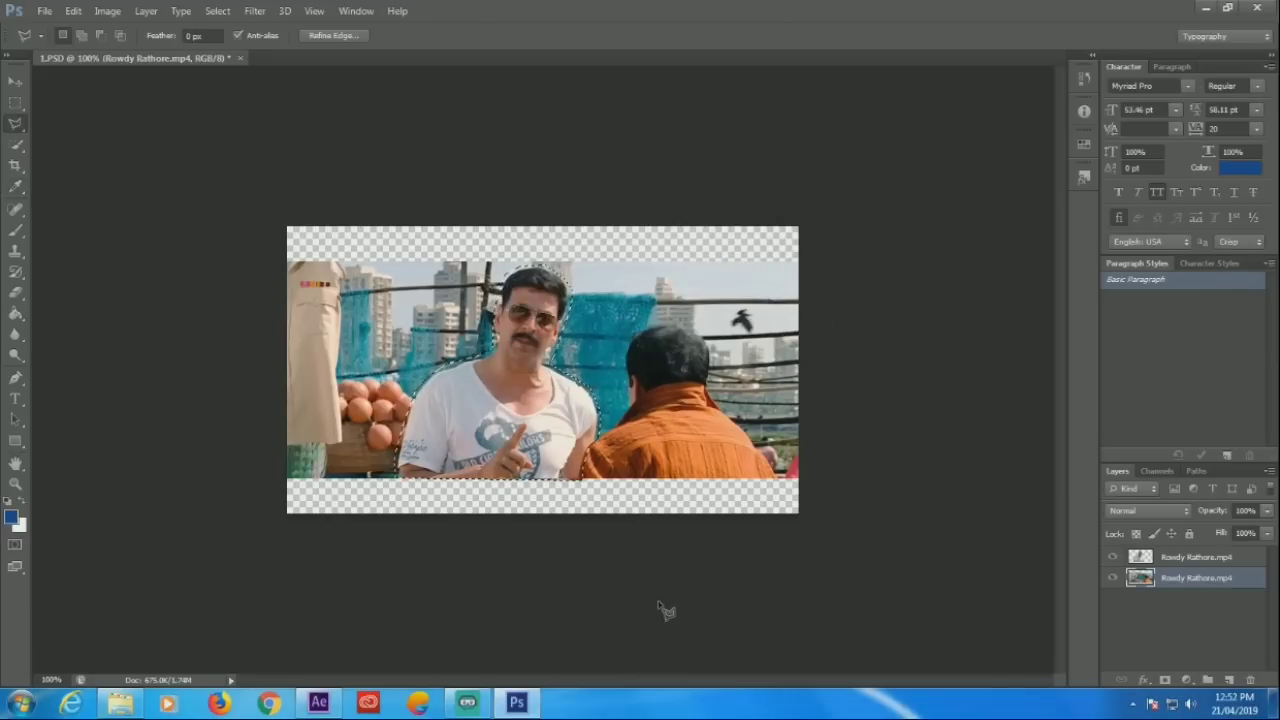
Hide the top layer and zoom in on the content-aware filled area
left_click(1114, 558)
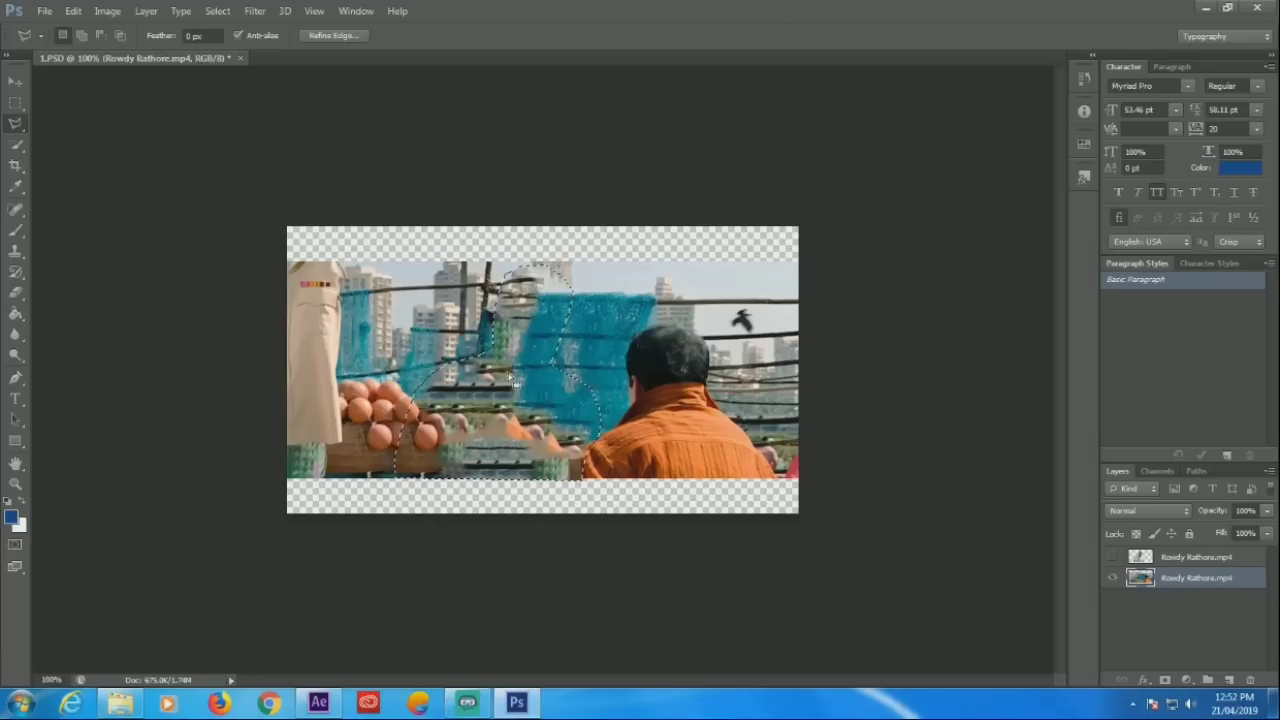
key("z")
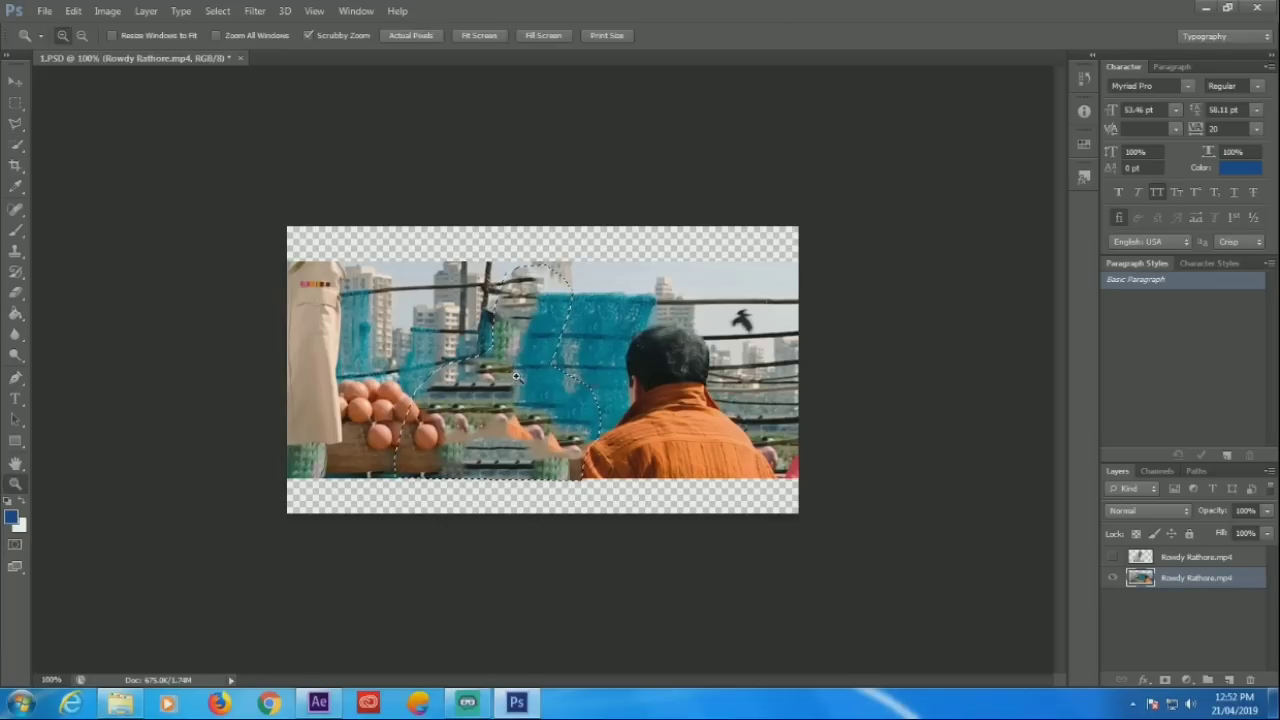
mouse_move(520, 392)
left_mouse_down()
mouse_move(543, 245)
mouse_move(550, 398)
left_mouse_up()
key("l")
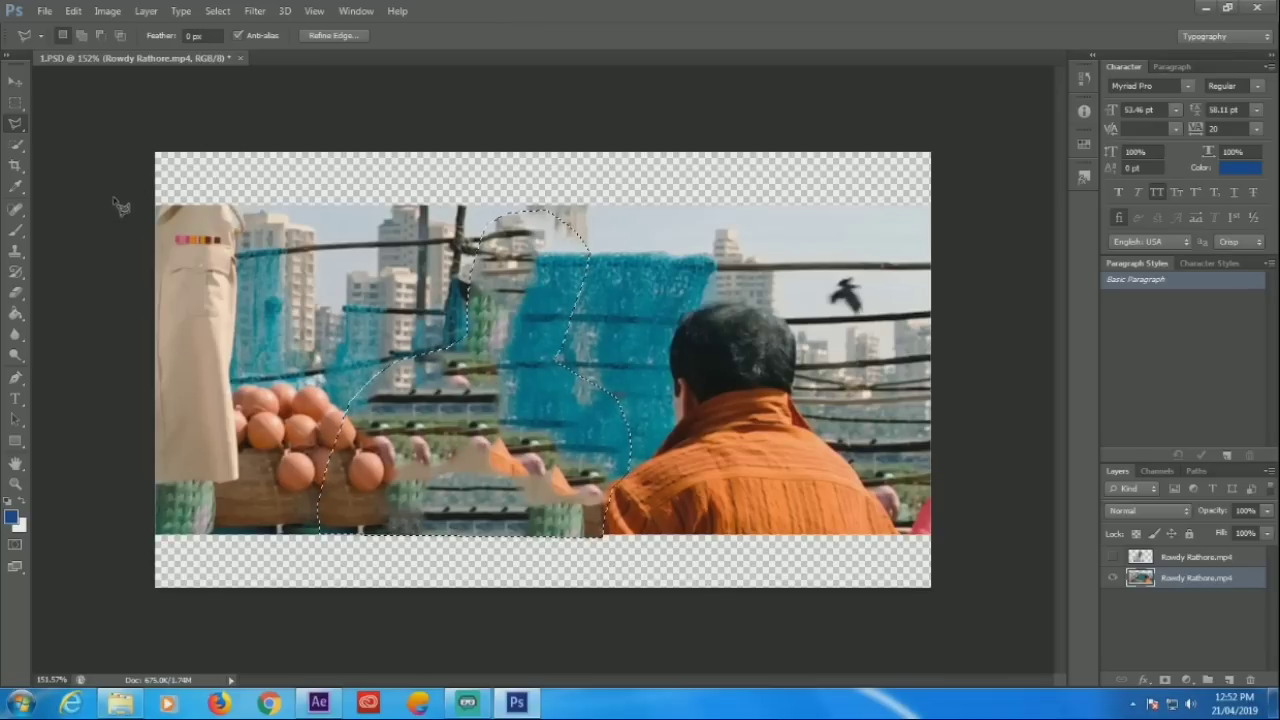
Spot-heal the leftover dark patches beside the man in the orange shirt
left_click(18, 211)
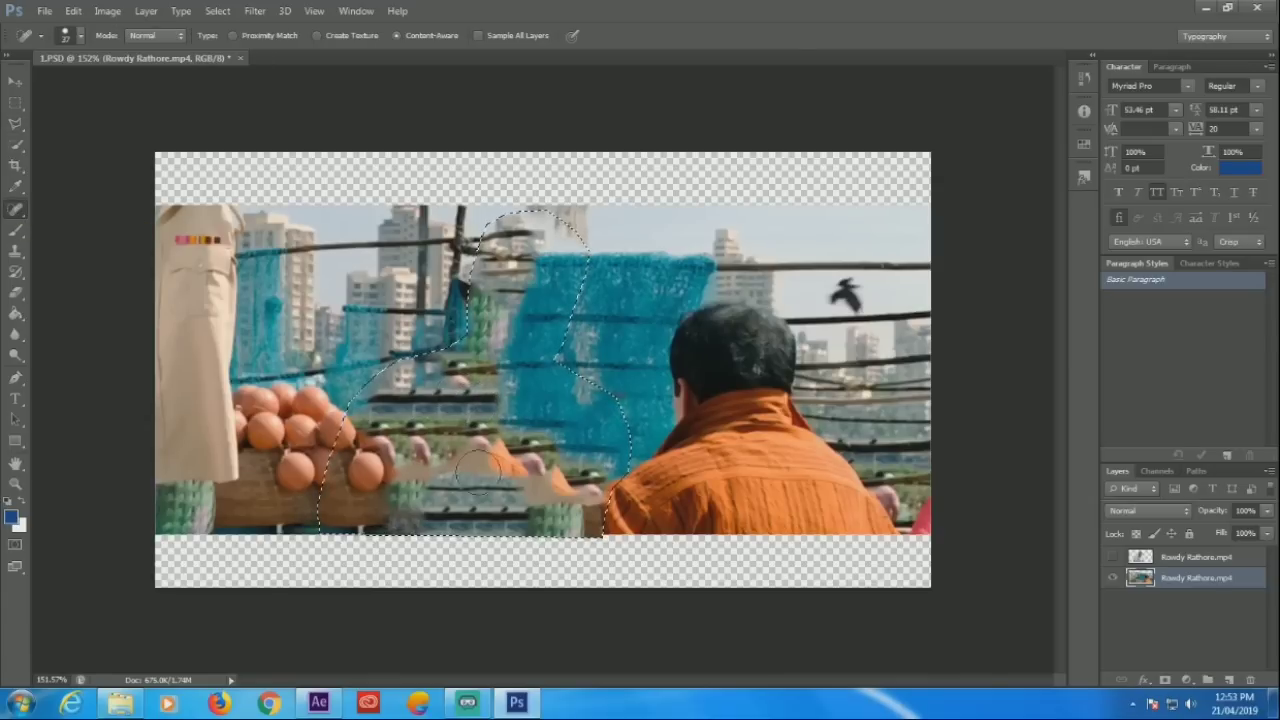
left_click(565, 488)
left_click_drag(565, 488, 555, 515)
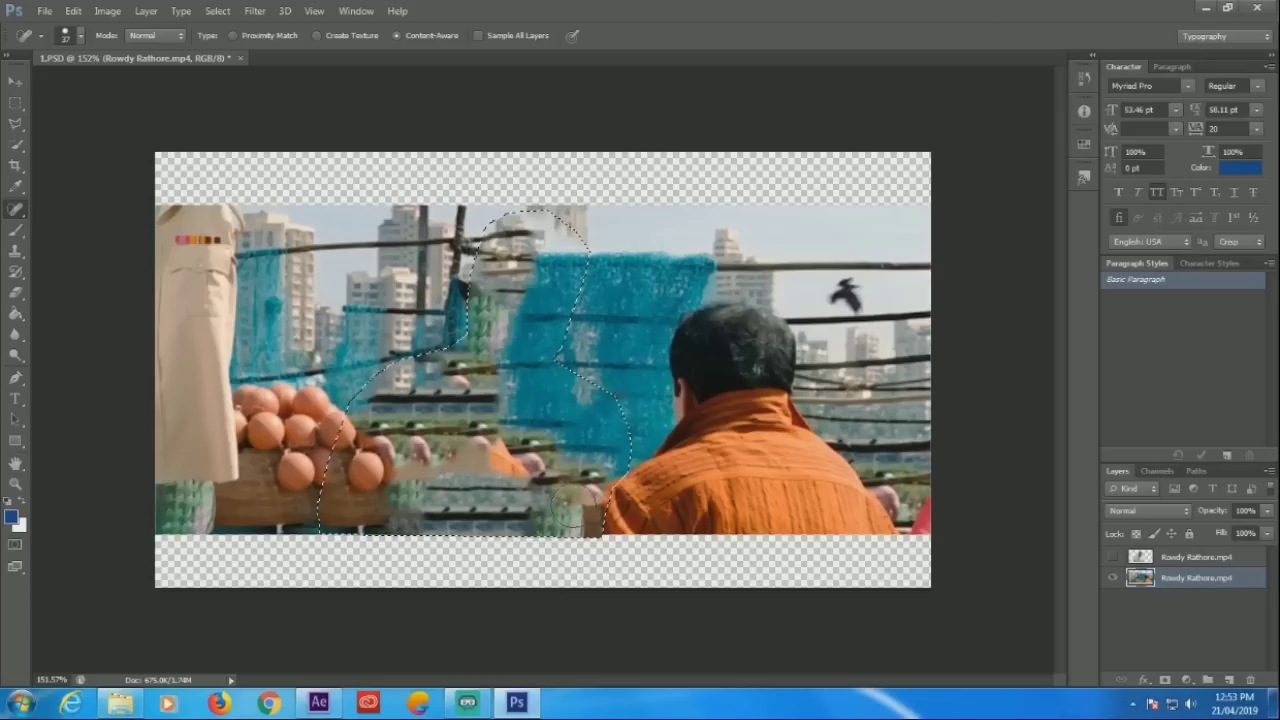
mouse_move(585, 470)
left_mouse_down()
mouse_move(561, 498)
mouse_move(588, 462)
mouse_move(482, 442)
left_mouse_up()
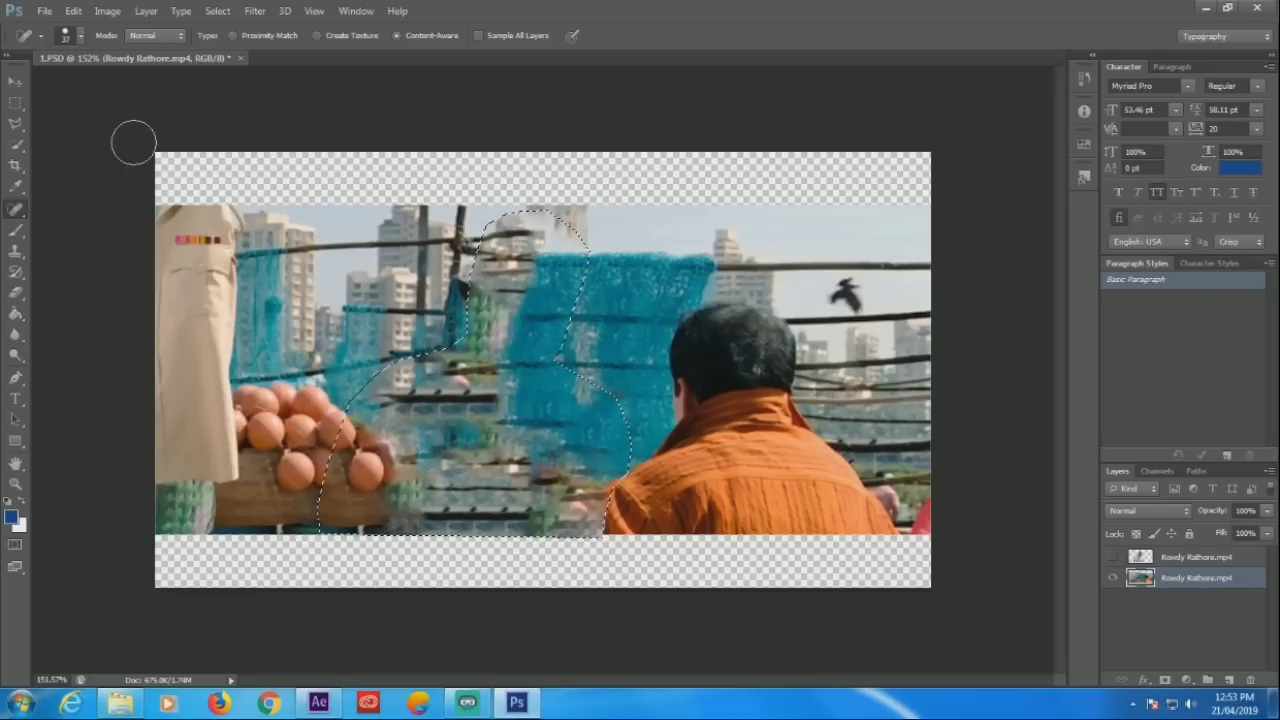
Save a JPEG copy named 1.jpg at Maximum quality 12
left_click(45, 12)
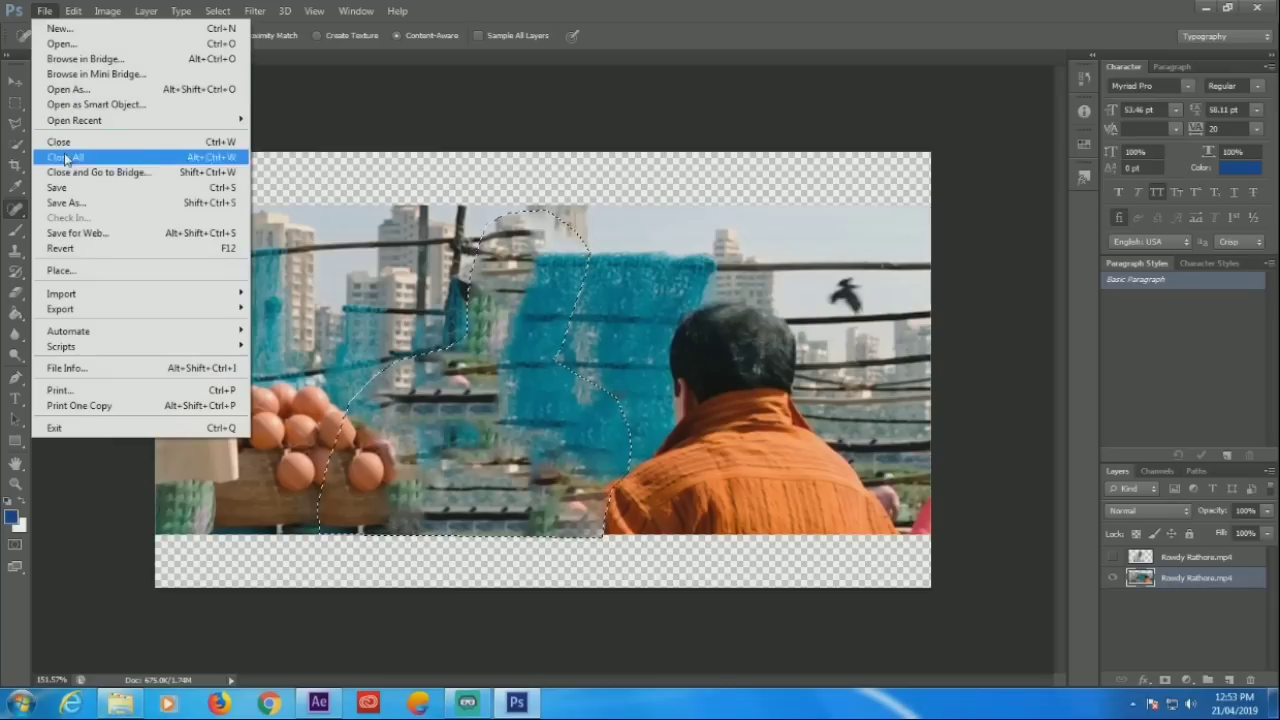
left_click(93, 202)
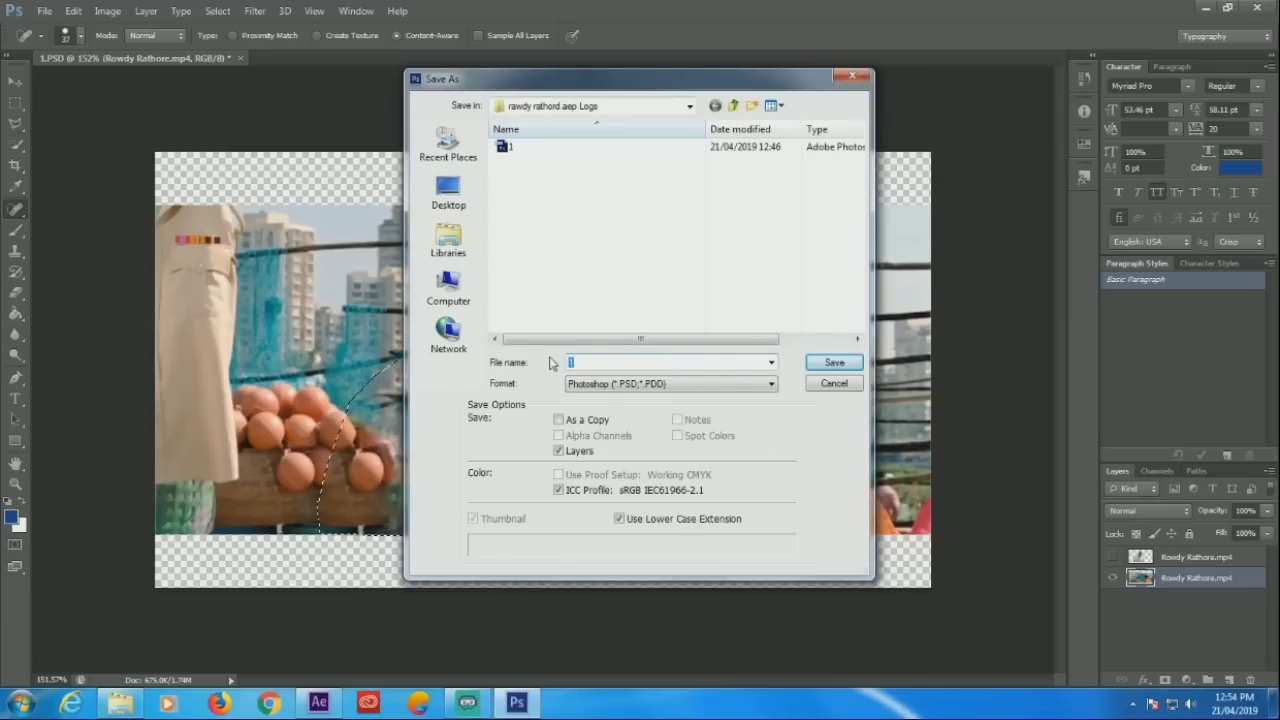
left_click(773, 387)
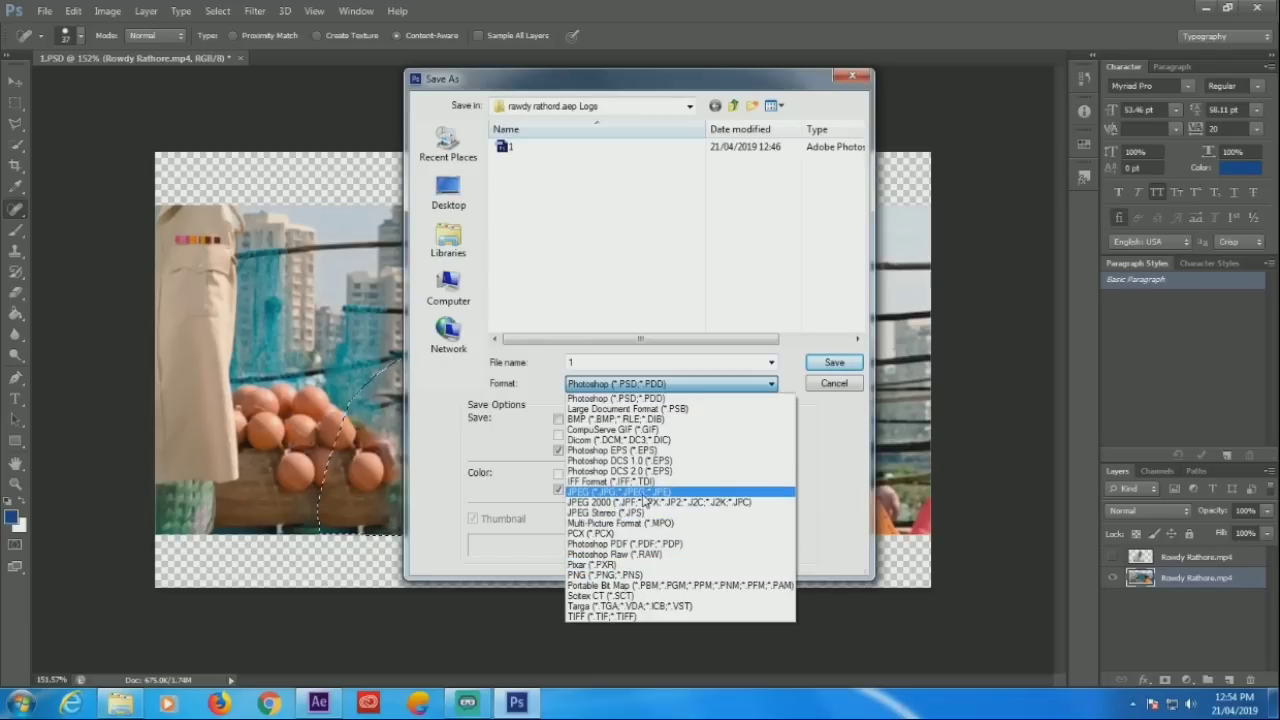
left_click(645, 494)
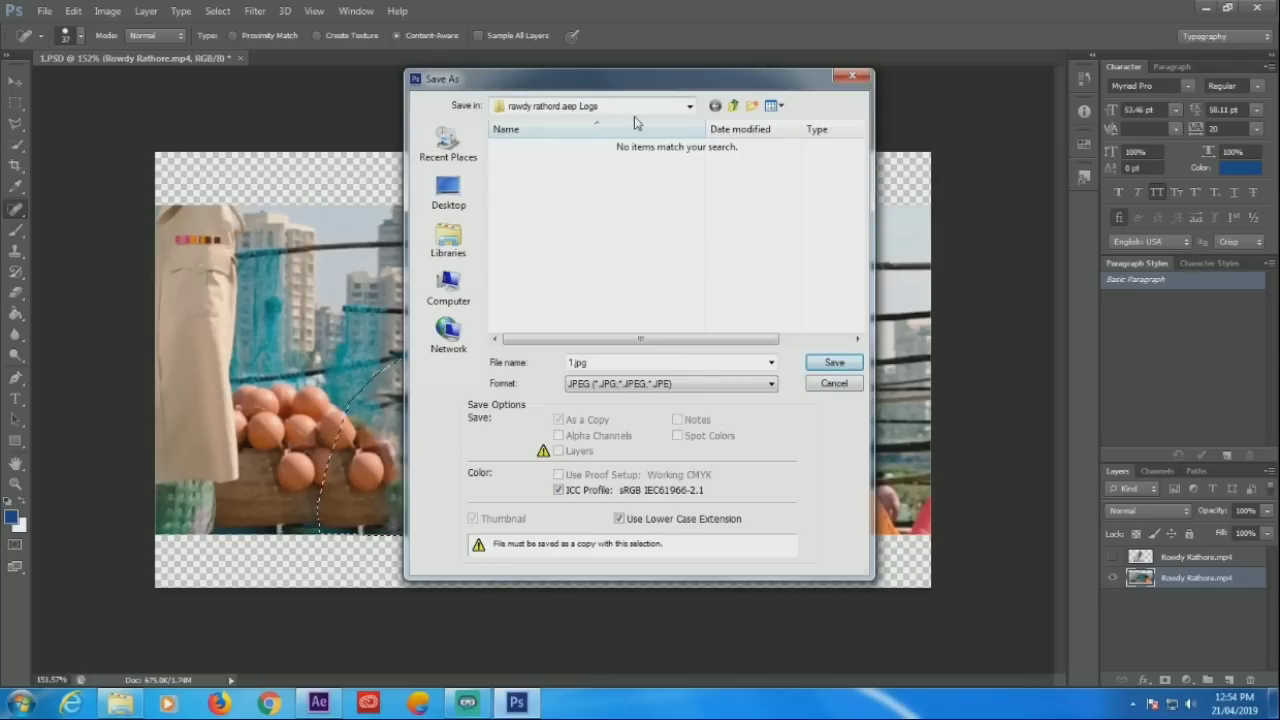
left_click(835, 363)
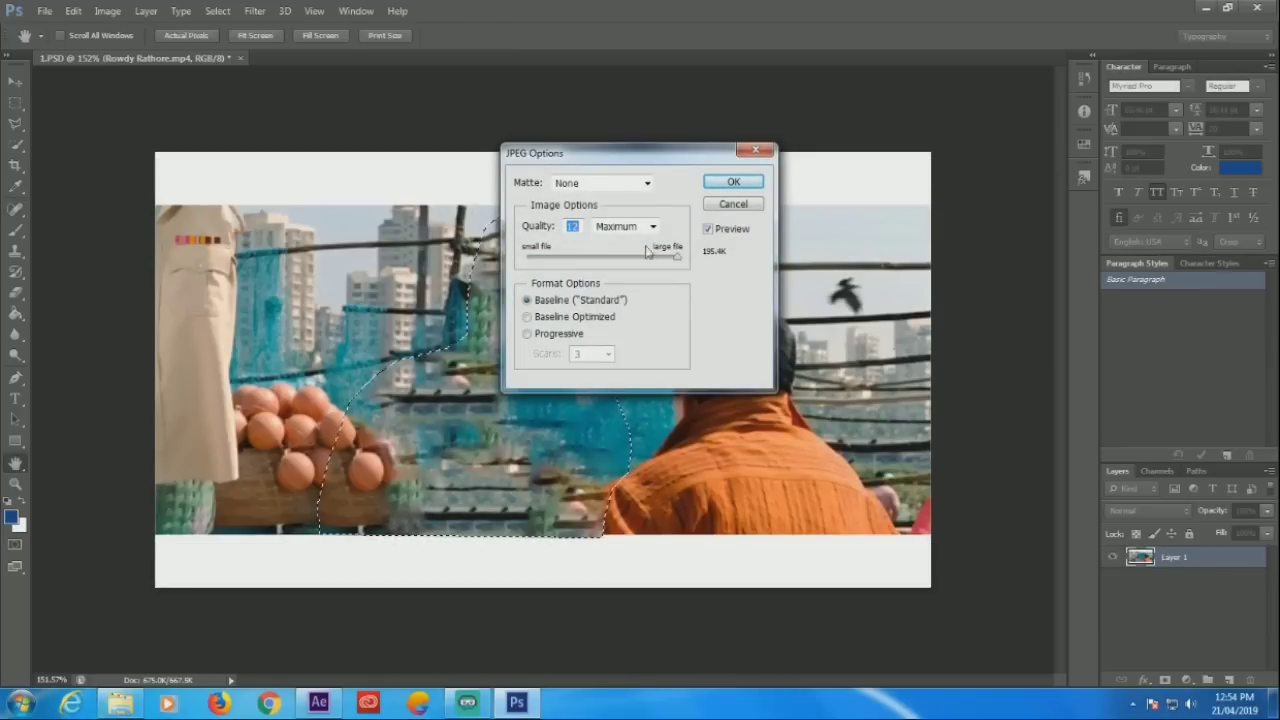
left_click(740, 185)
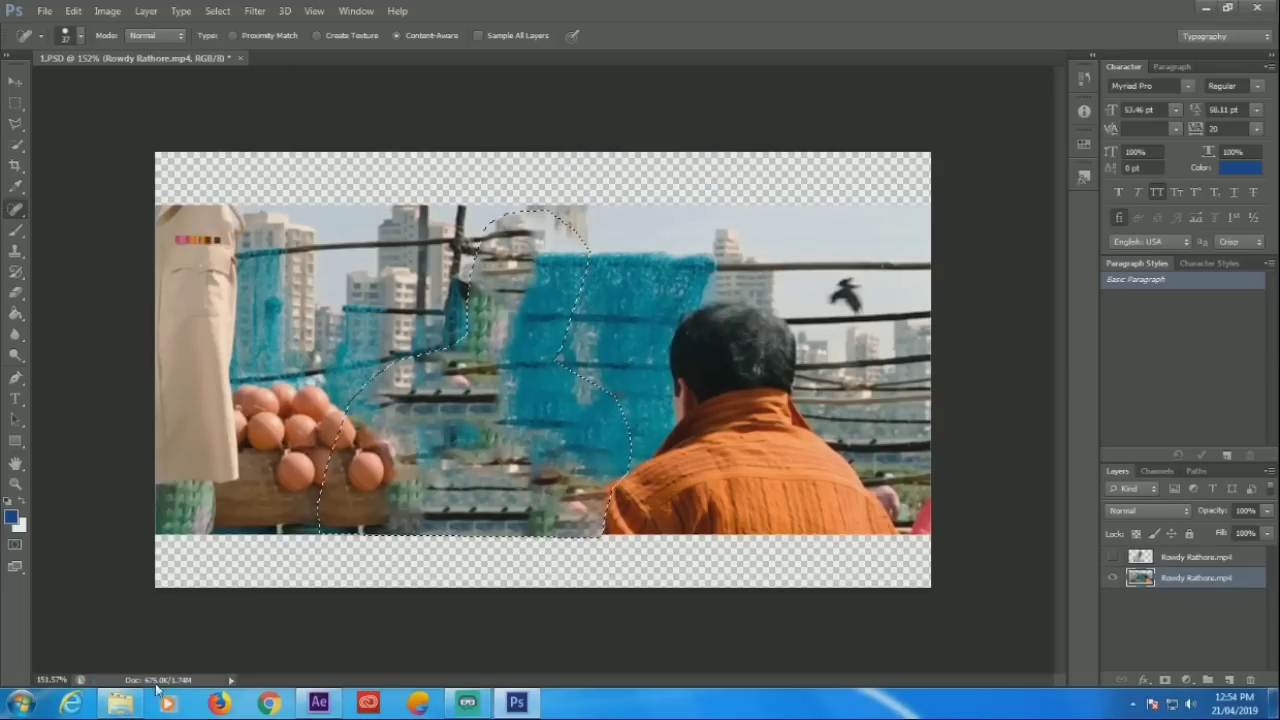
Preview the exported 1.jpg from the Logs folder, then close the viewer
left_click(119, 706)
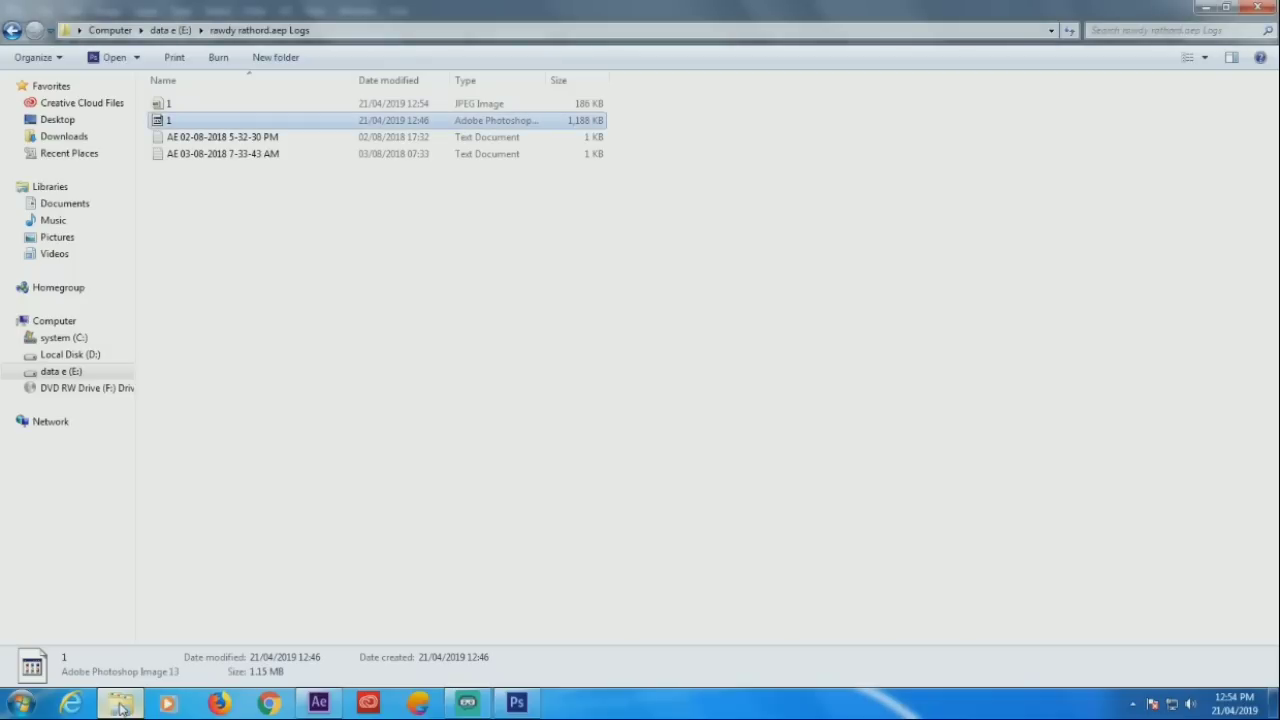
double_click(180, 105)
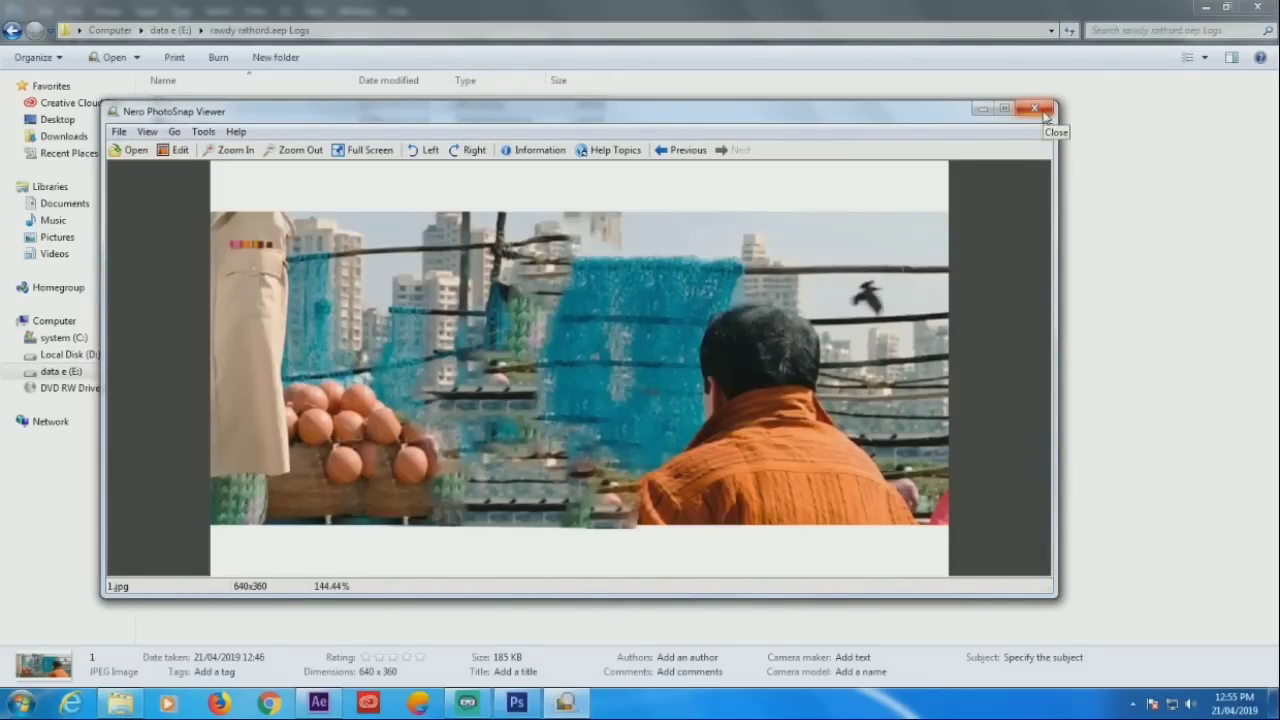
left_click(1043, 112)
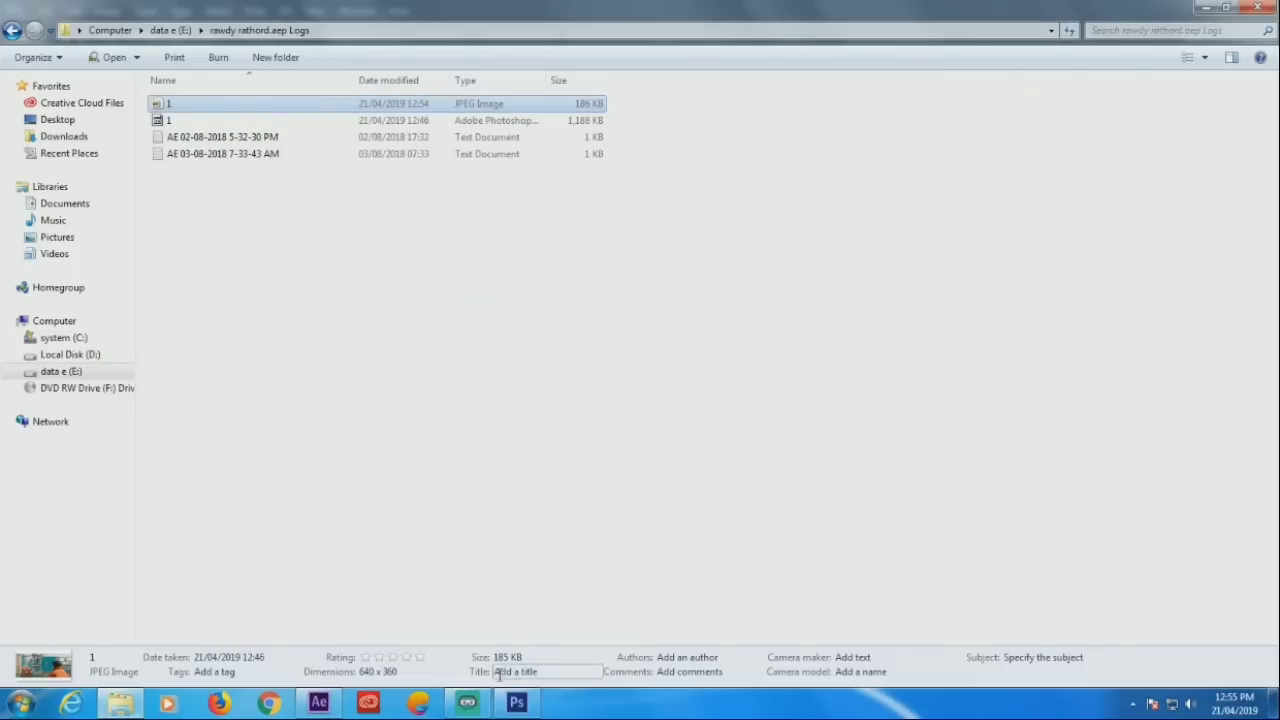
Quit Photoshop without saving changes to 1.PSD
left_click(528, 700)
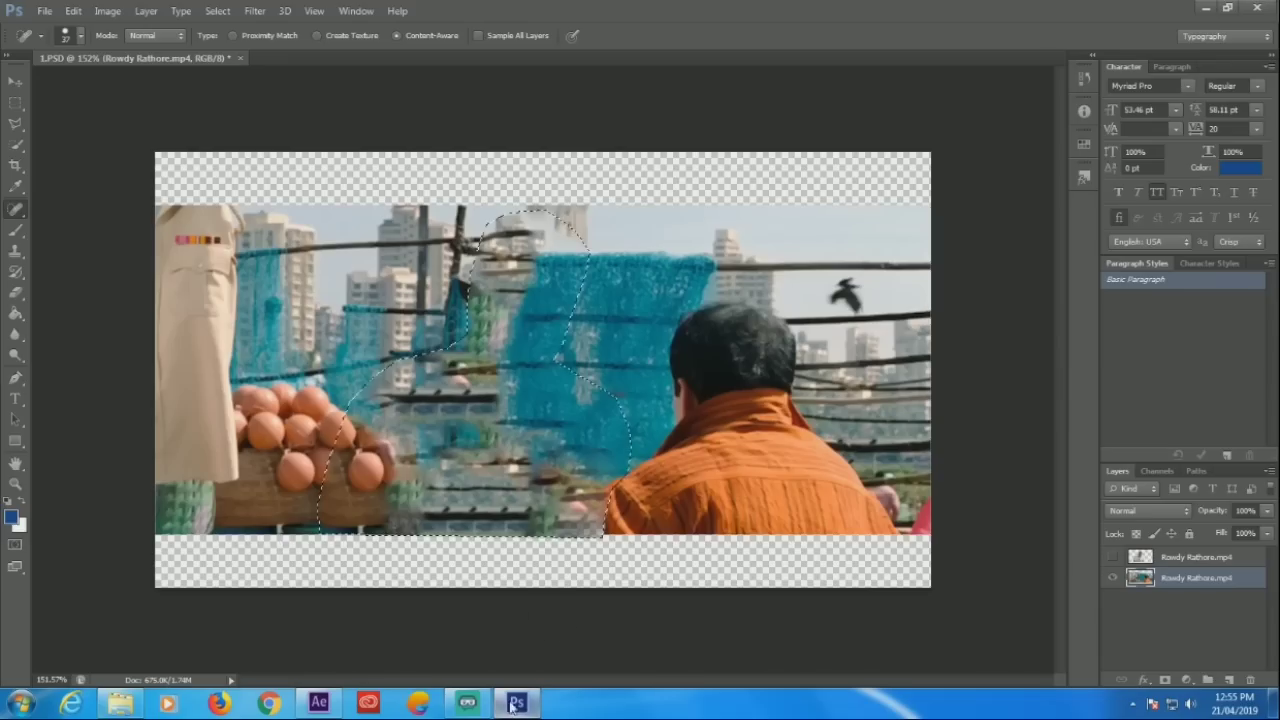
left_click(1257, 8)
left_click(640, 272)
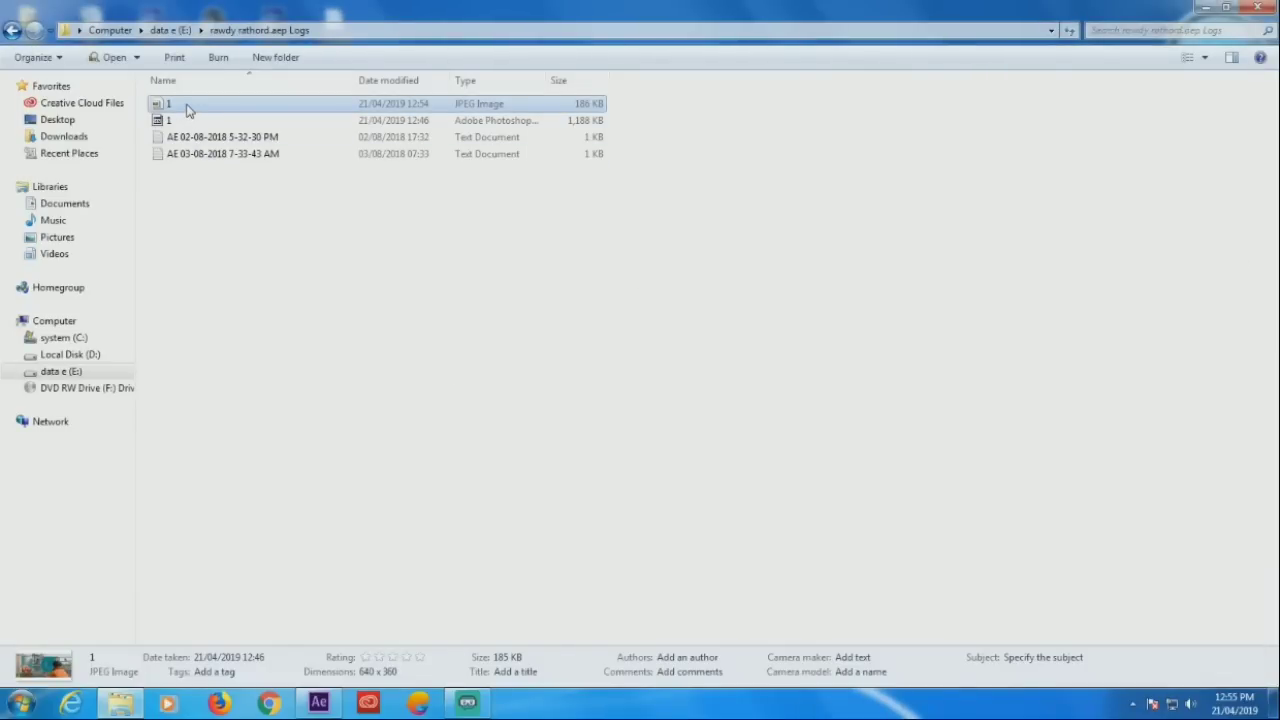
Import 1.jpg, place it below the video as layer 15 at 200% scale, and hide it
left_click_drag(186, 110, 315, 710)
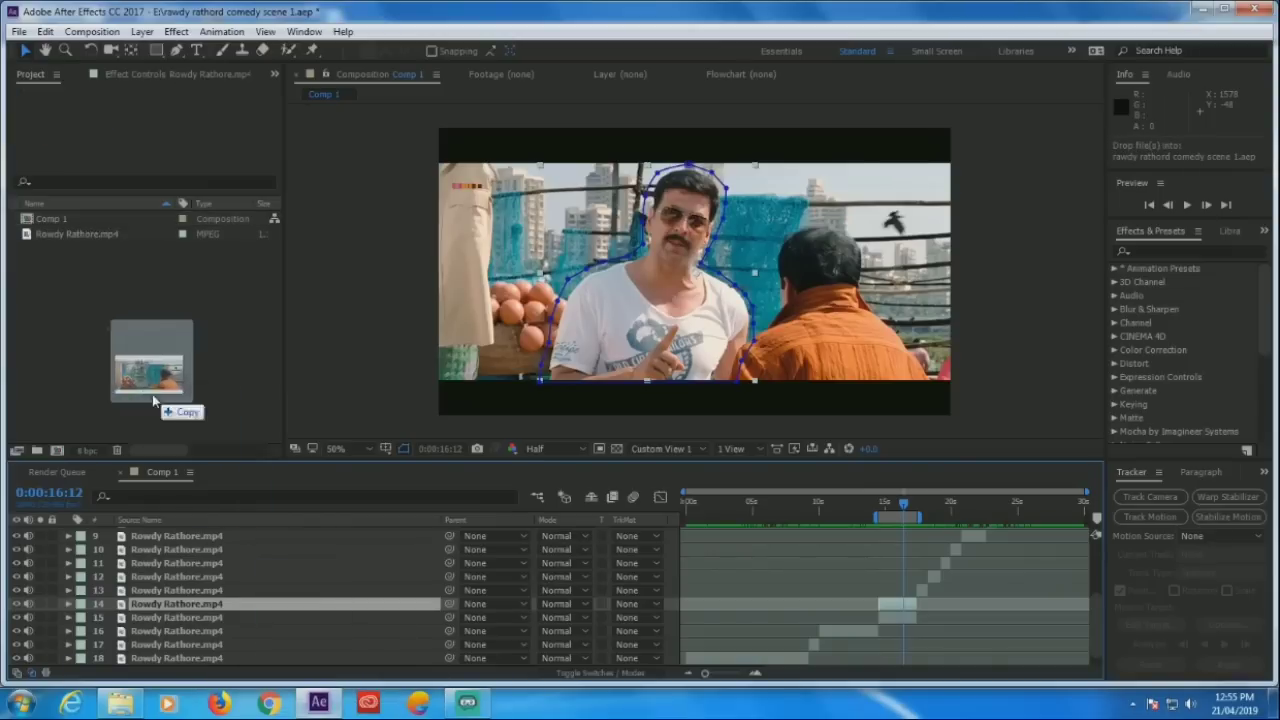
mouse_move(315, 710)
left_mouse_down()
mouse_move(86, 317)
mouse_move(126, 297)
left_mouse_up()
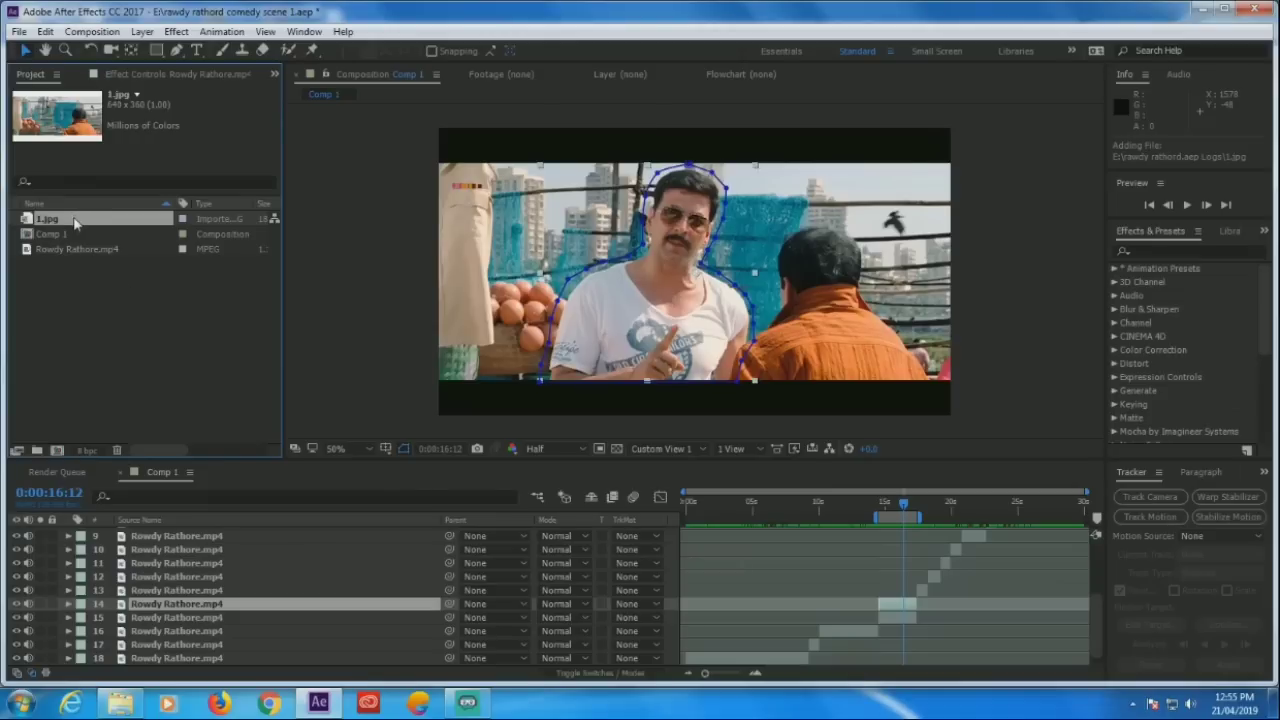
left_click_drag(80, 225, 86, 612)
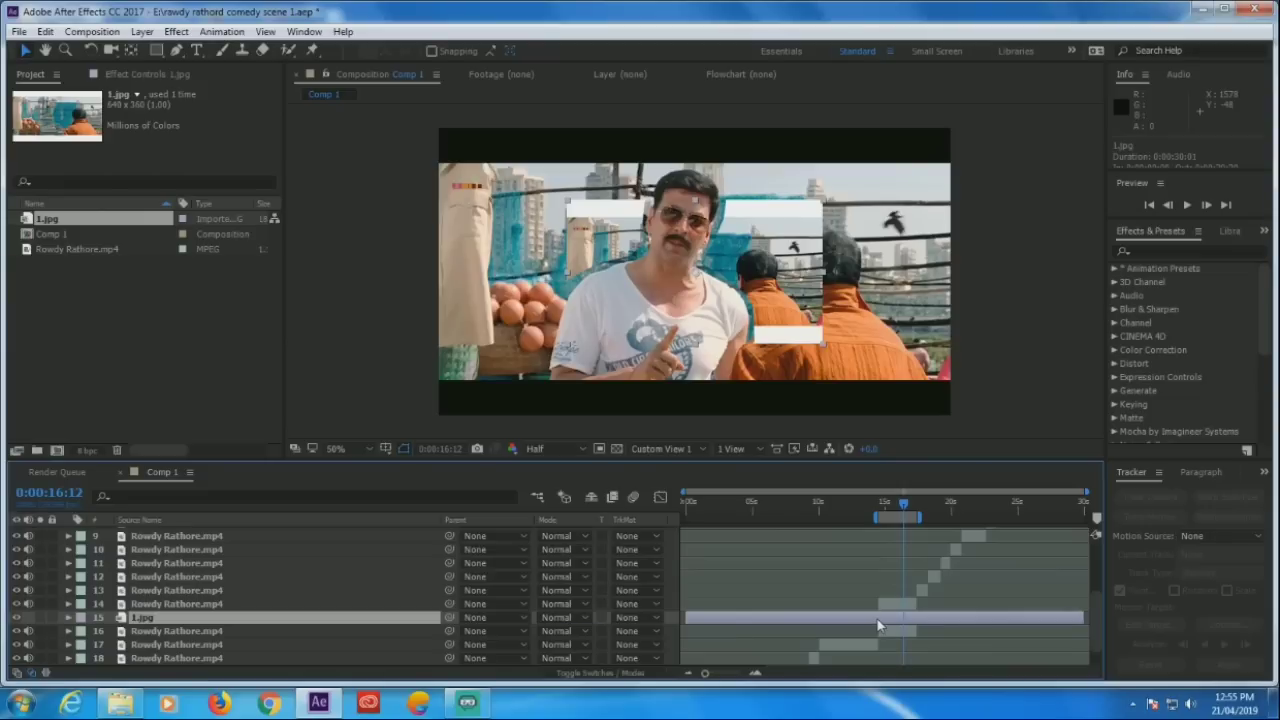
key("s")
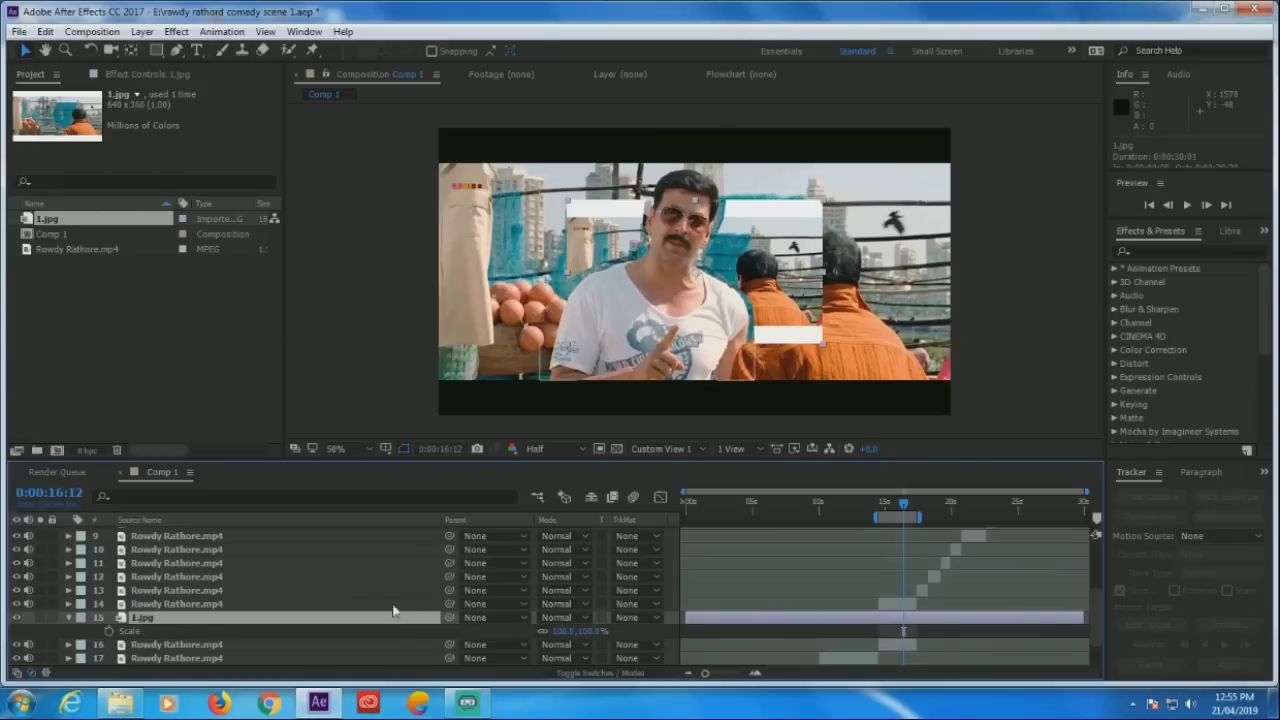
left_click_drag(590, 632, 680, 644)
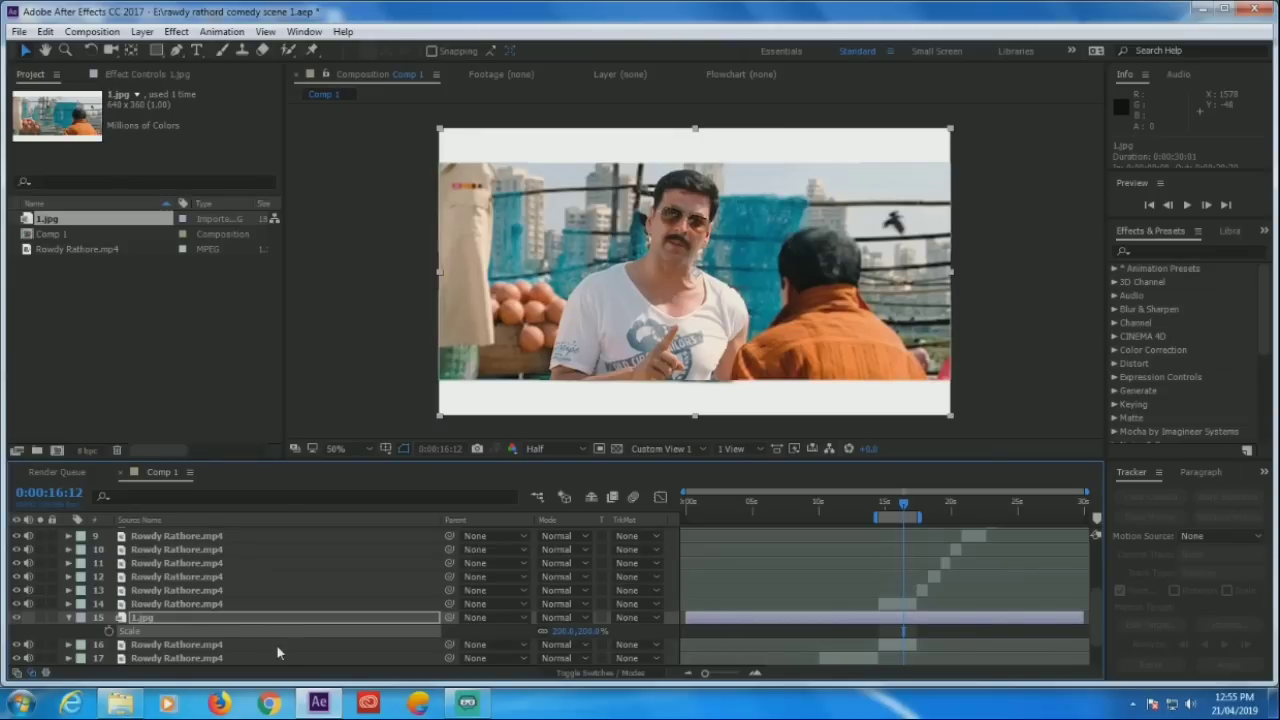
left_click(15, 618)
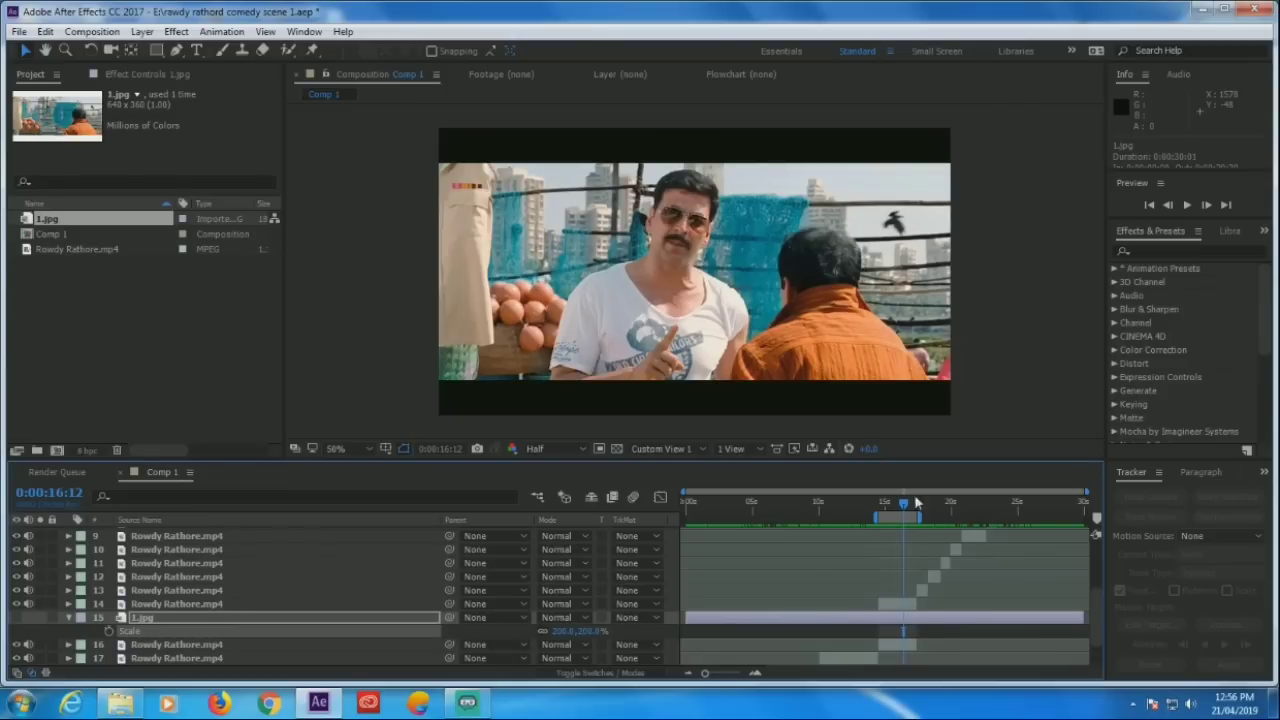
Step back to frame 0:00:14:16 and select video layer 16, Rowdy Rathore.mp4
mouse_move(904, 508)
left_mouse_down()
mouse_move(893, 509)
mouse_move(905, 517)
left_mouse_up()
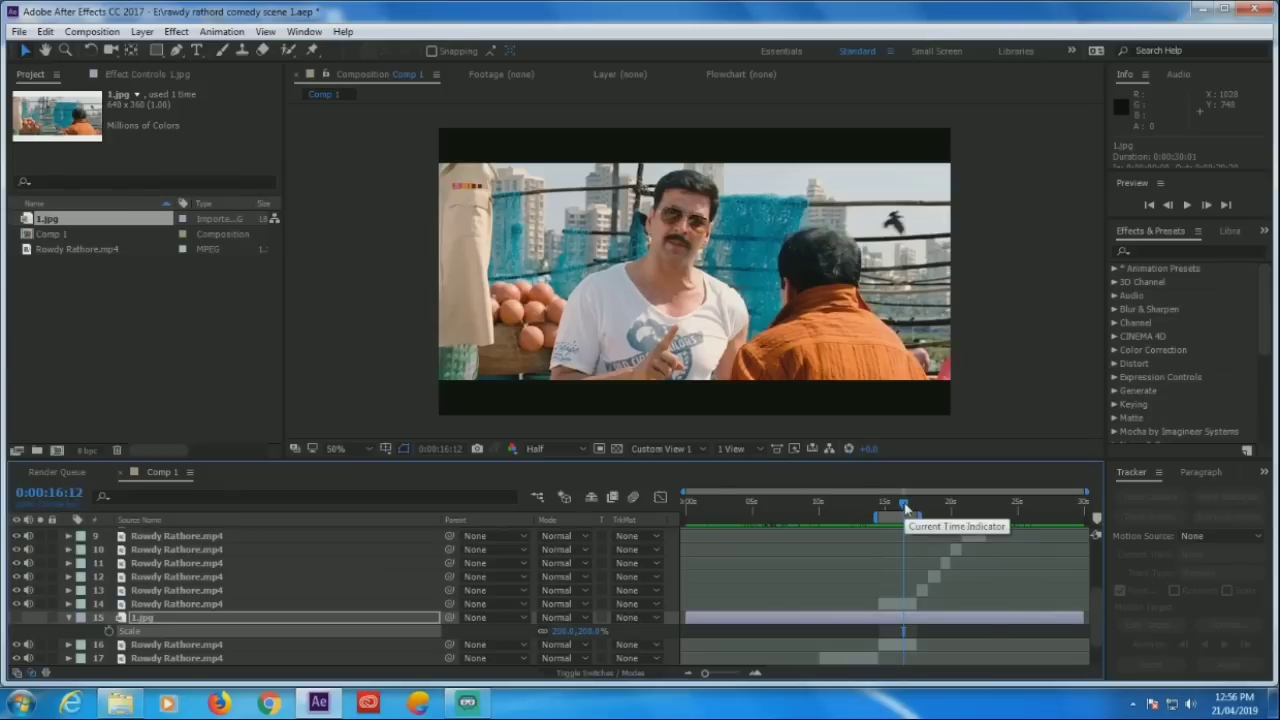
left_click_drag(904, 505, 881, 508)
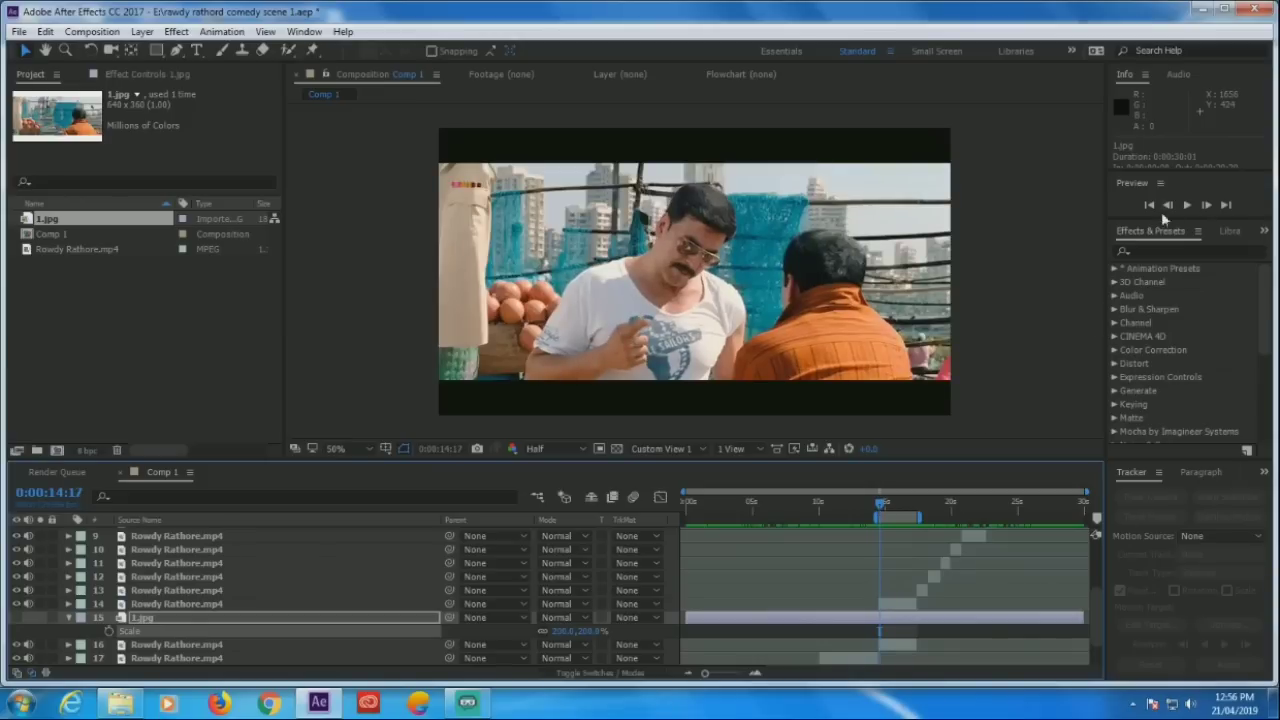
left_click(1168, 205)
left_click(1168, 205)
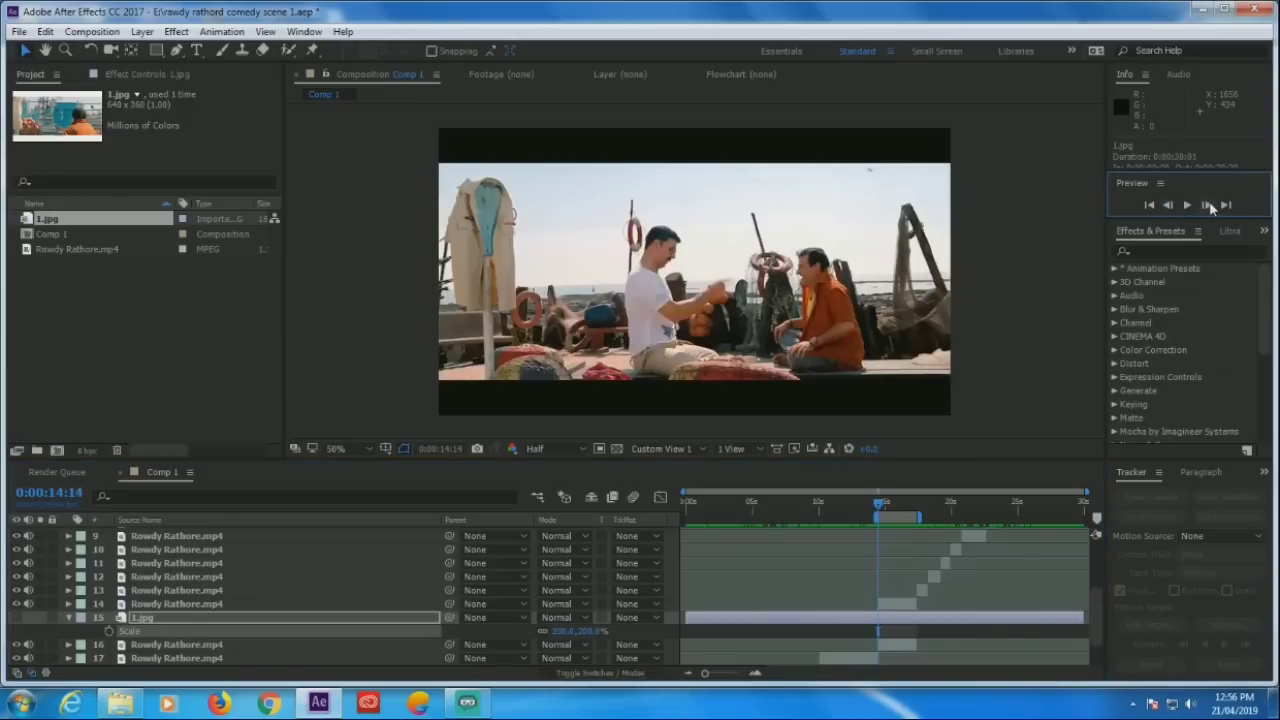
left_click(1207, 204)
left_click(1207, 204)
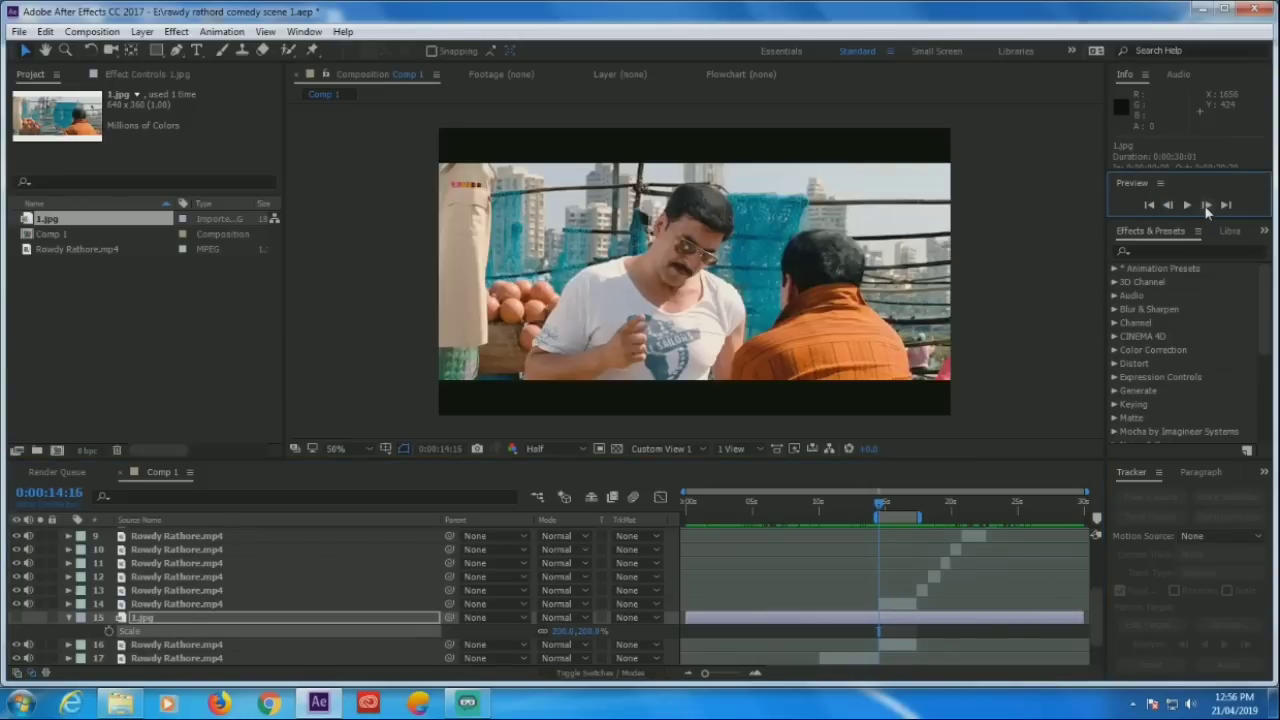
left_click(893, 643)
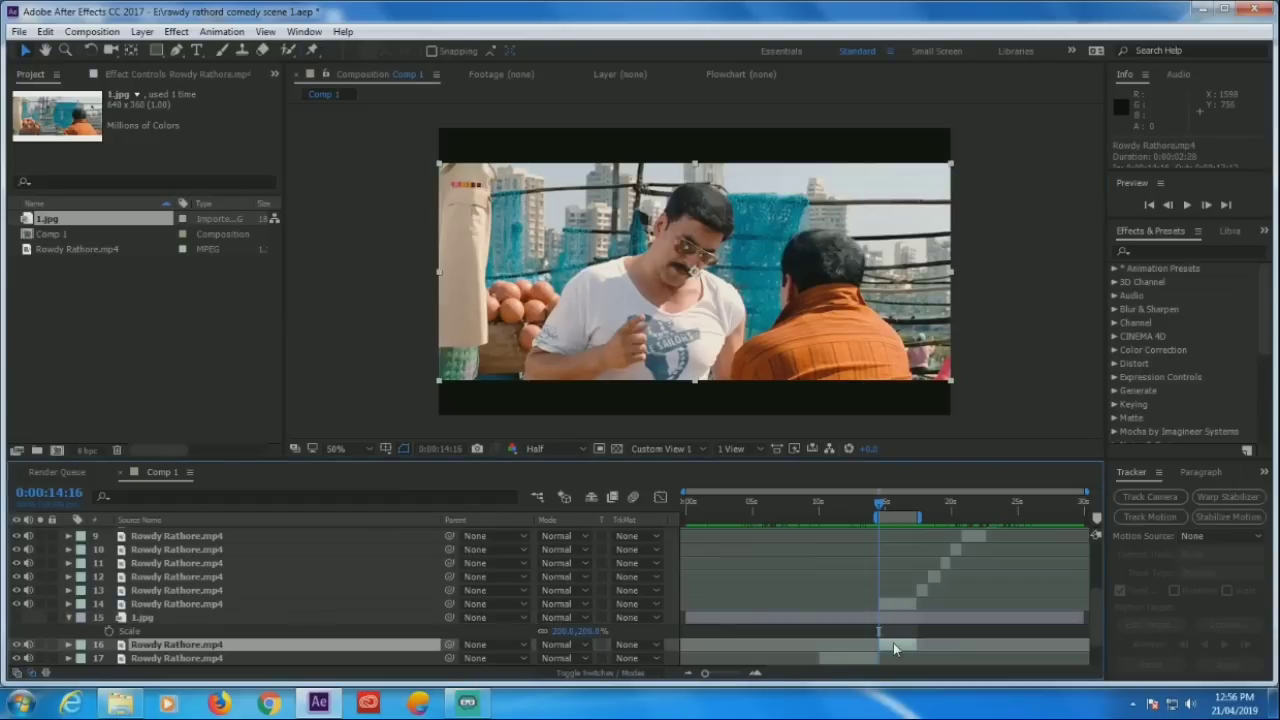
Start a rotation-and-scale motion track on layer 16 and fit Track Point 2 onto a background building
left_click(1155, 518)
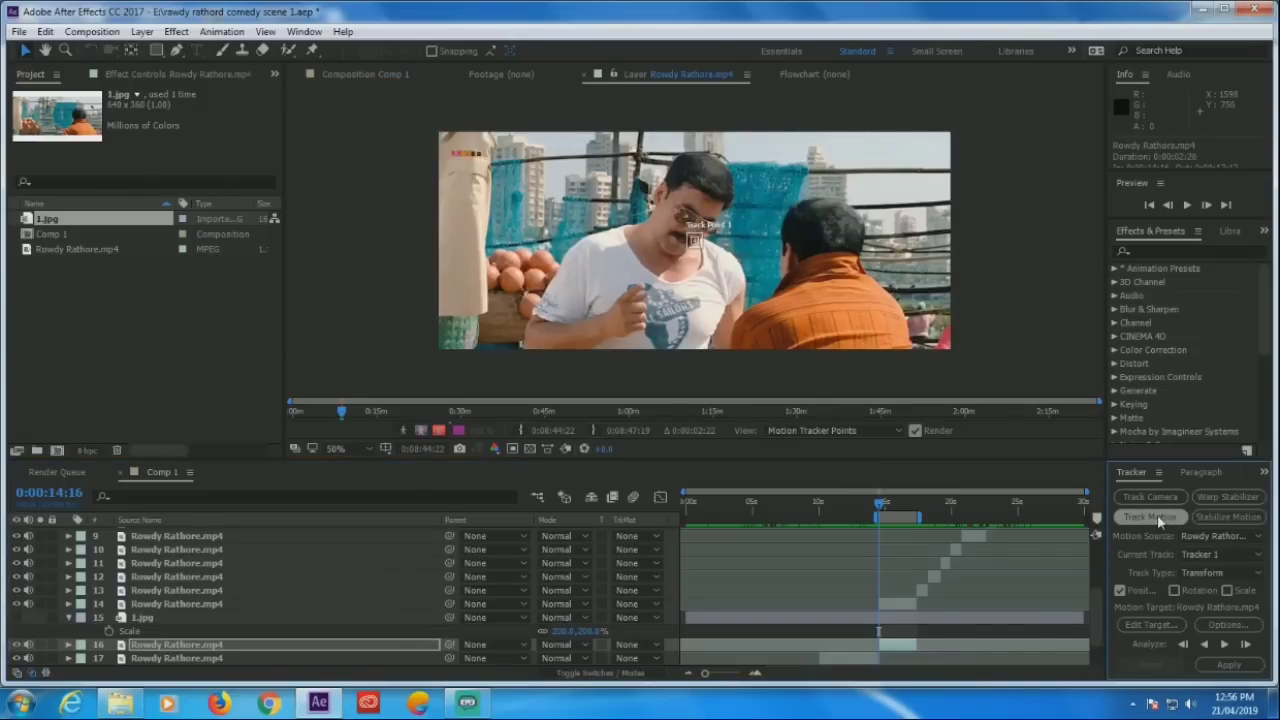
left_click(1174, 591)
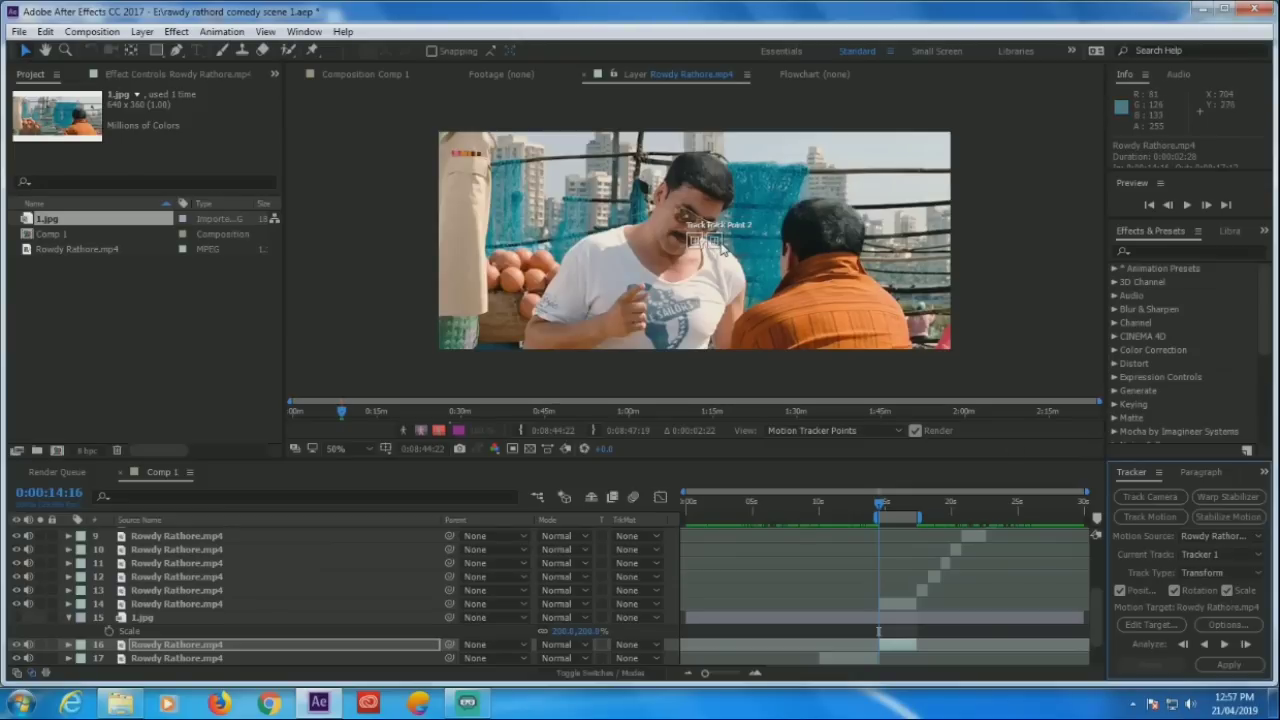
left_click_drag(722, 248, 736, 230)
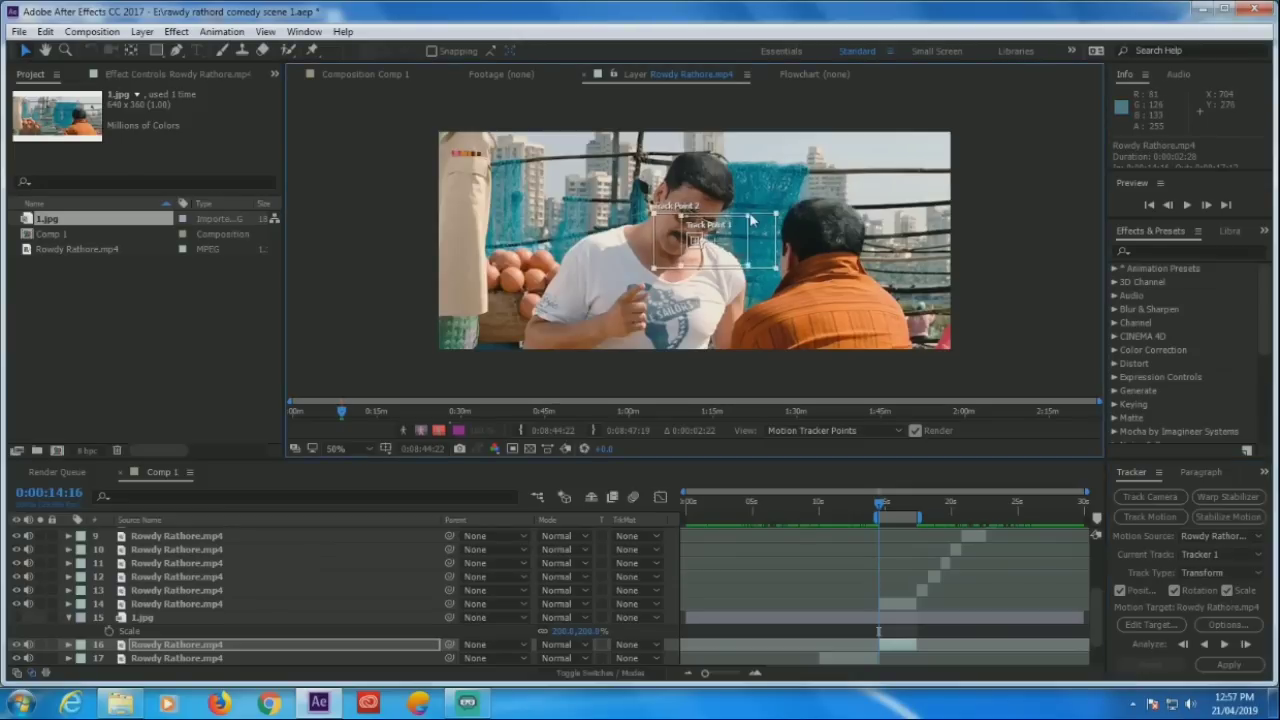
mouse_move(777, 268)
left_mouse_down()
mouse_move(746, 267)
mouse_move(858, 193)
mouse_move(858, 205)
mouse_move(845, 195)
mouse_move(852, 204)
left_mouse_up()
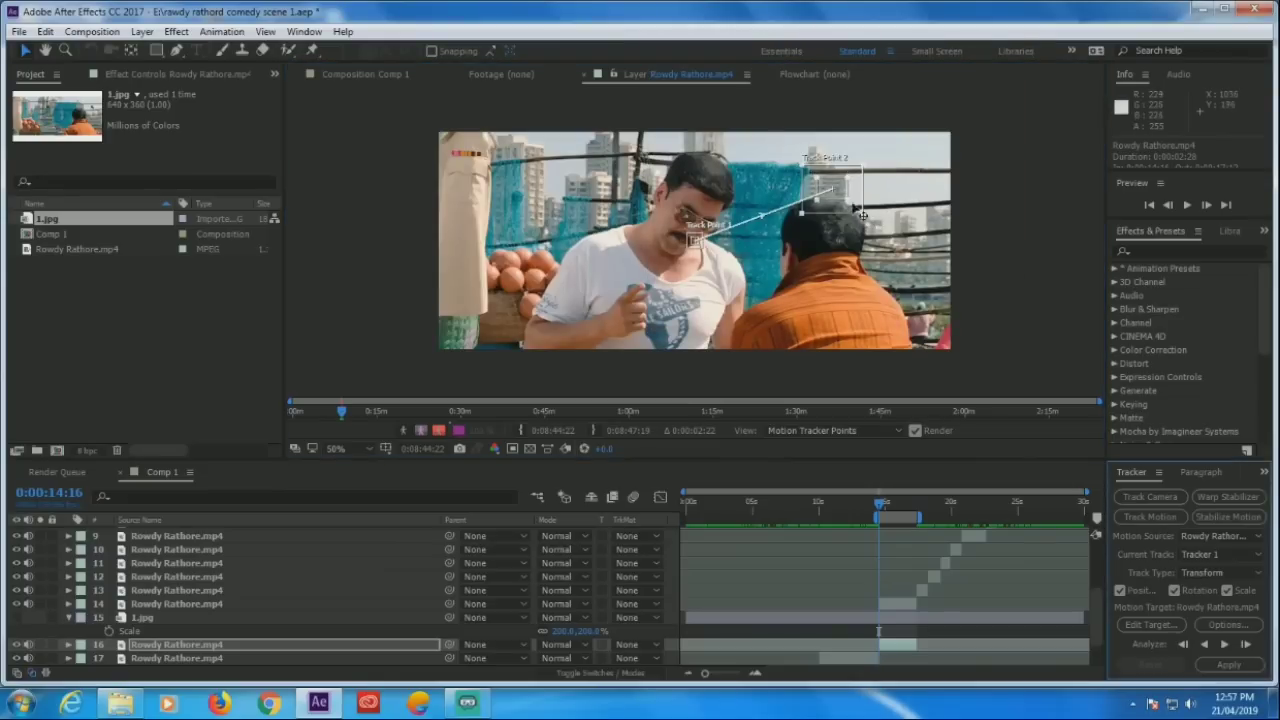
left_click_drag(851, 204, 856, 211)
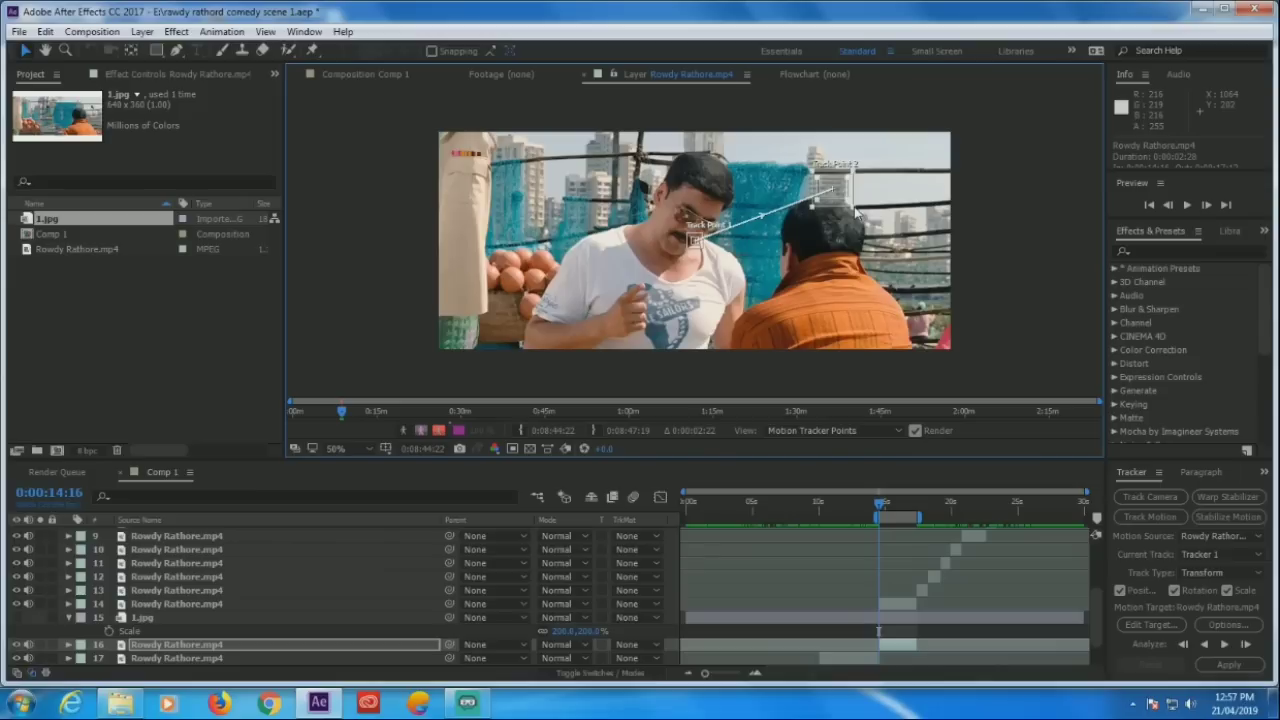
Enlarge Track Point 1 and move it onto the left building
left_click(700, 248)
mouse_move(700, 248)
left_mouse_down()
mouse_move(712, 258)
mouse_move(720, 232)
left_mouse_up()
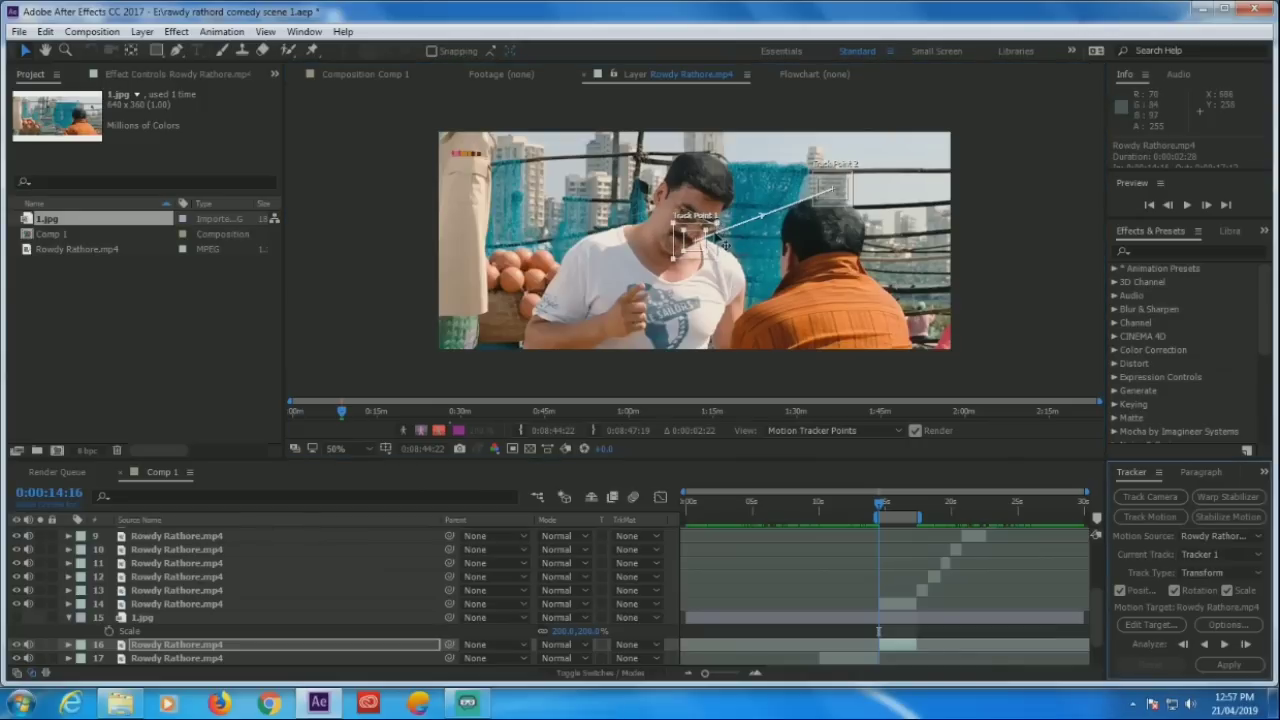
left_click_drag(705, 252, 608, 197)
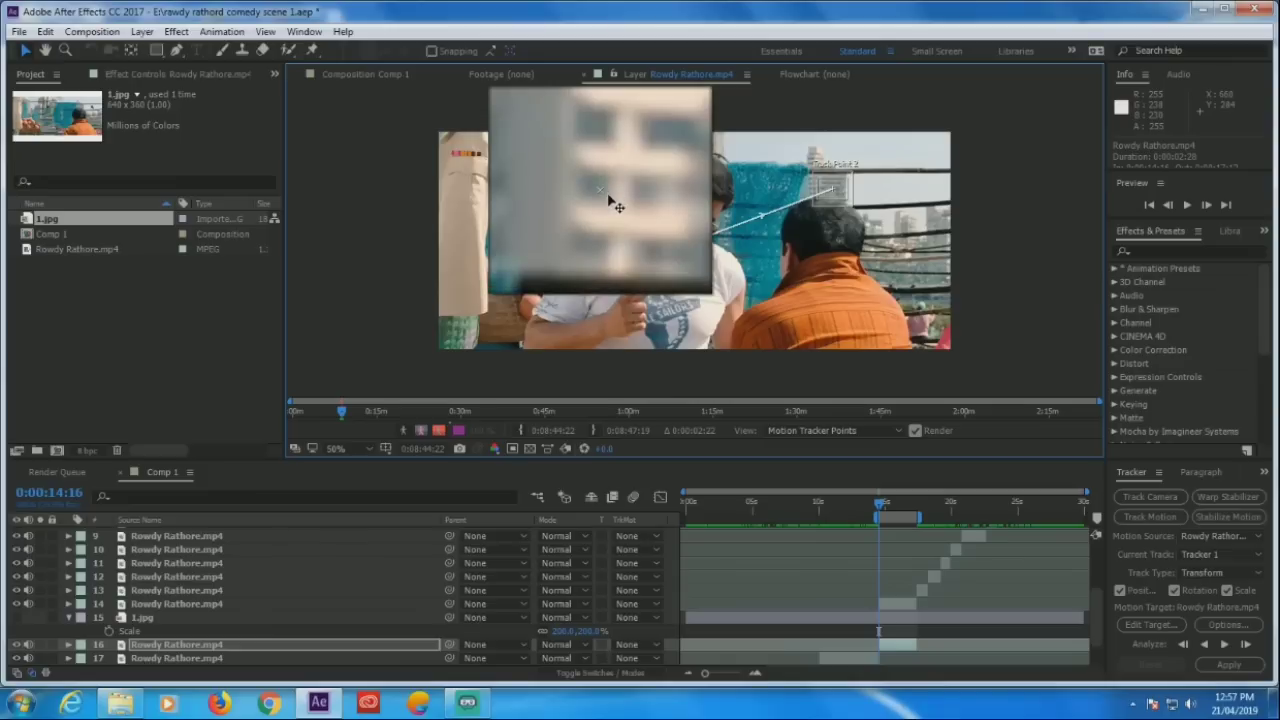
left_click_drag(608, 197, 608, 197)
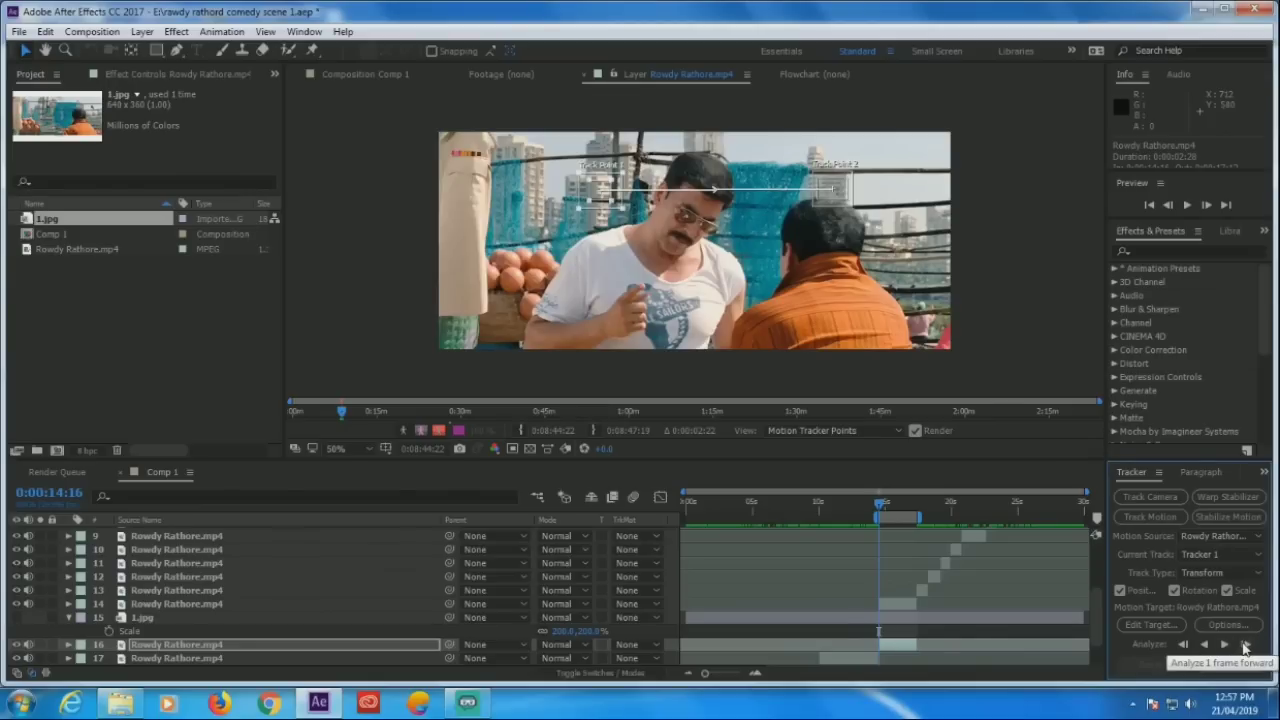
Analyze the track two single frames forward, then forward through the shot to 0:00:17:11
left_click(1245, 646)
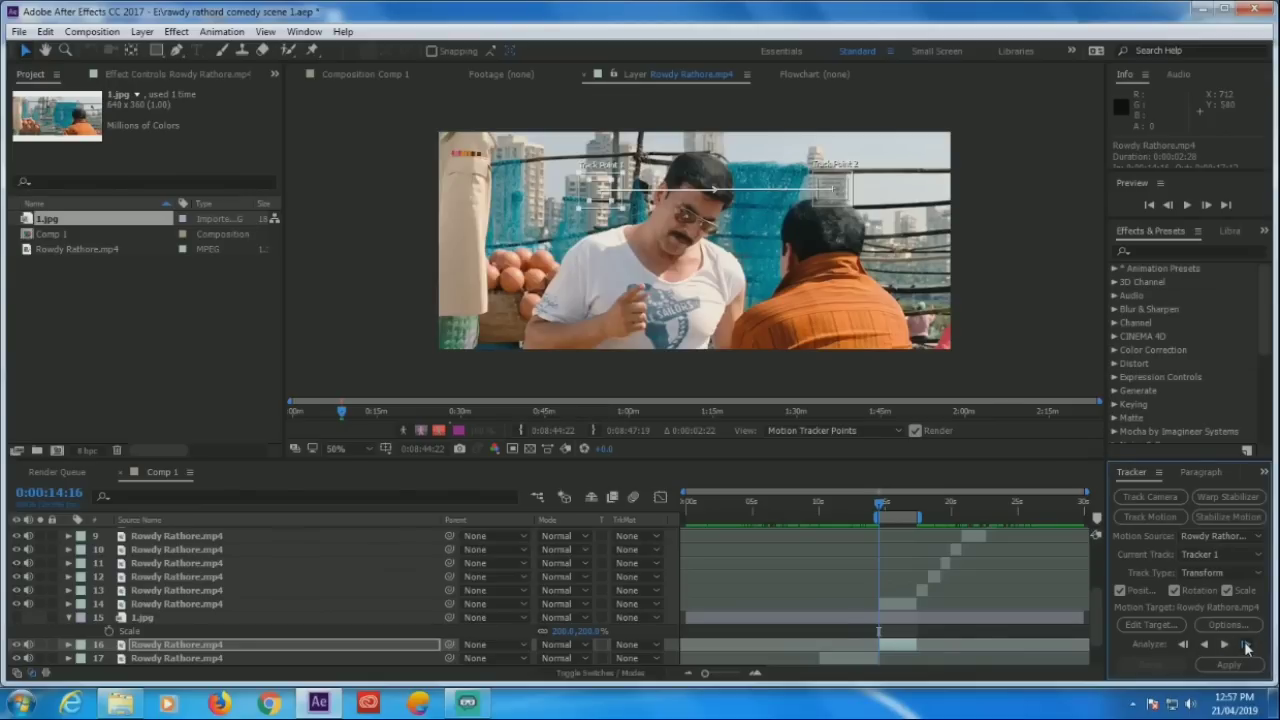
left_click(1245, 646)
left_click(1226, 646)
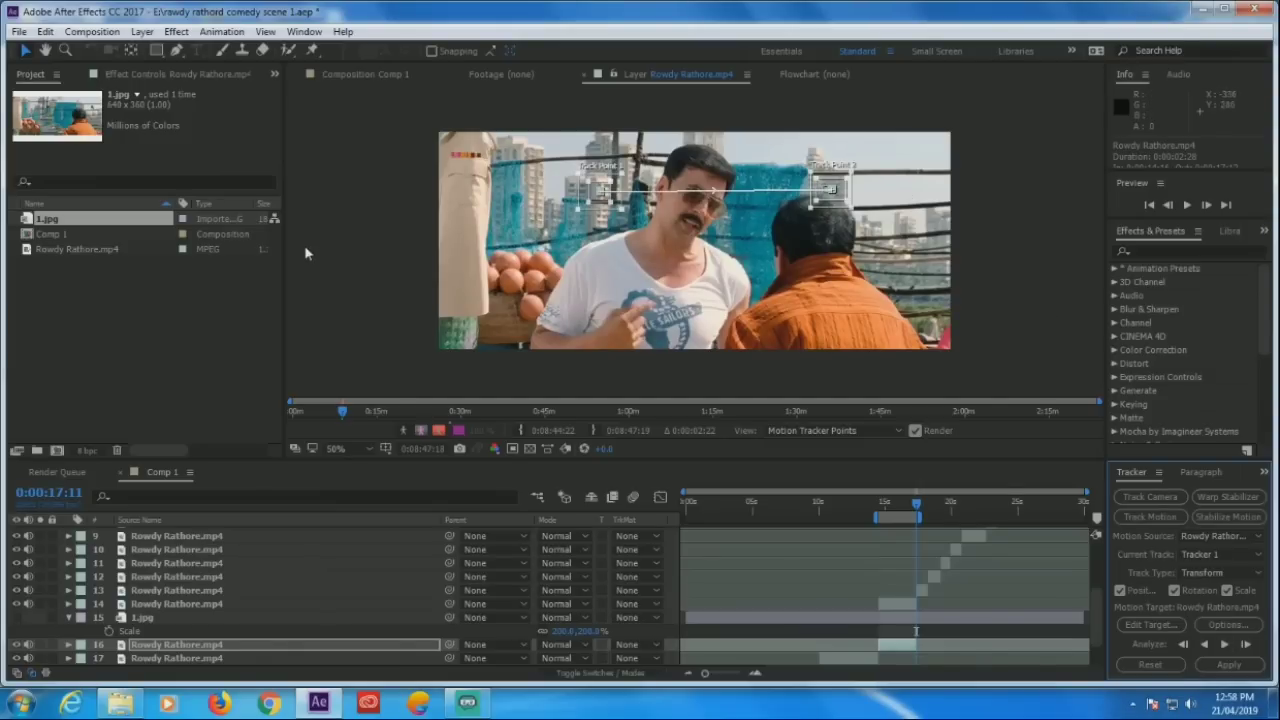
Add a new Null object layer, Null 1, to the comp
left_click(142, 31)
mouse_move(162, 52)
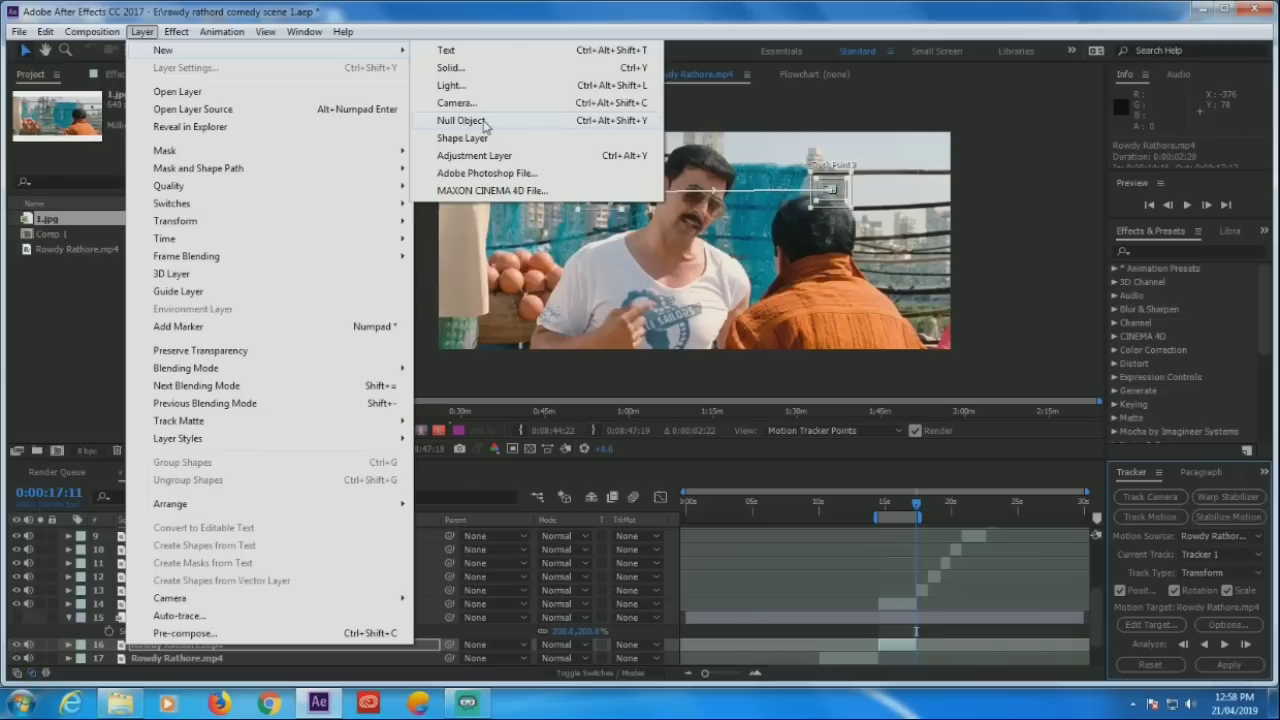
left_click(483, 122)
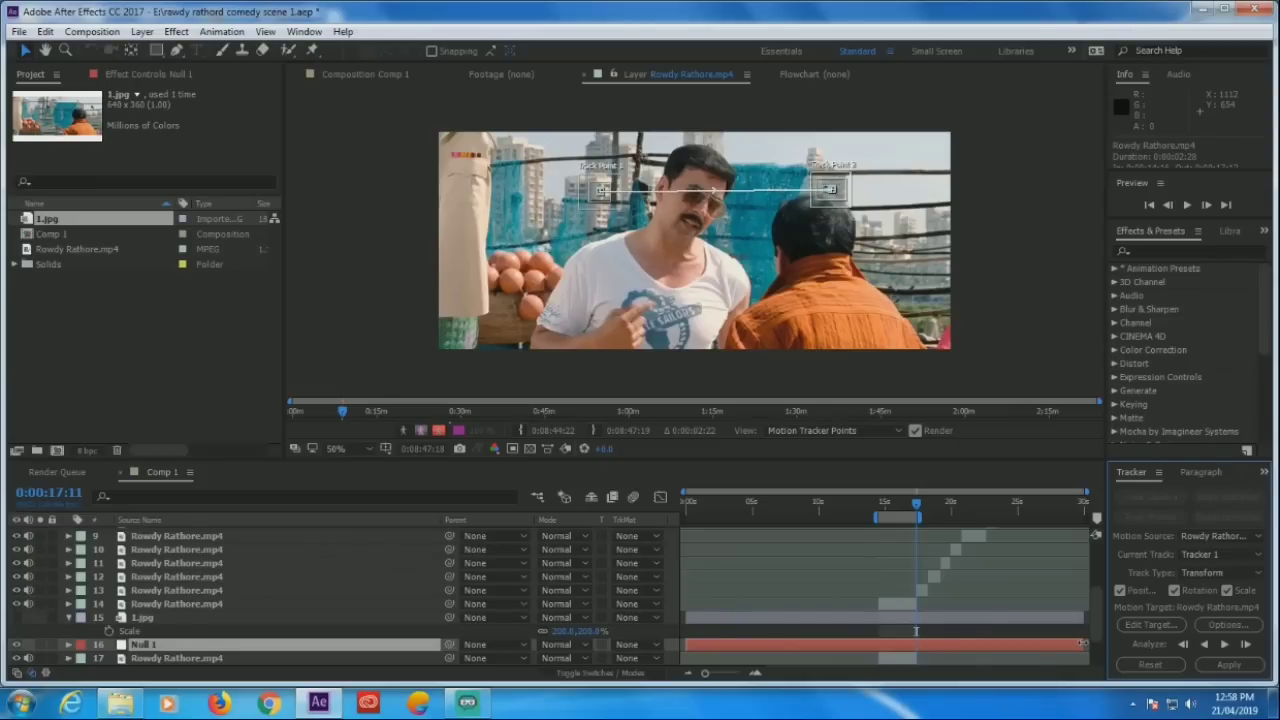
Set Null 1 as the tracker's motion target
left_click(1151, 625)
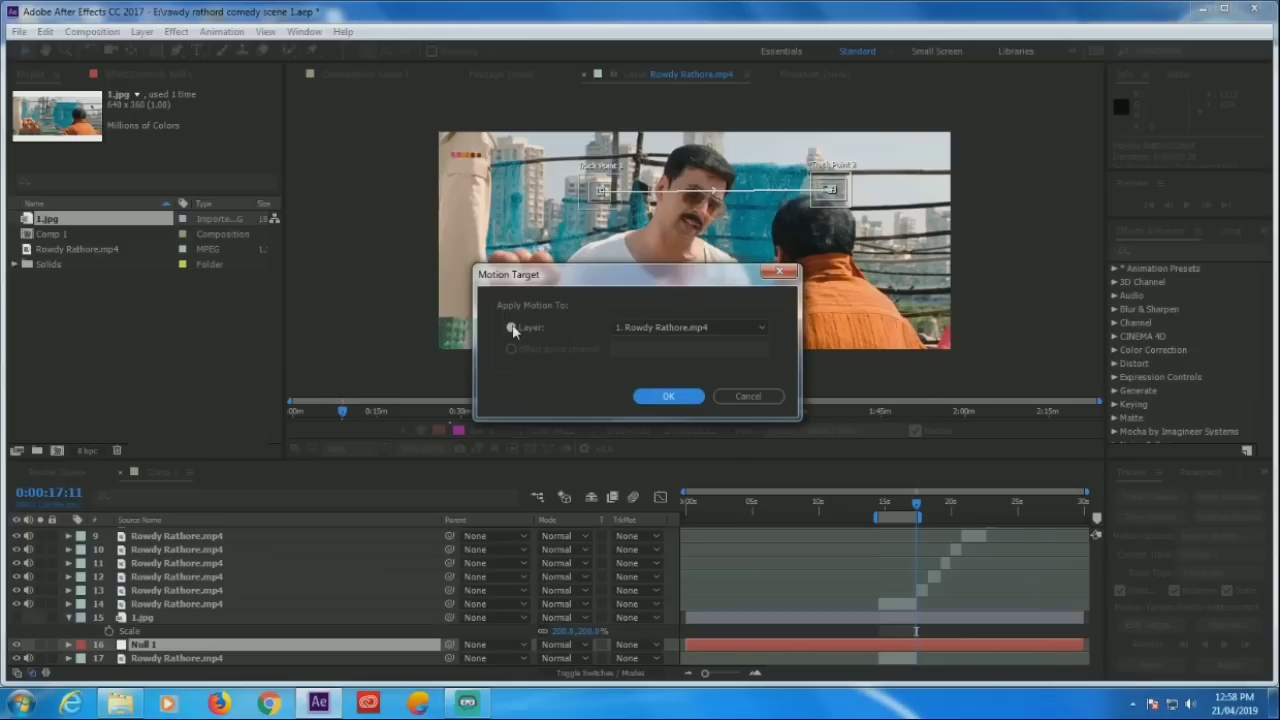
left_click(762, 331)
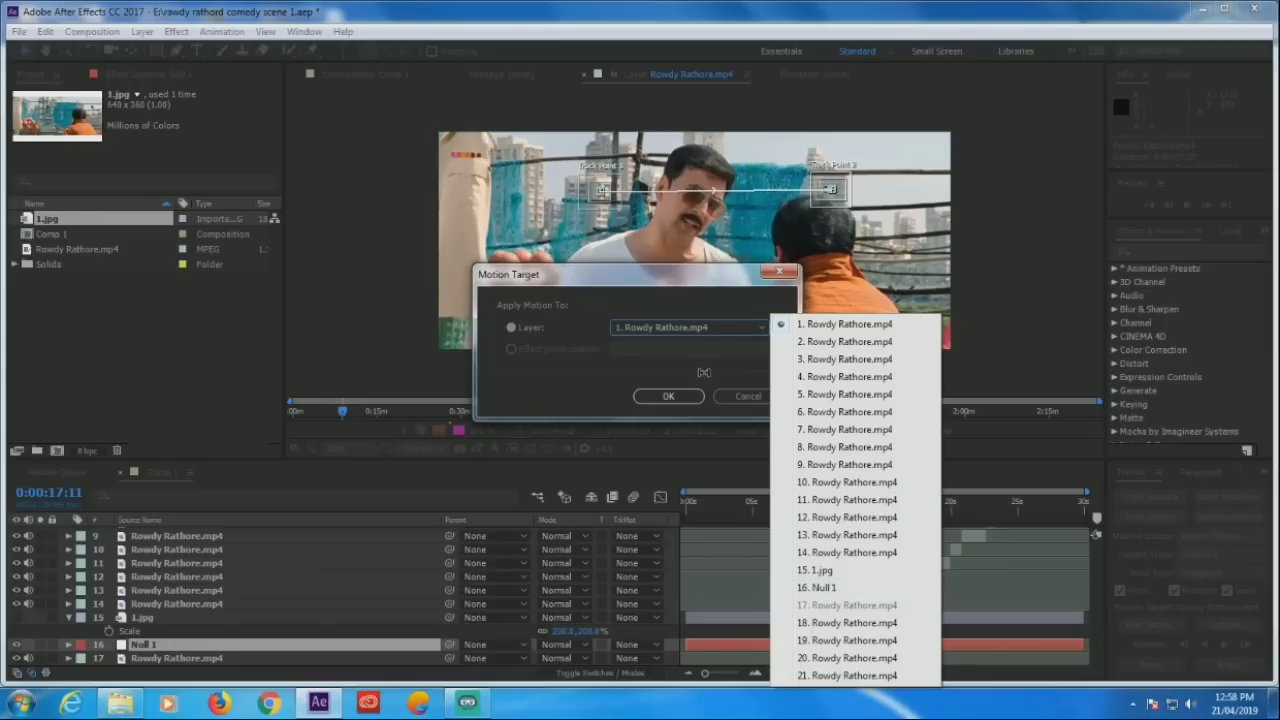
left_click(759, 329)
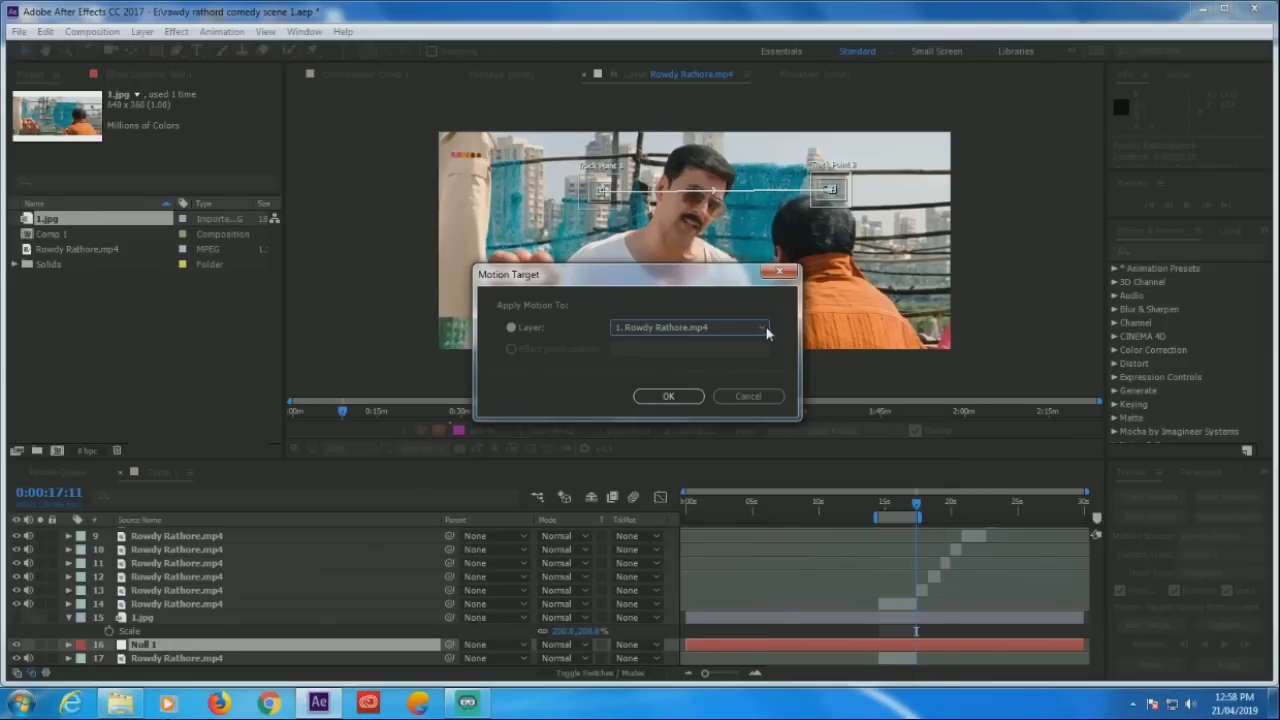
left_click(766, 330)
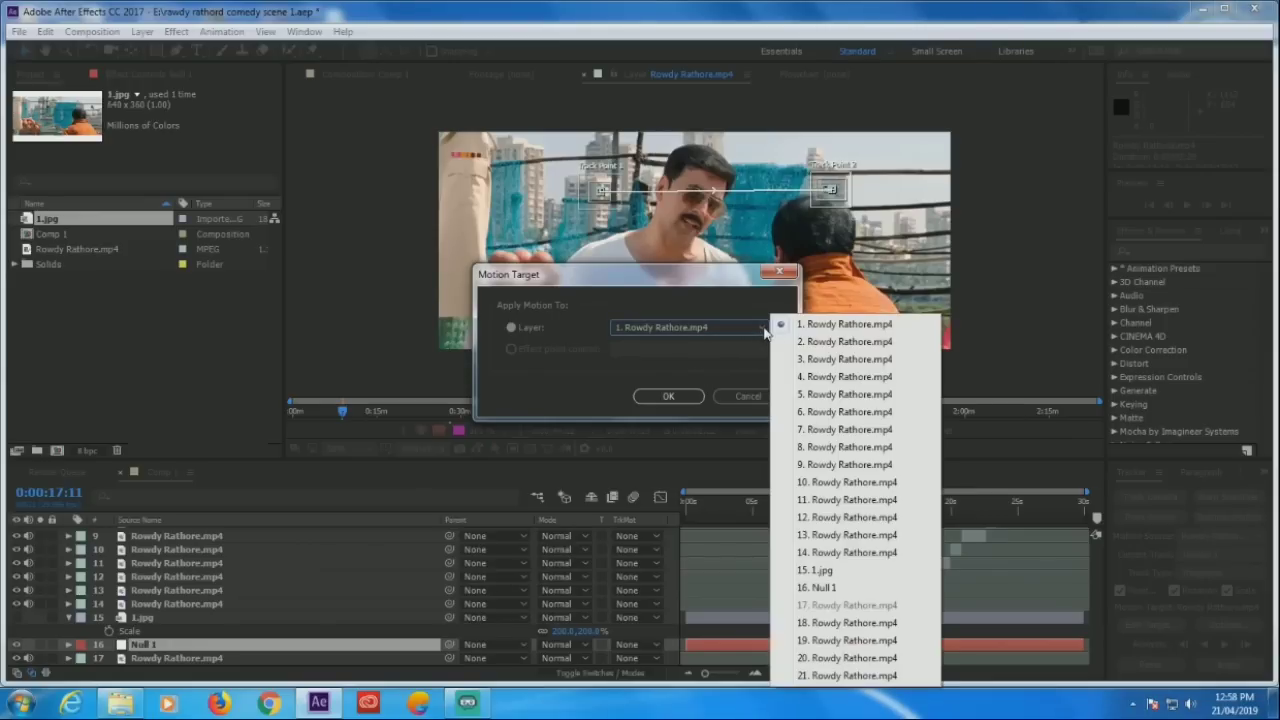
left_click(820, 588)
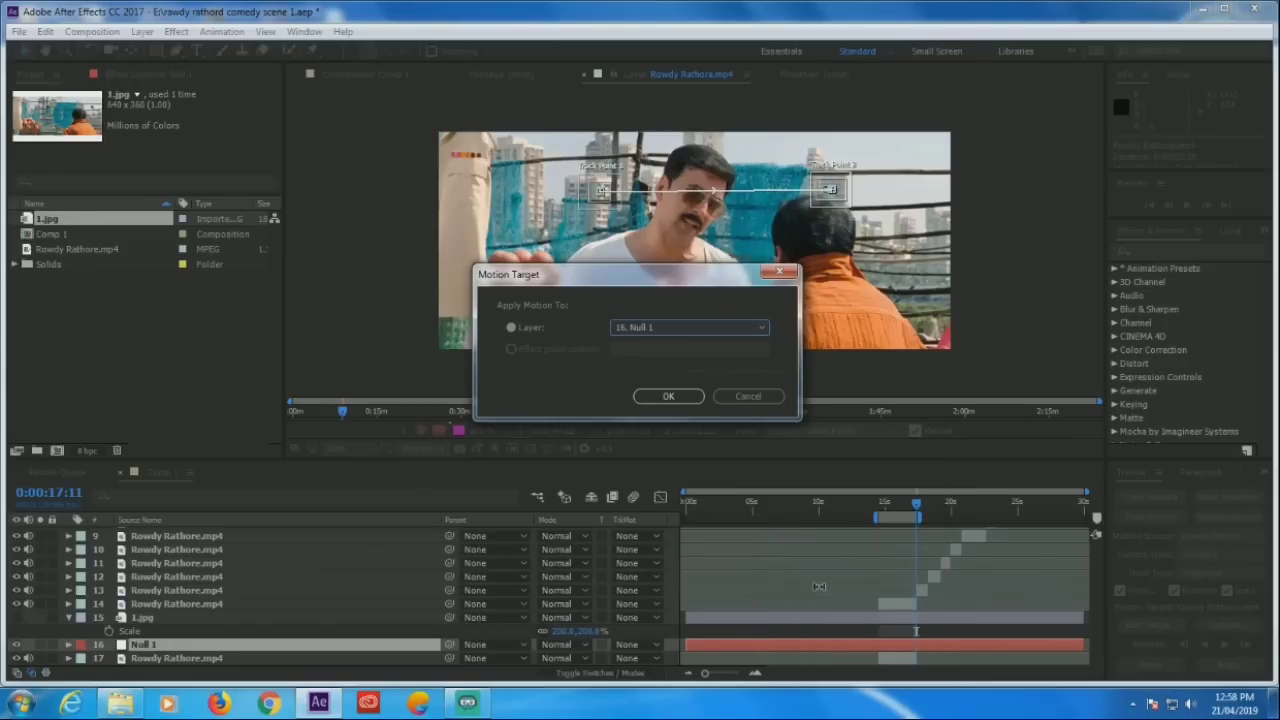
left_click(669, 397)
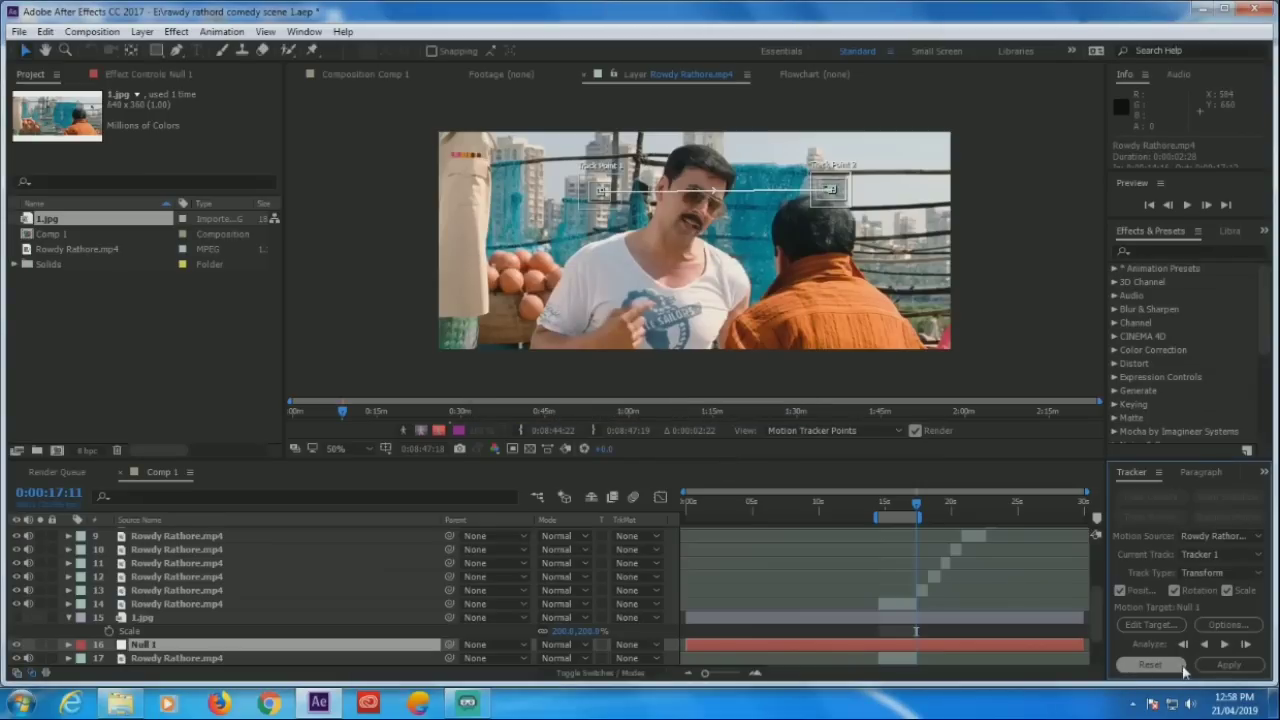
Apply the track to Null 1 in X and Y, then check it at 0:00:17:00
left_click(1229, 666)
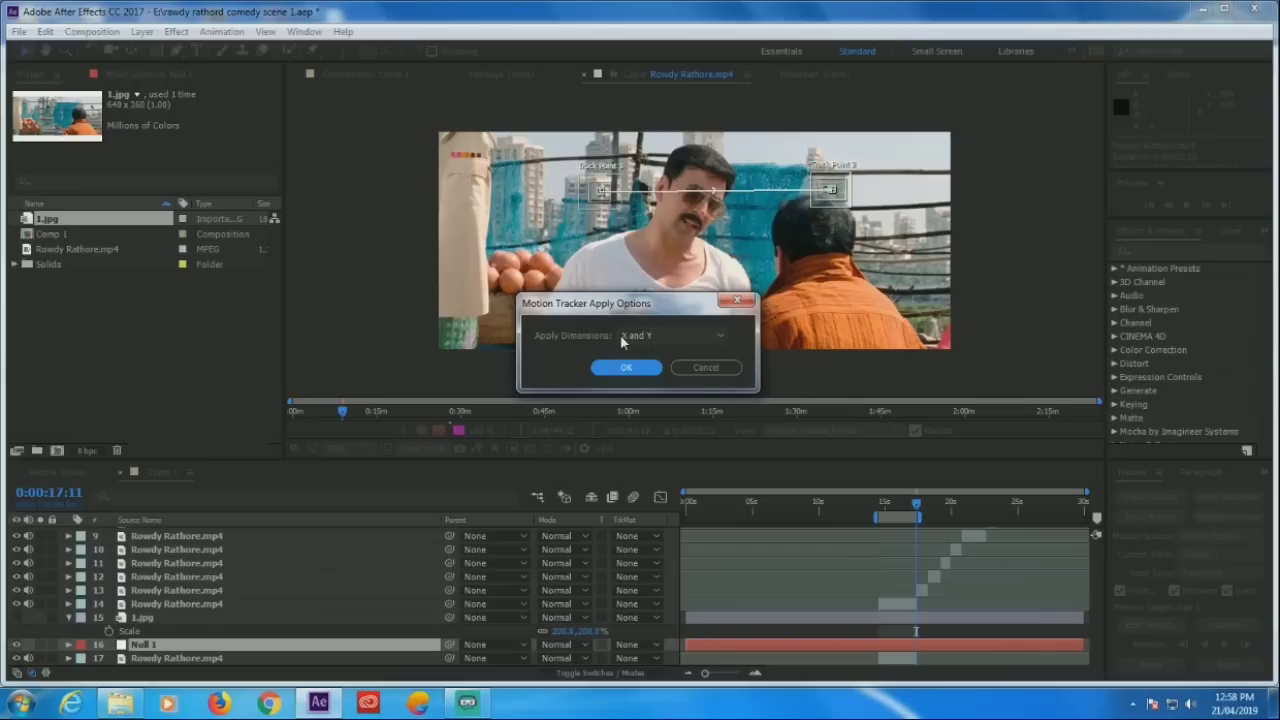
left_click(720, 337)
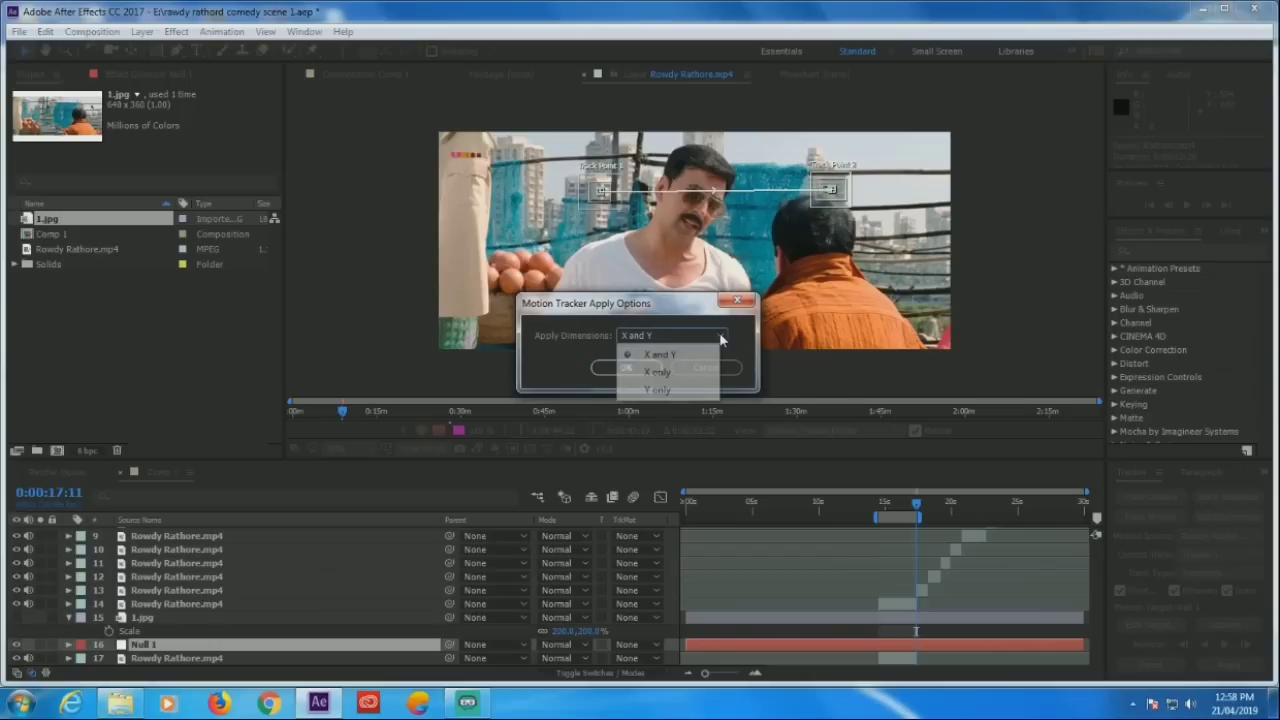
left_click(720, 338)
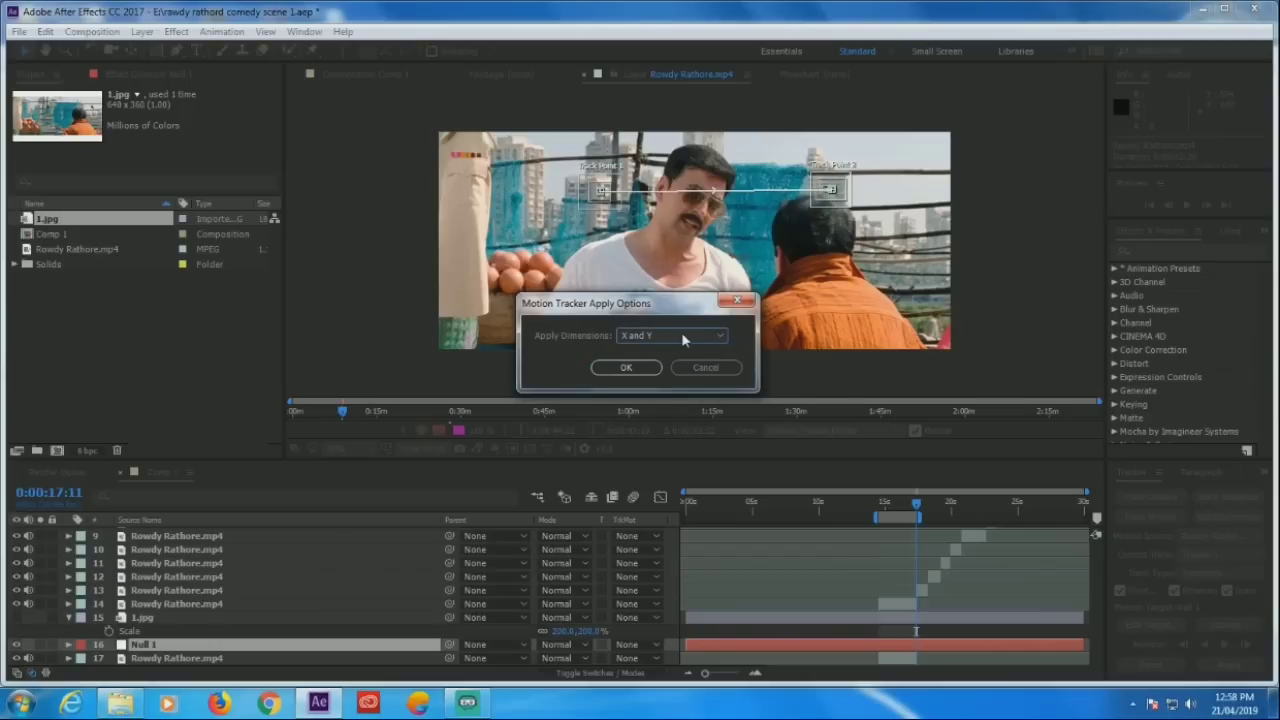
left_click(628, 368)
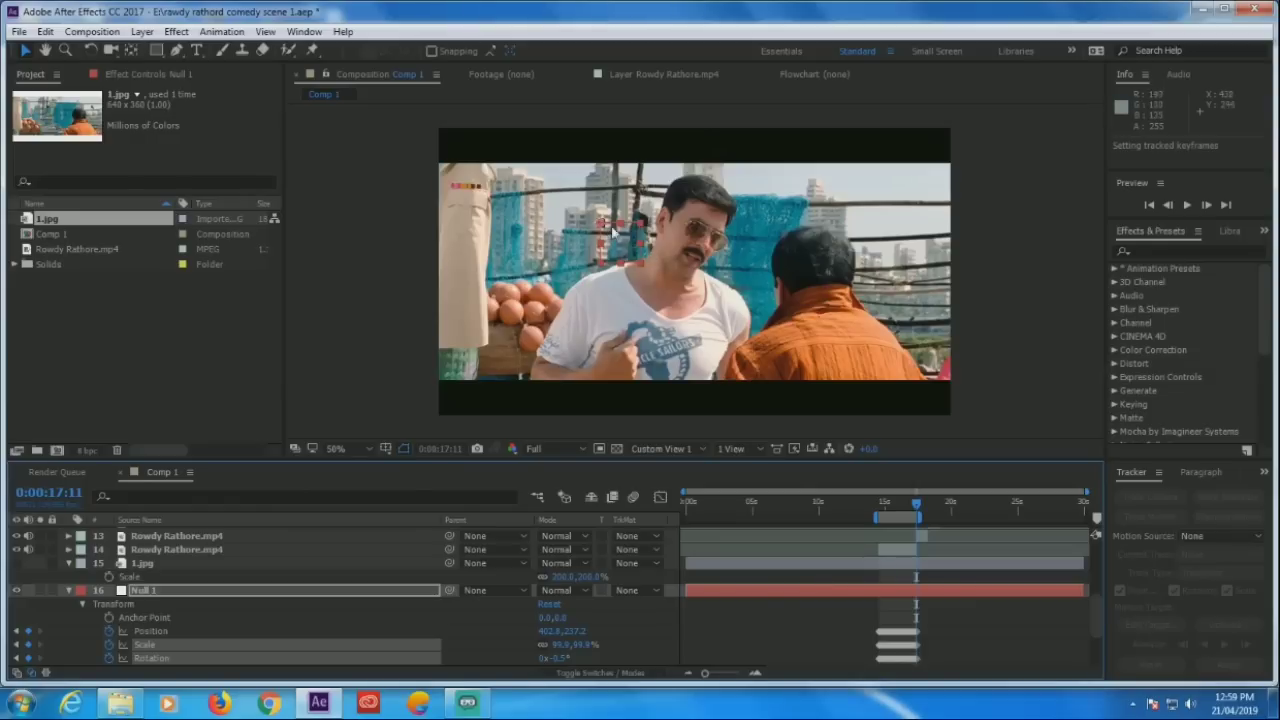
left_click_drag(918, 510, 903, 512)
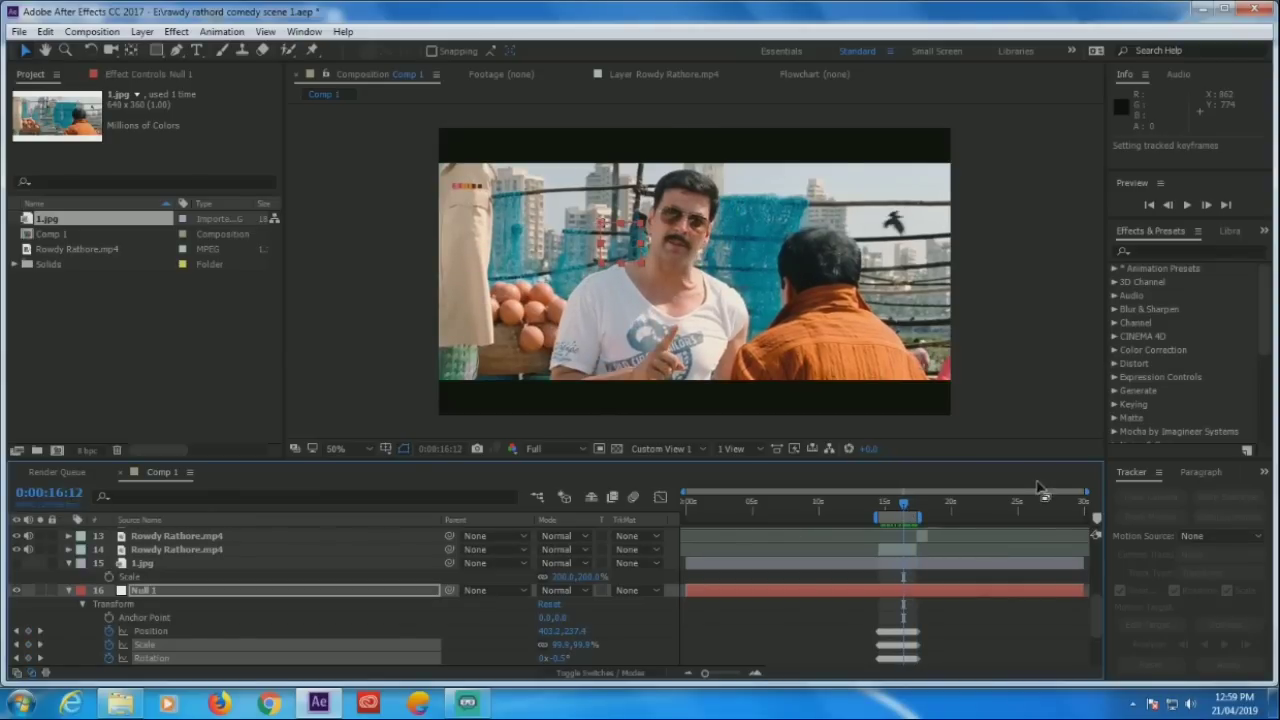
left_click(68, 590)
left_click(68, 563)
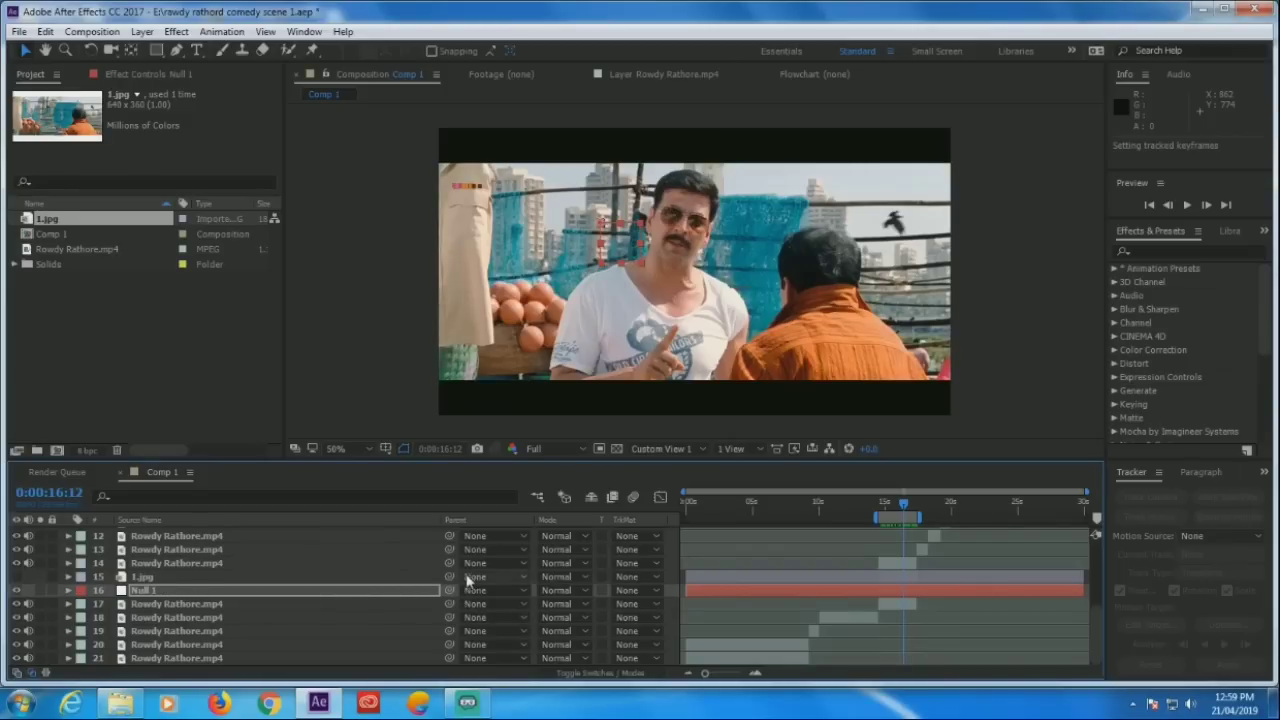
Parent layer 15, 1.jpg, to 16. Null 1 and turn its visibility back on
left_click(45, 674)
left_click(45, 674)
left_click(659, 580)
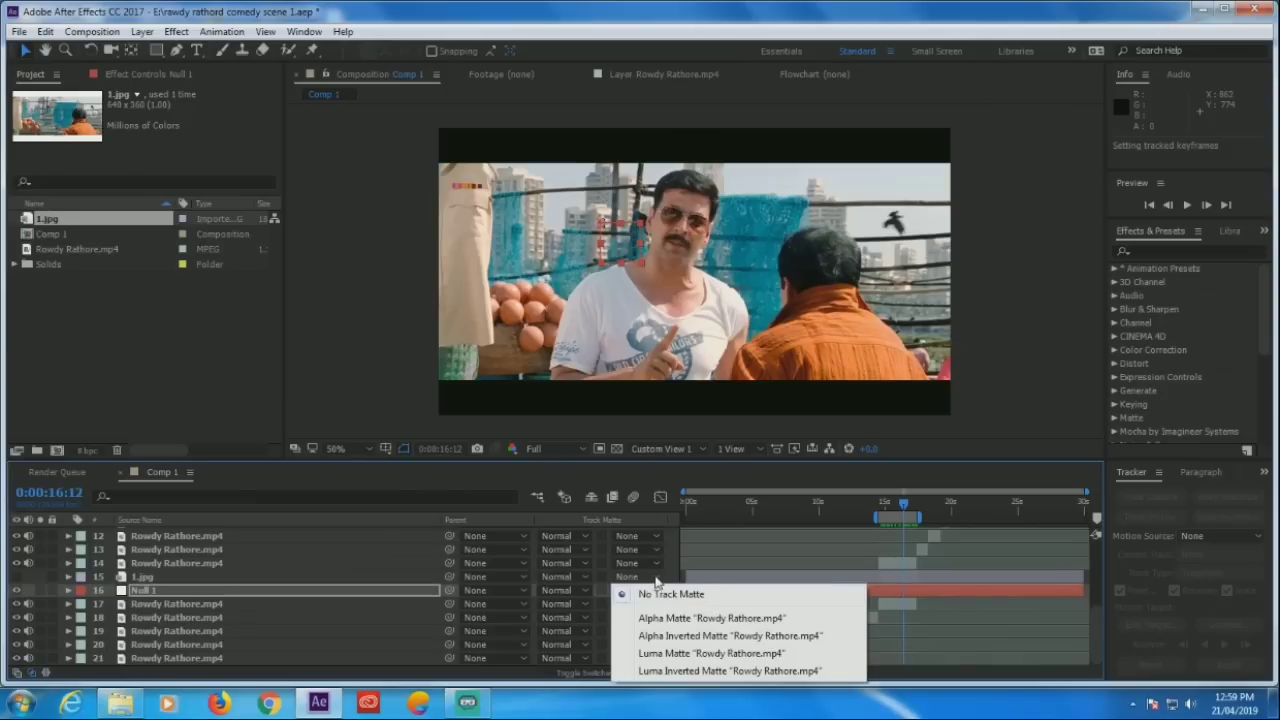
left_click(523, 577)
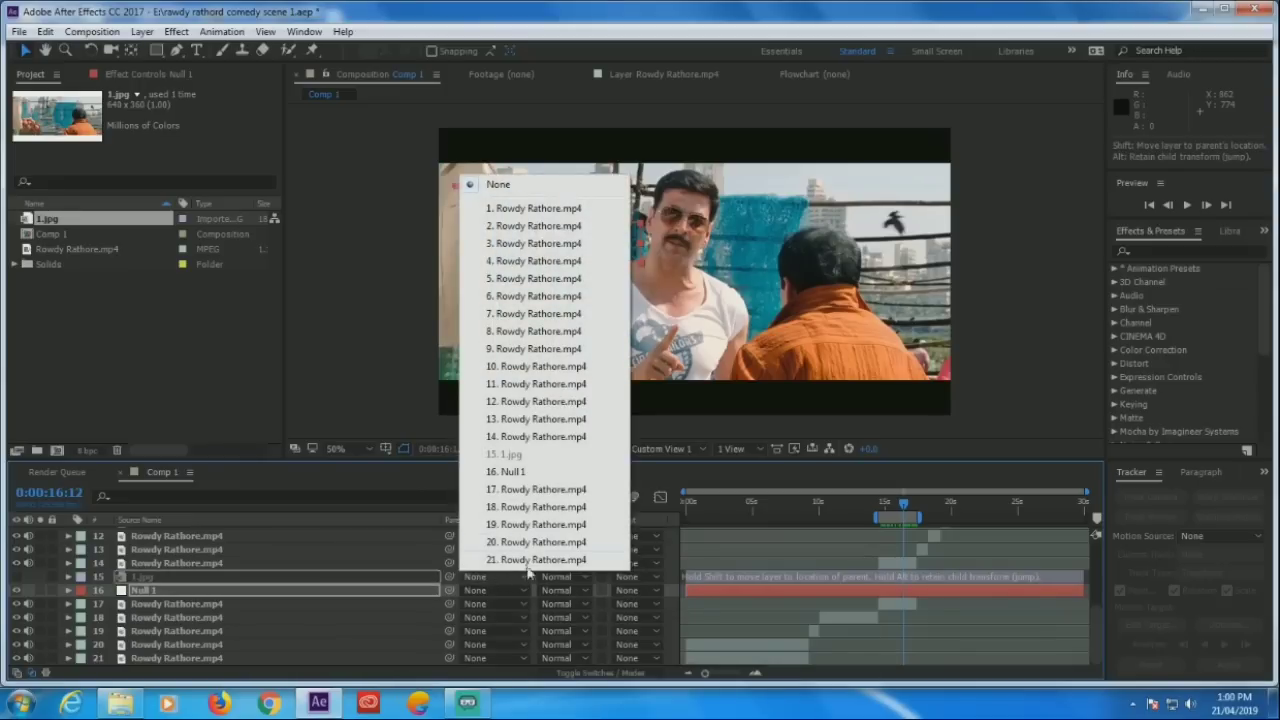
left_click(512, 471)
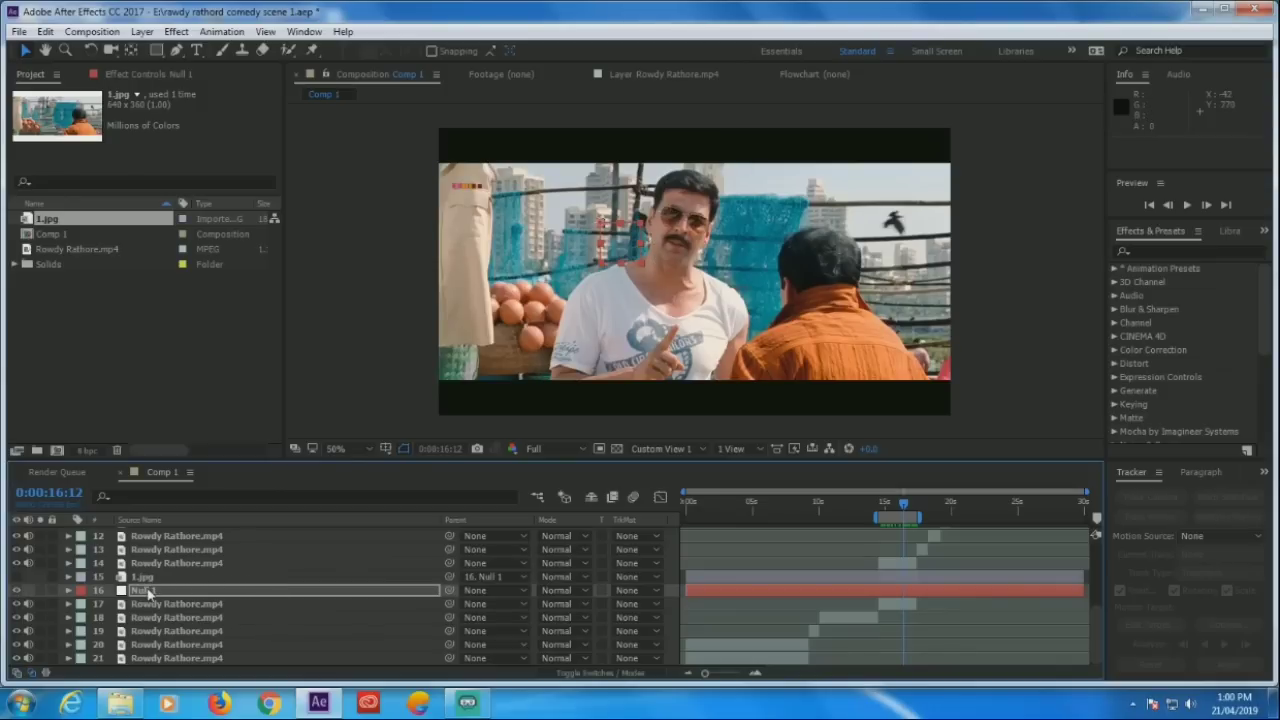
left_click(16, 579)
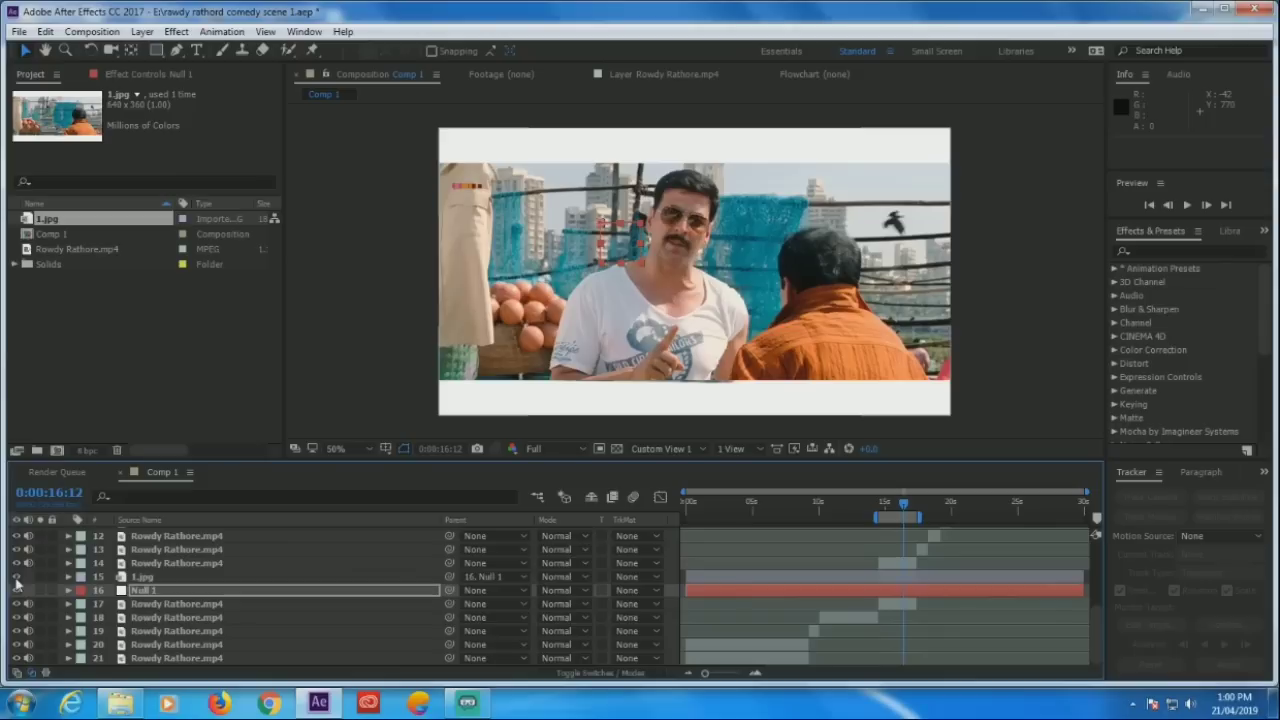
left_click(898, 566)
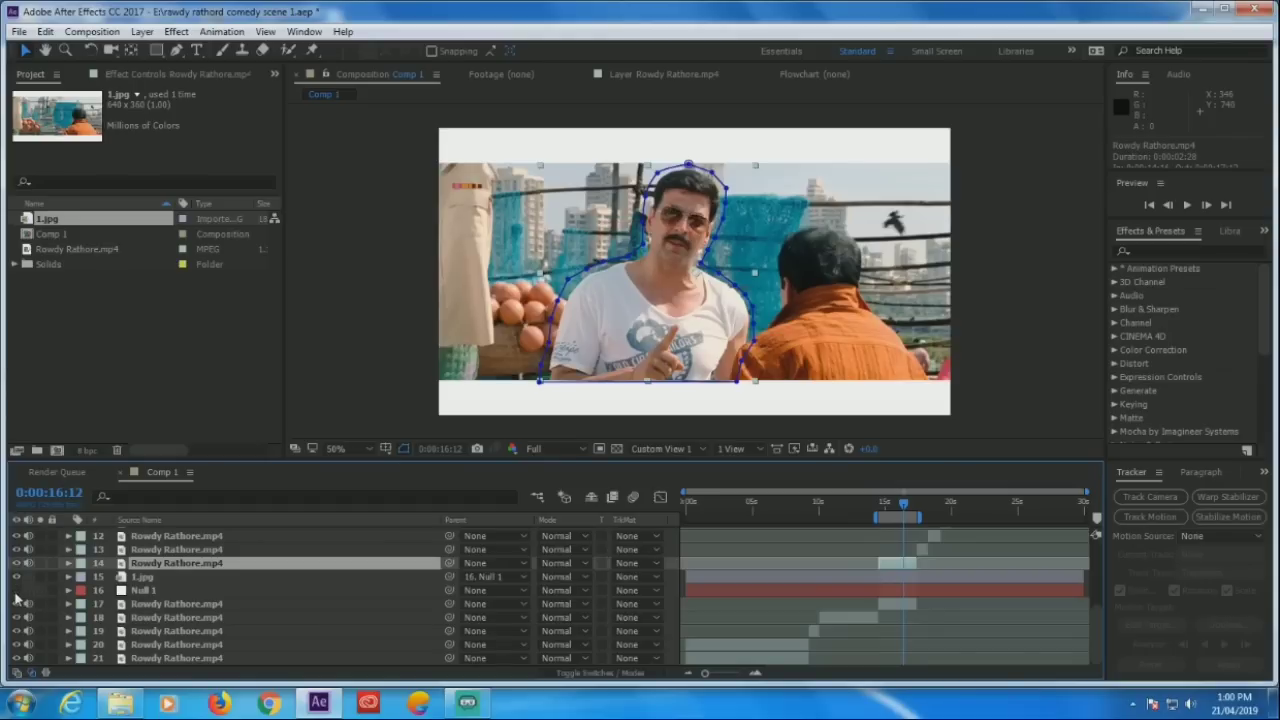
Switch layer 14's Mask 1 from Add to Subtract, erasing the man in white
left_click(145, 606)
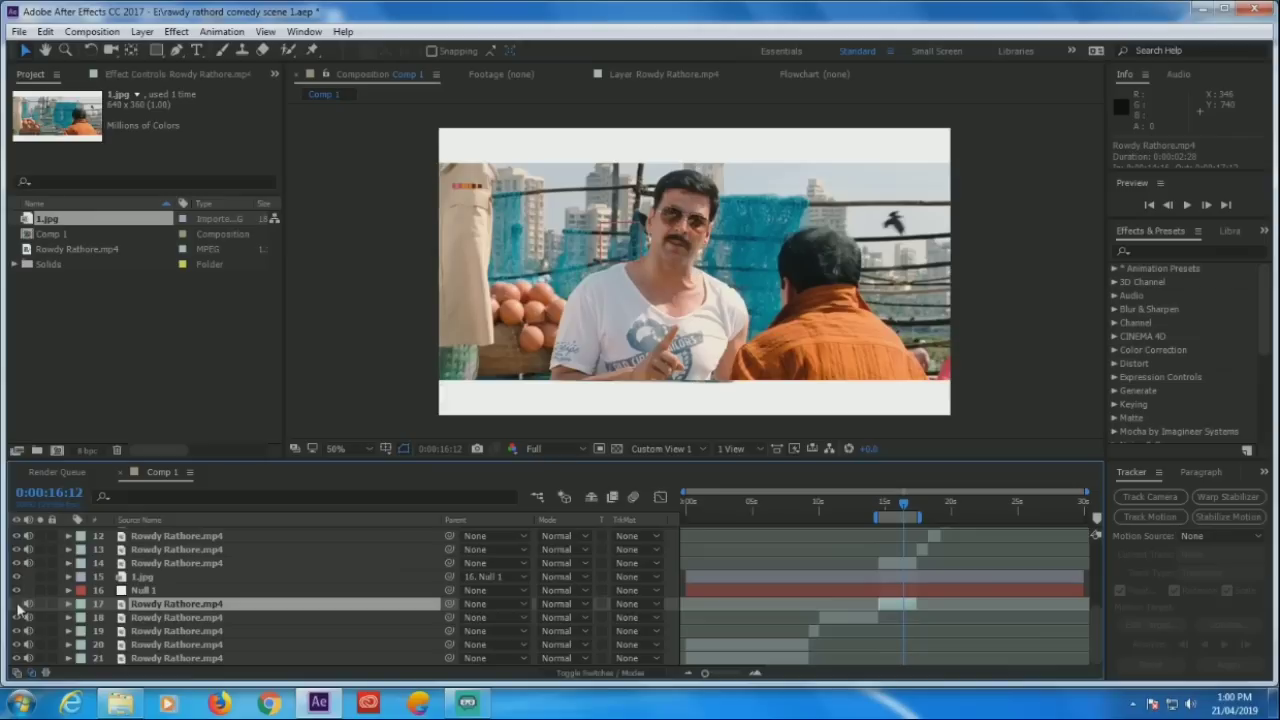
left_click(152, 564)
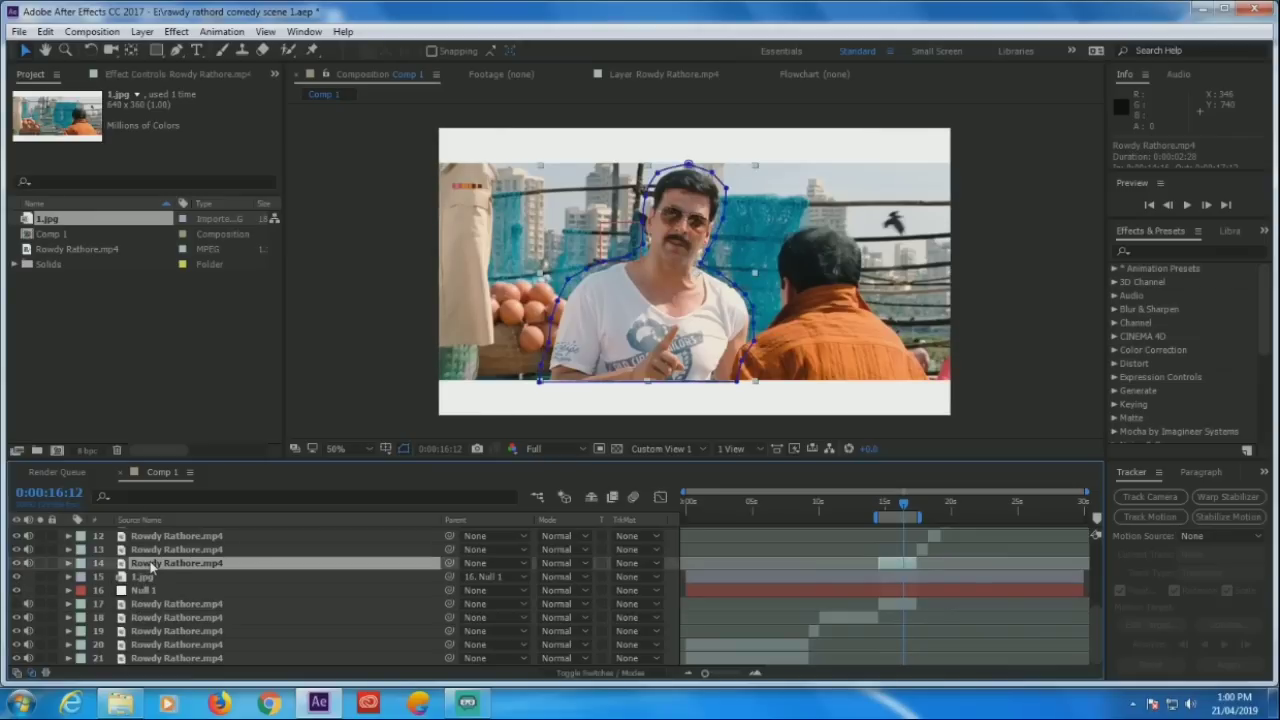
key("m")
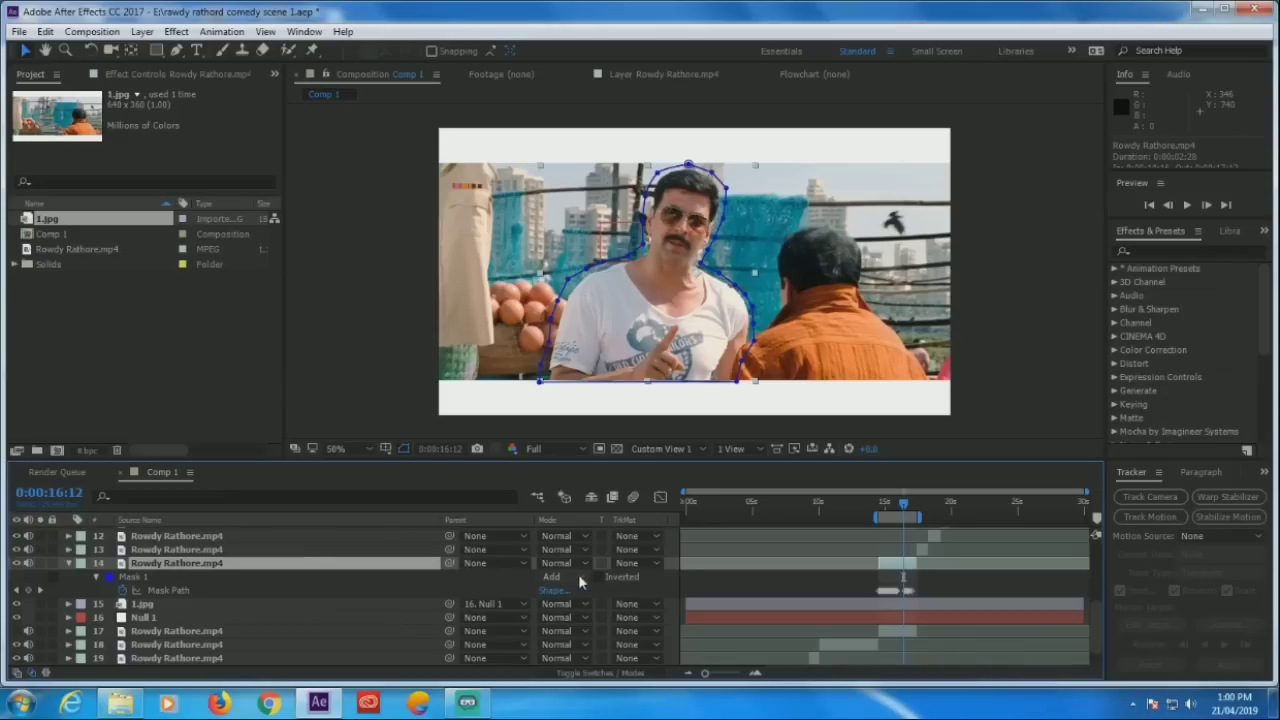
left_click(578, 574)
left_click(584, 490)
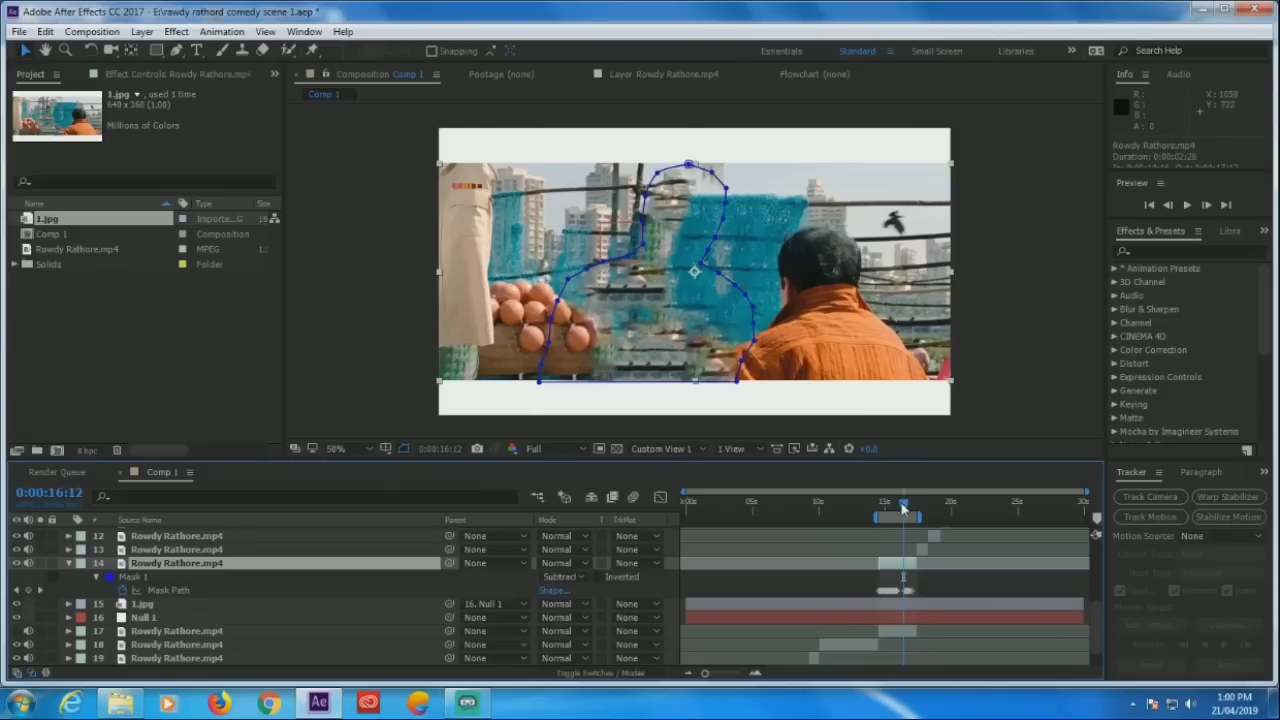
left_click_drag(902, 509, 877, 526)
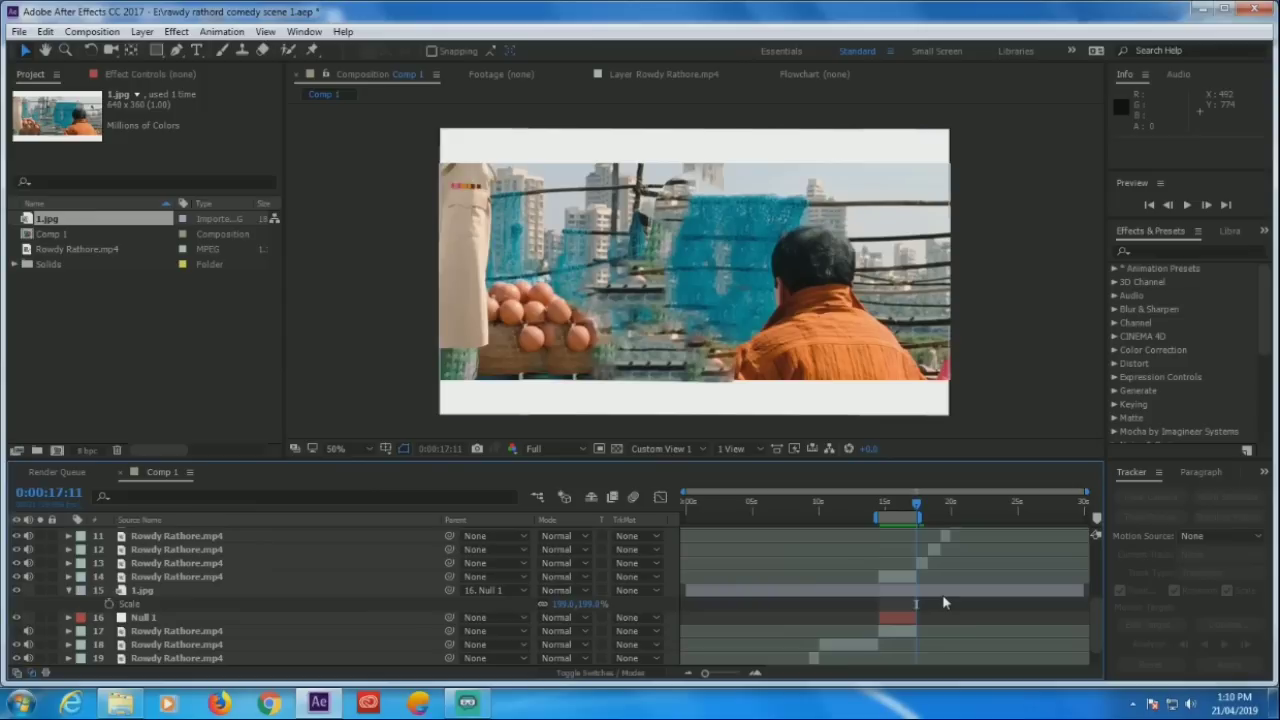
left_click_drag(916, 511, 897, 516)
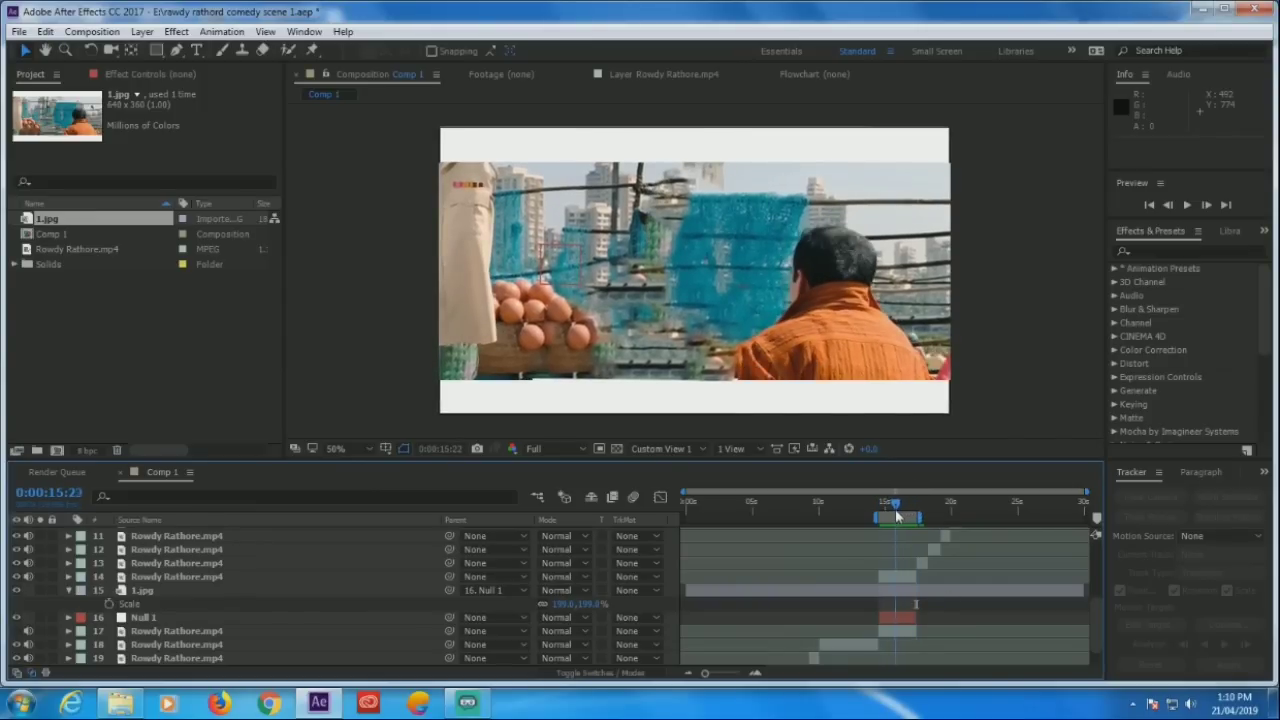
left_click_drag(897, 516, 912, 516)
left_click(951, 593)
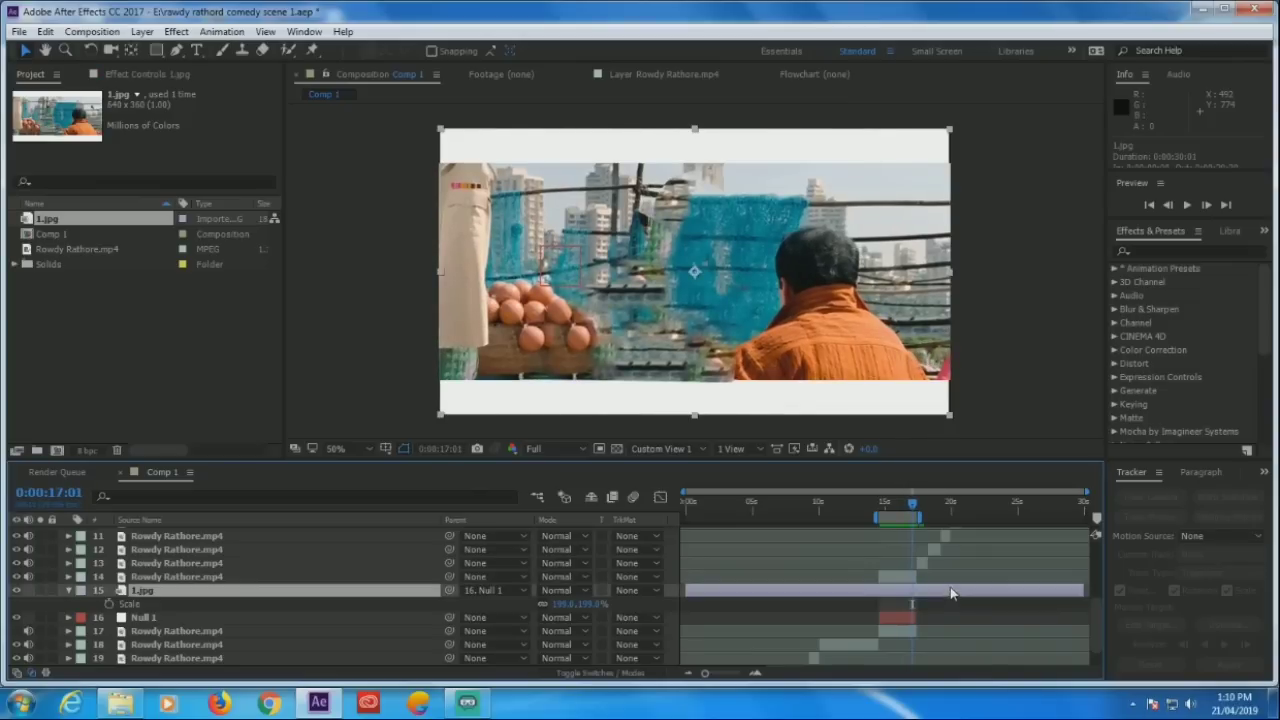
left_click_drag(912, 510, 917, 511)
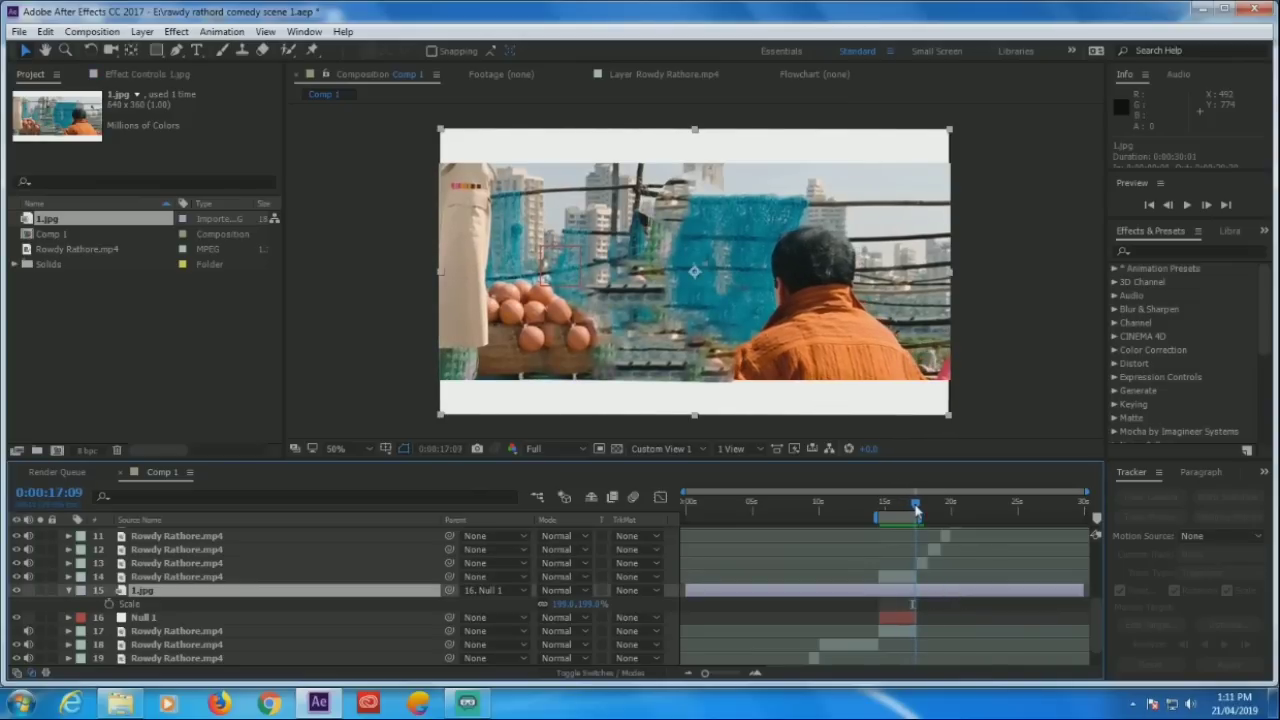
left_click(1206, 204)
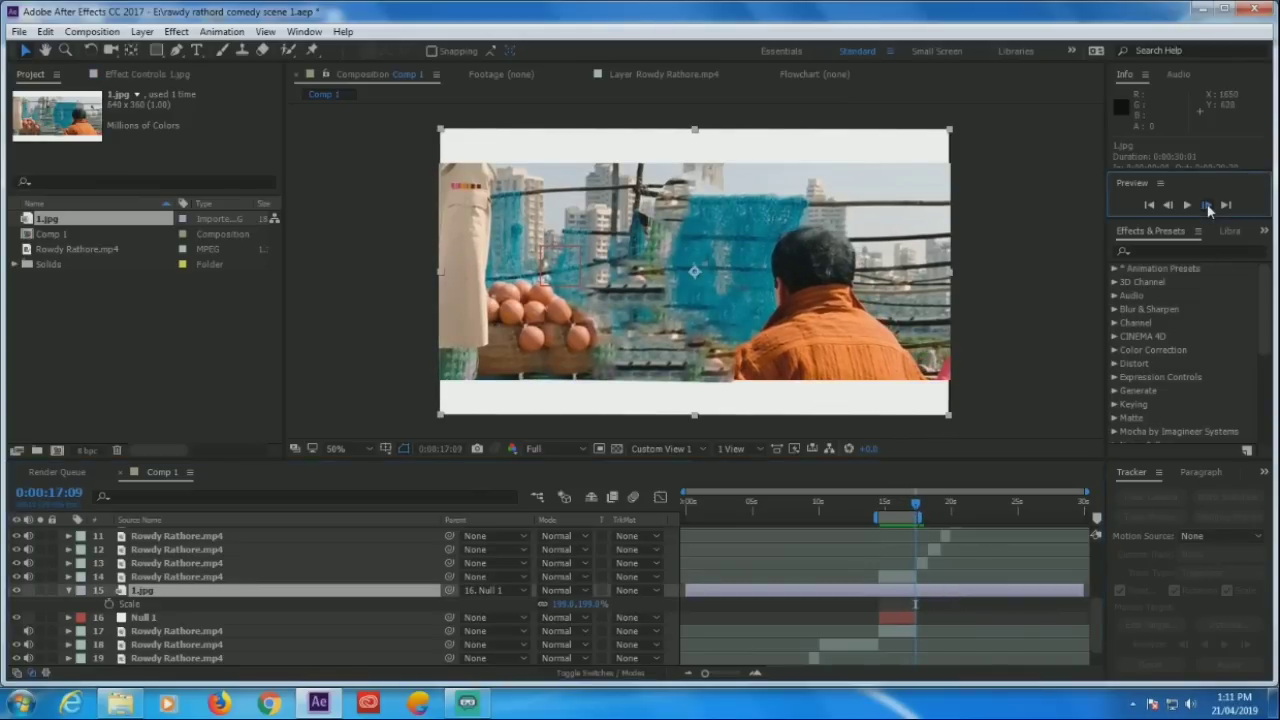
left_click(1207, 205)
left_click(1207, 205)
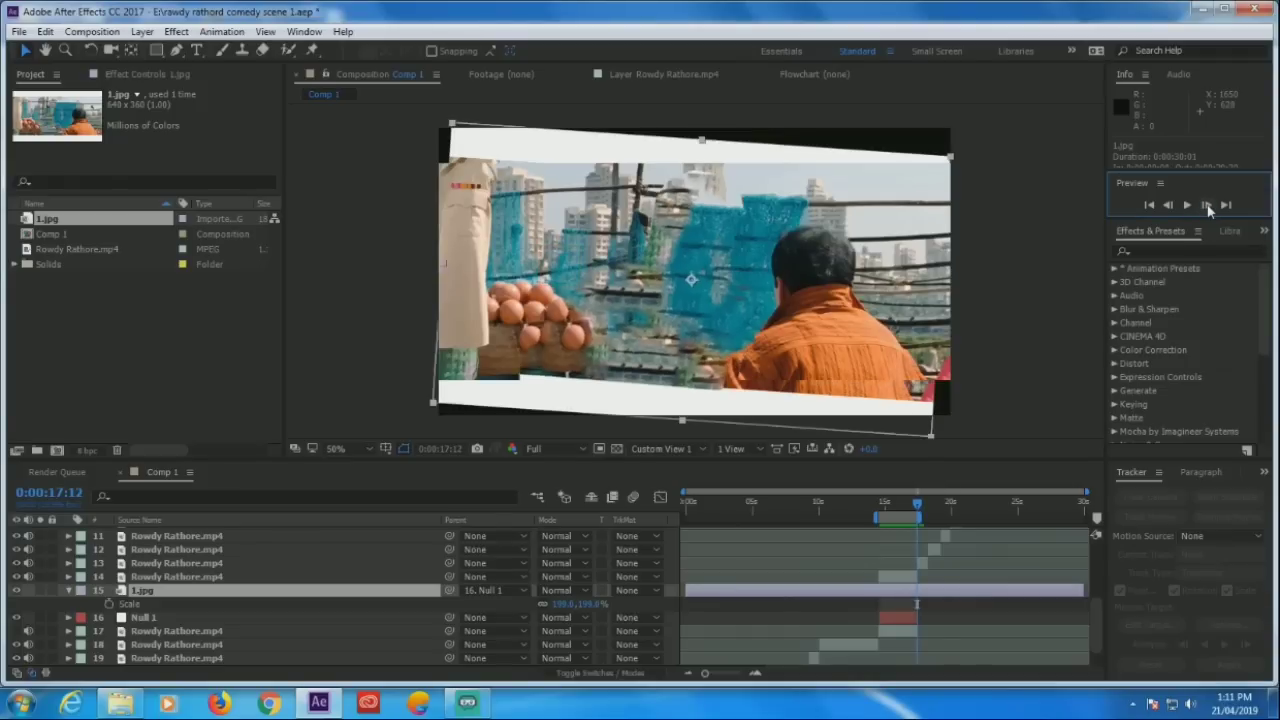
left_click(1182, 206)
left_click_drag(880, 510, 893, 516)
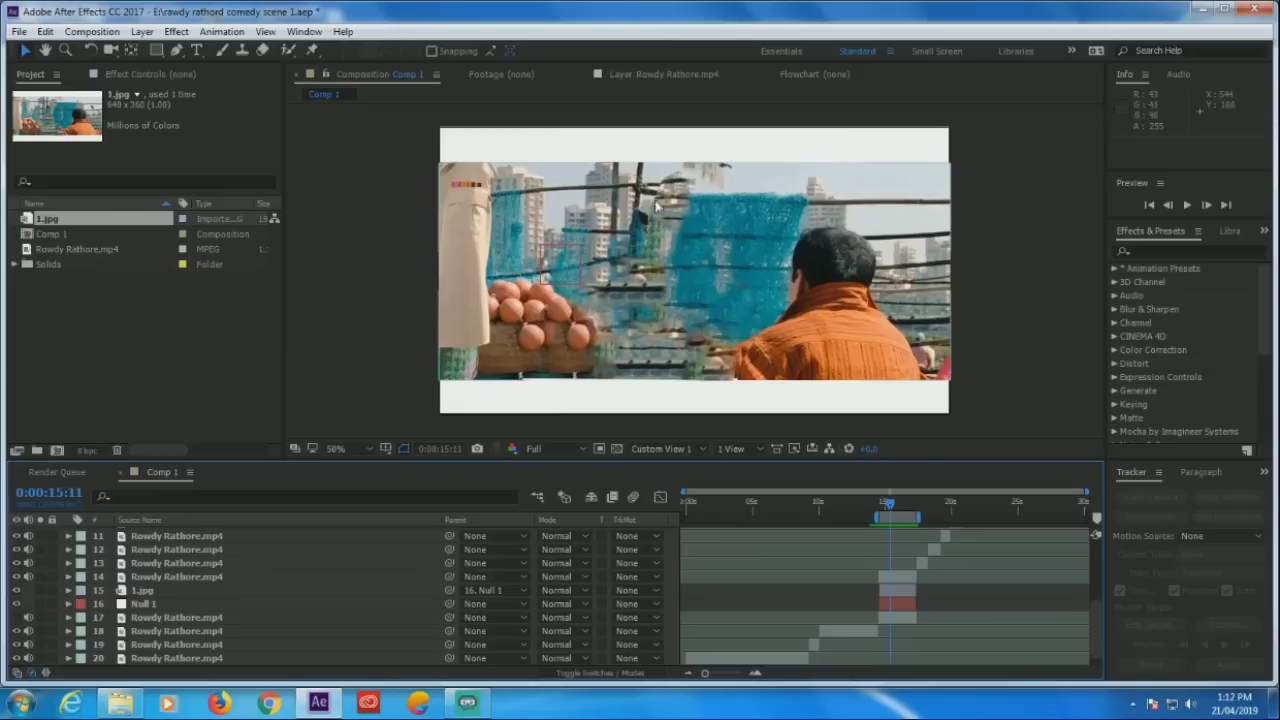
left_click(891, 579)
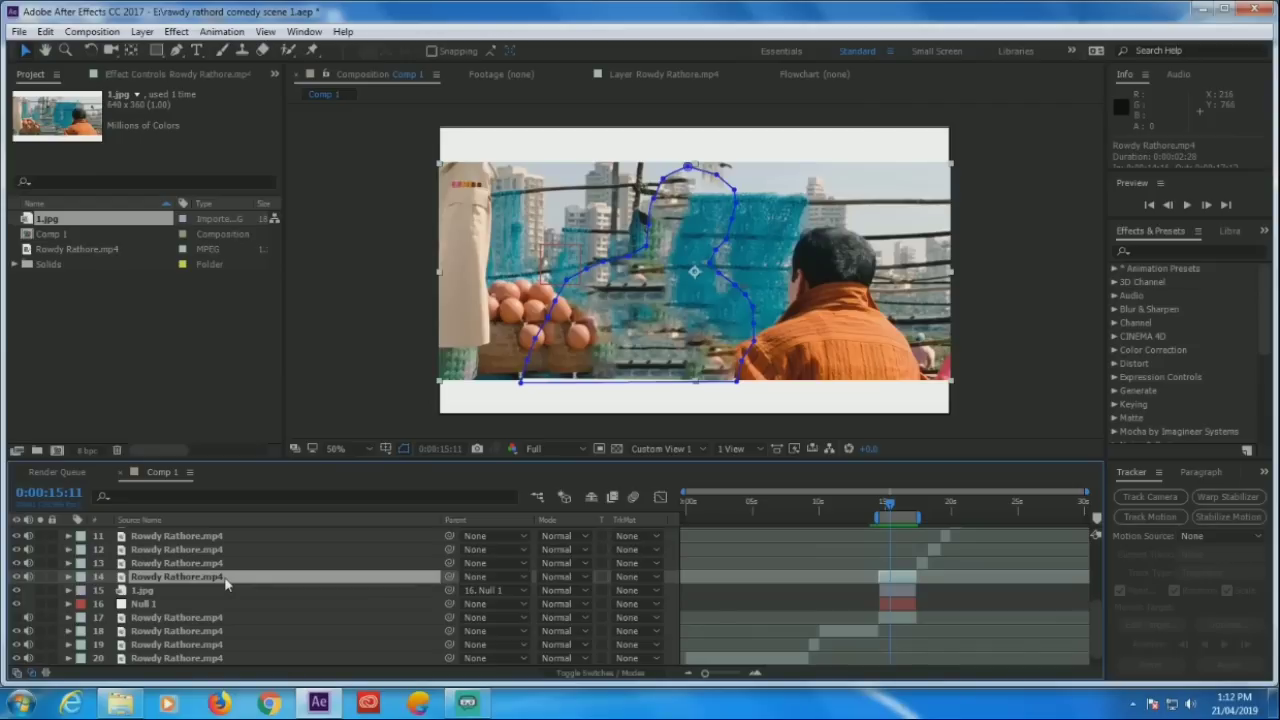
Raise layer 14's Mask Feather to 10 pixels
key("m")
key("m")
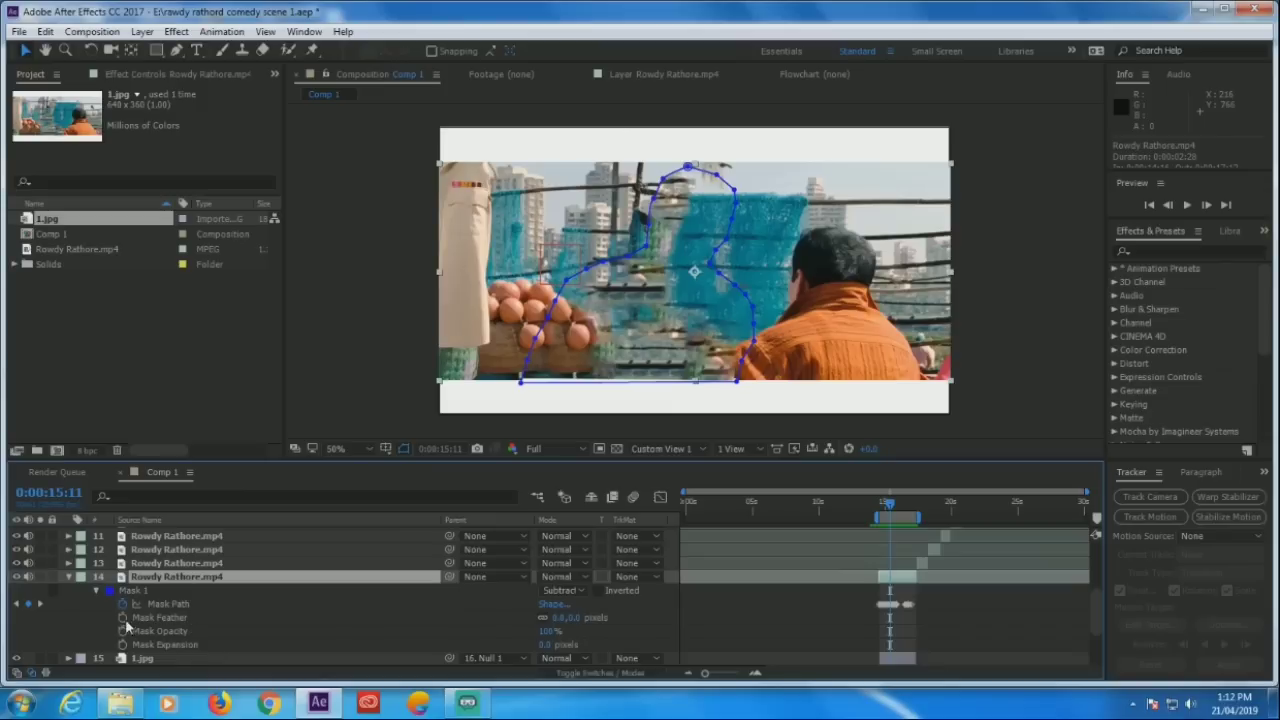
left_click(575, 617)
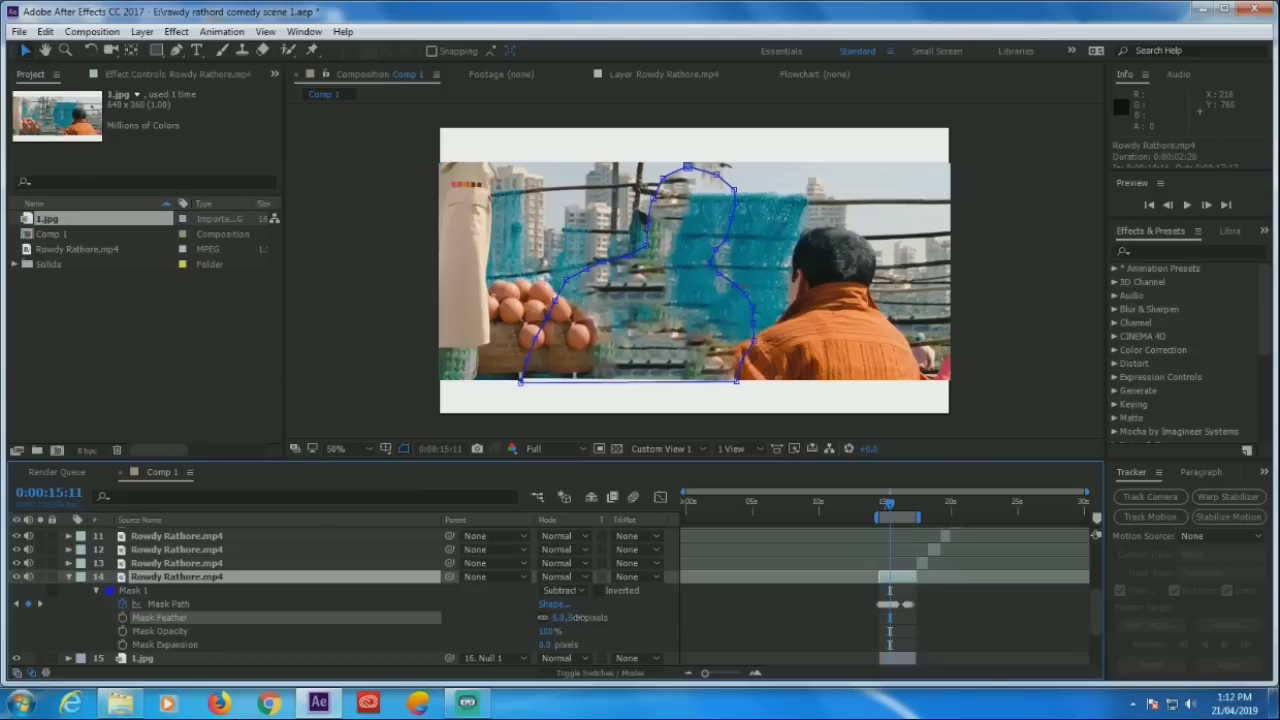
key("Return")
left_click(181, 578)
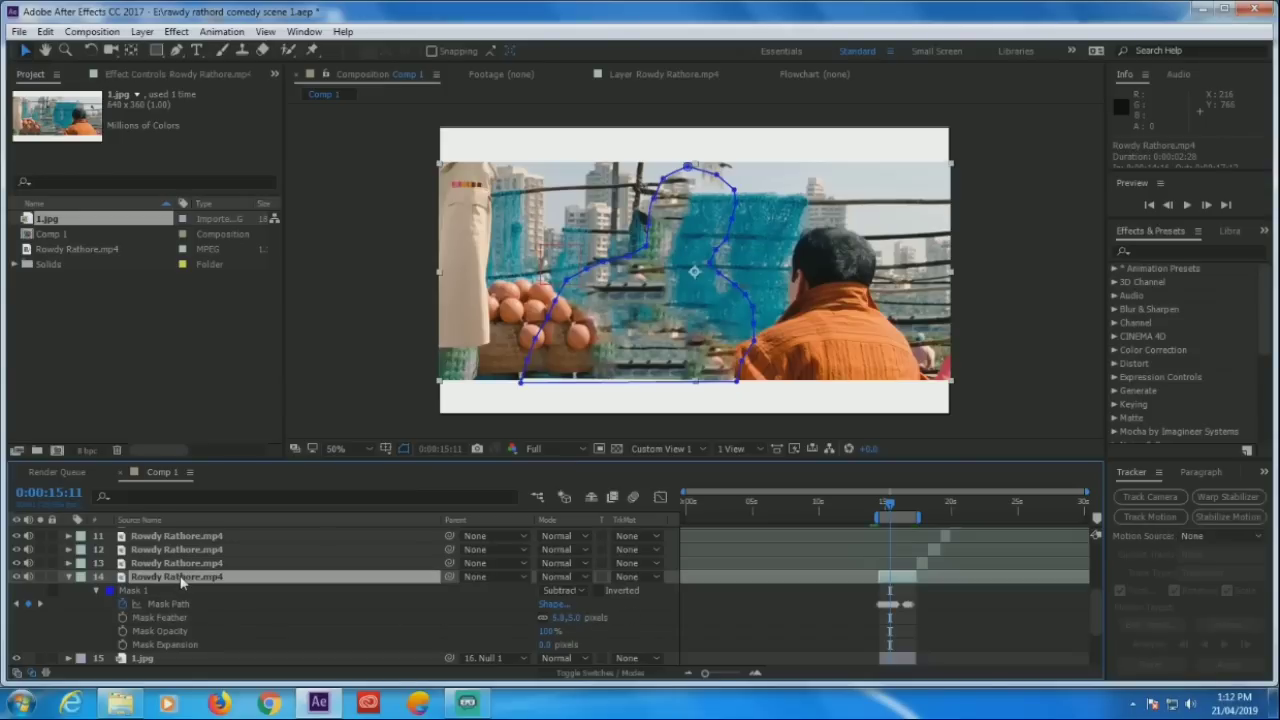
left_click(158, 563)
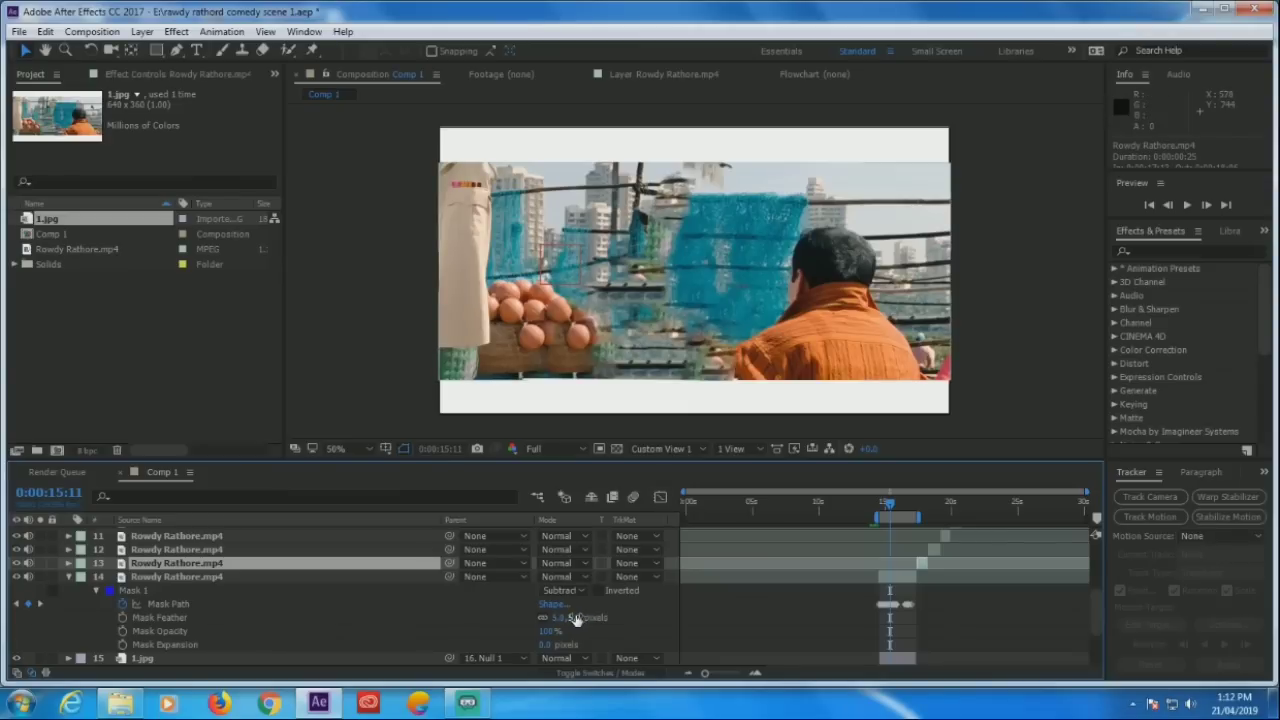
left_click_drag(569, 618, 577, 618)
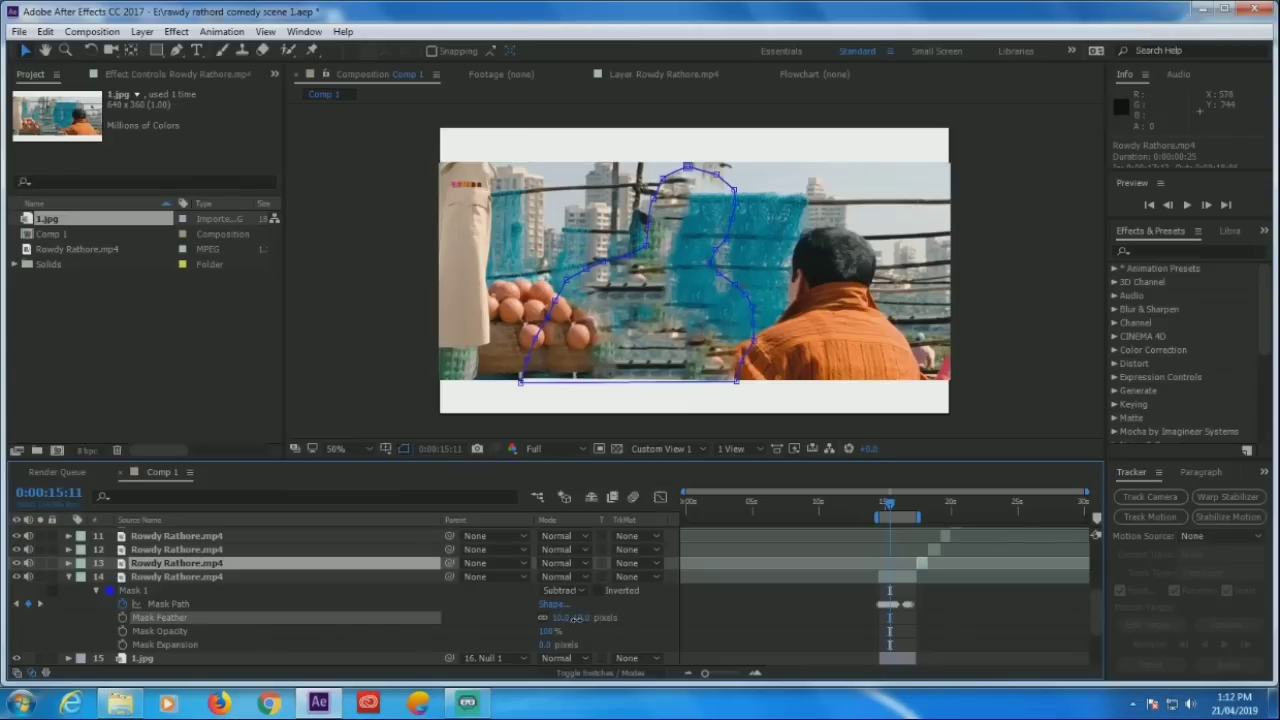
left_click(318, 577)
left_click(222, 563)
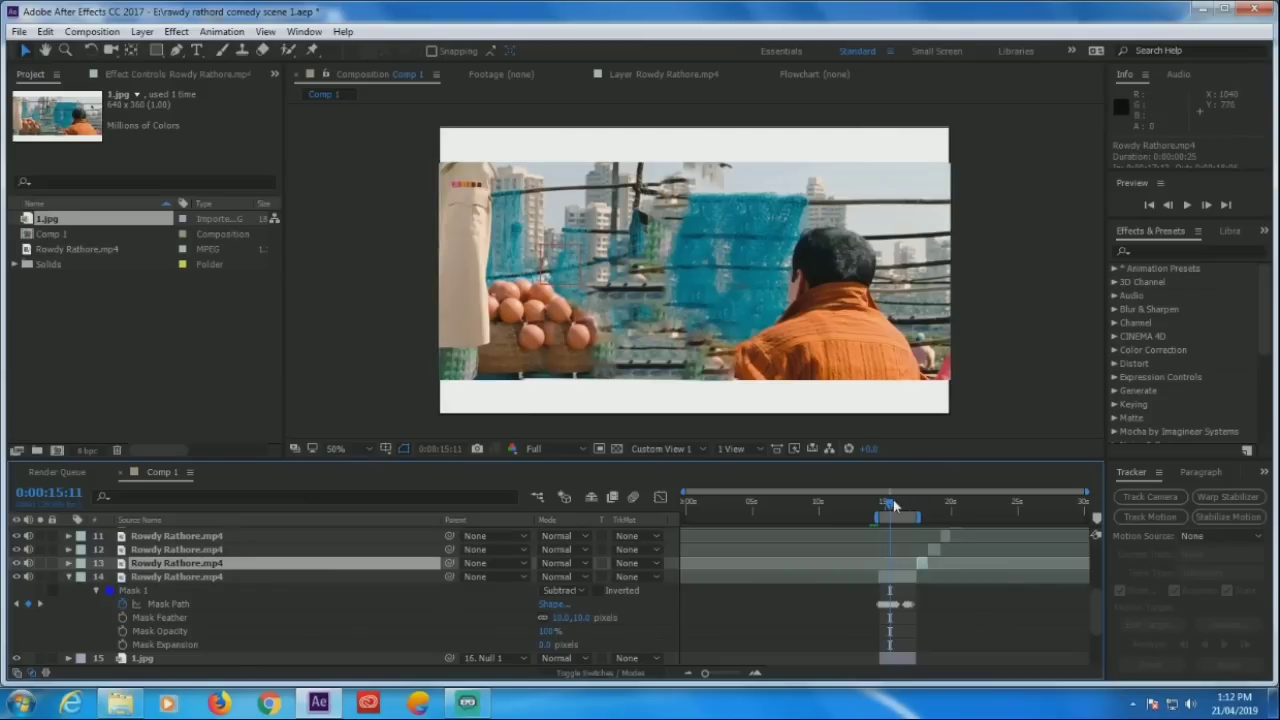
Collapse layer 14's mask properties at 0:00:15:16 and bring up Windows Explorer
mouse_move(893, 511)
left_mouse_down()
mouse_move(887, 524)
mouse_move(904, 529)
mouse_move(877, 530)
left_mouse_up()
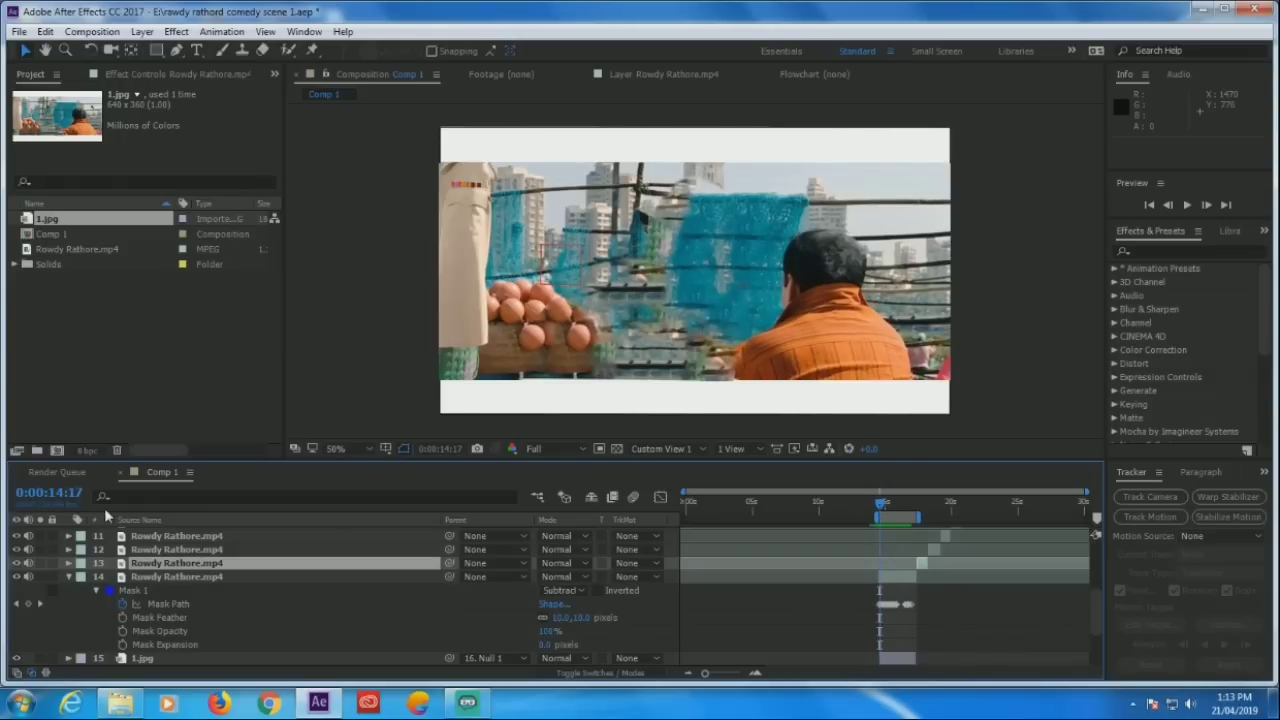
left_click(68, 577)
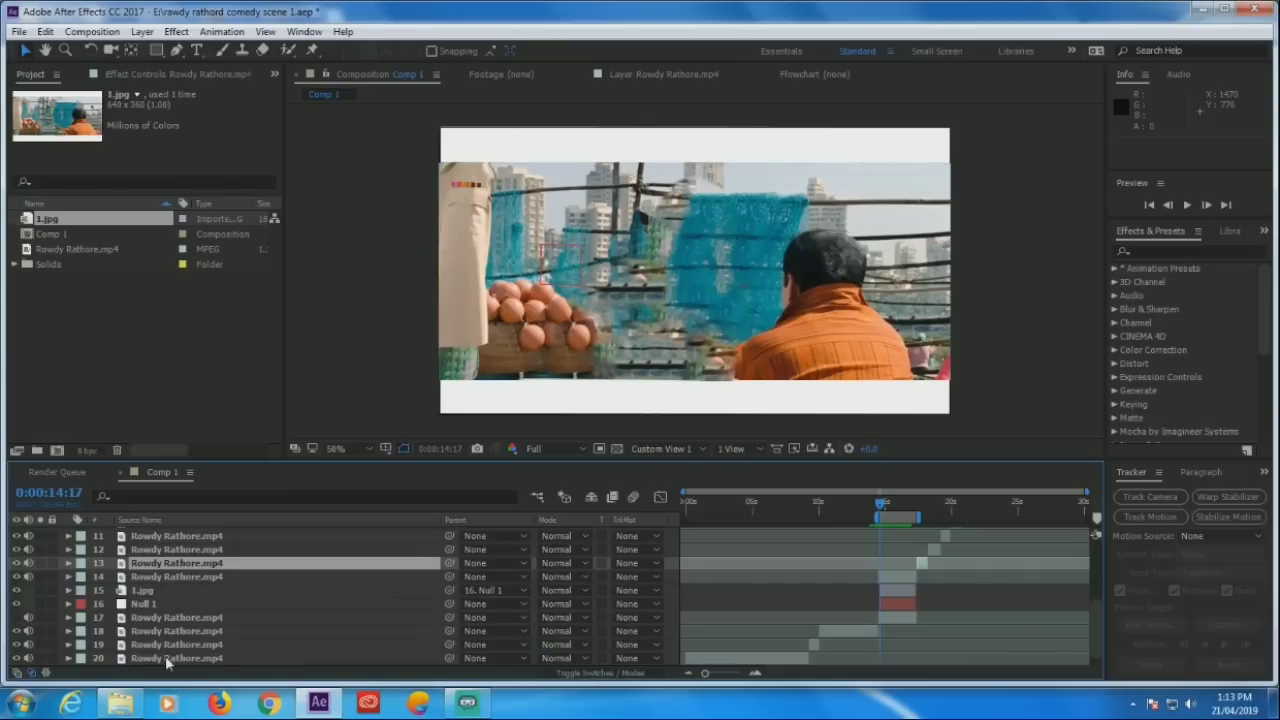
left_click(120, 703)
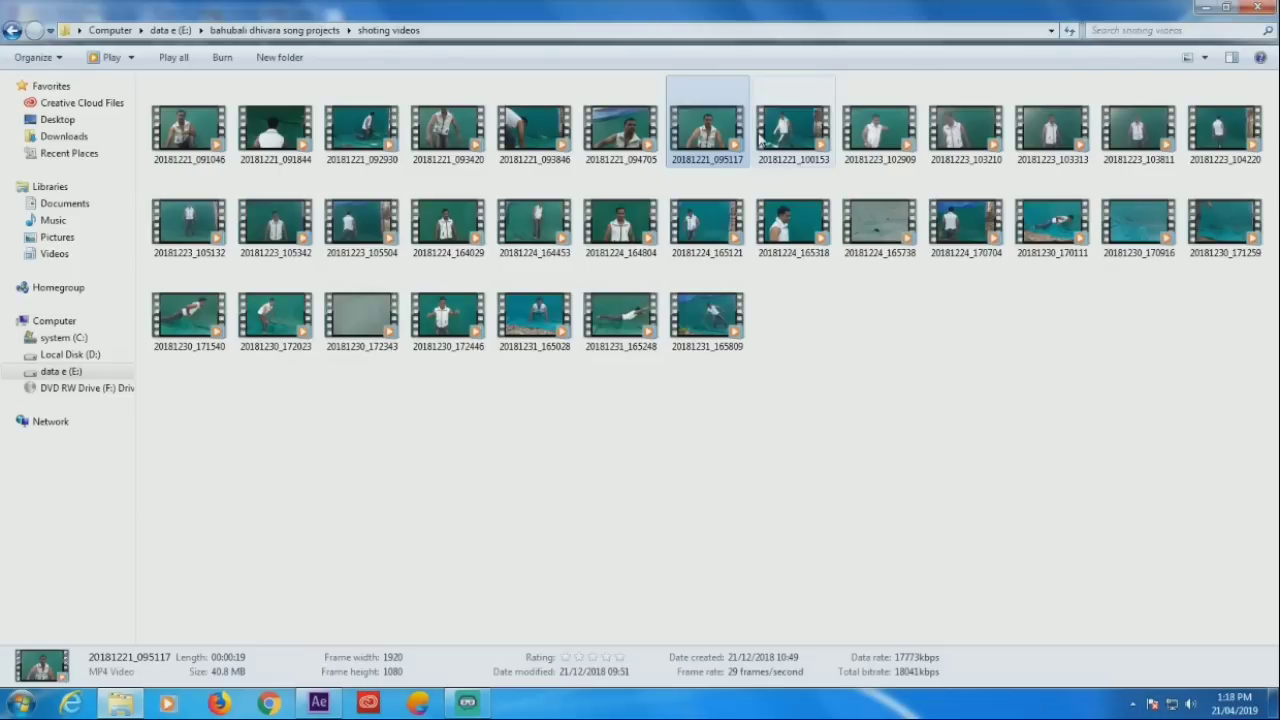
Drag 20181221_095117 from the shoting videos folder into the After Effects Project panel
mouse_move(710, 135)
left_mouse_down()
mouse_move(615, 418)
mouse_move(414, 526)
mouse_move(530, 420)
left_mouse_up()
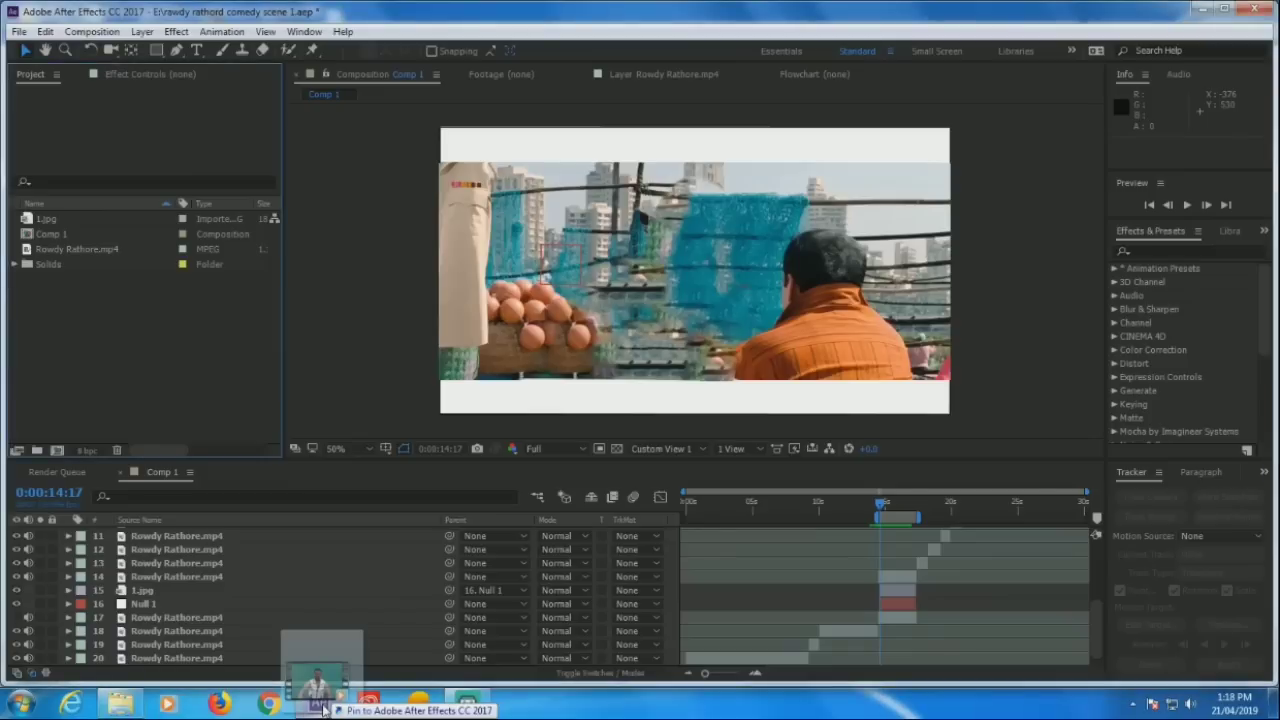
mouse_move(530, 420)
left_mouse_down()
mouse_move(275, 425)
mouse_move(60, 290)
left_mouse_up()
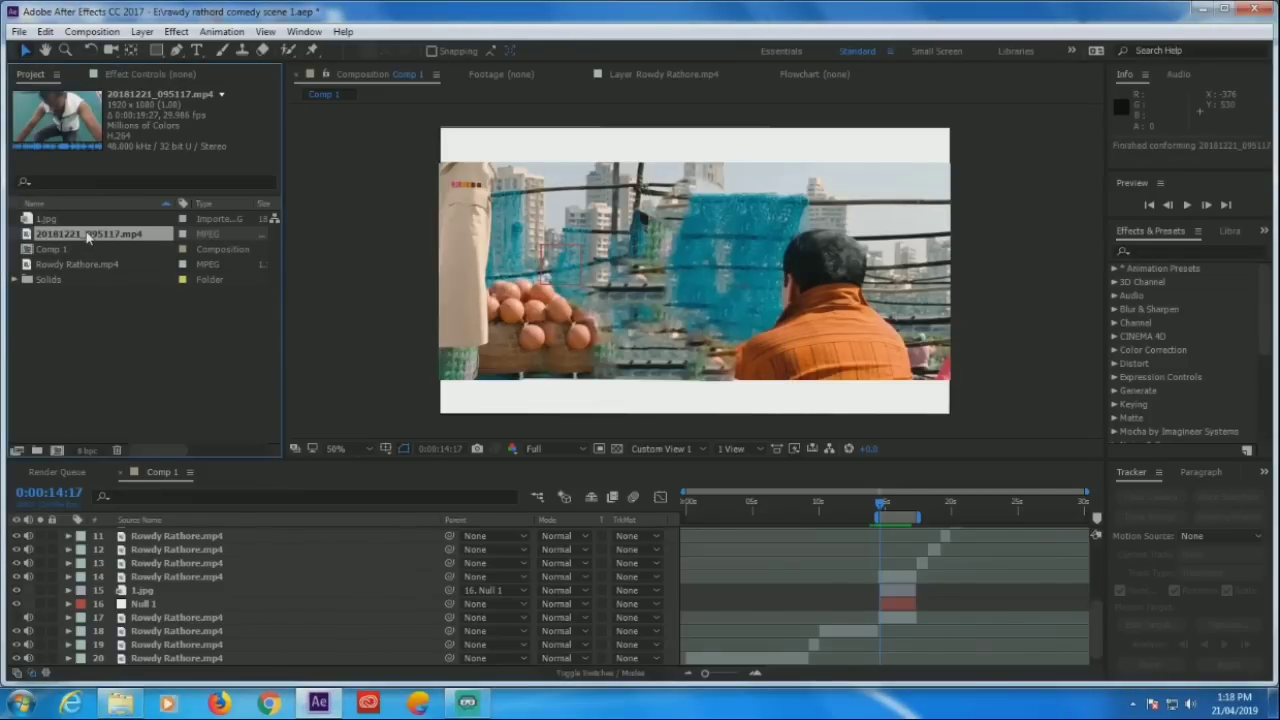
Add 20181221_095117.mp4 to Comp 1 as layer 14, starting around 9 seconds, scaled to 71%
mouse_move(88, 236)
left_mouse_down()
mouse_move(148, 668)
mouse_move(146, 598)
left_mouse_up()
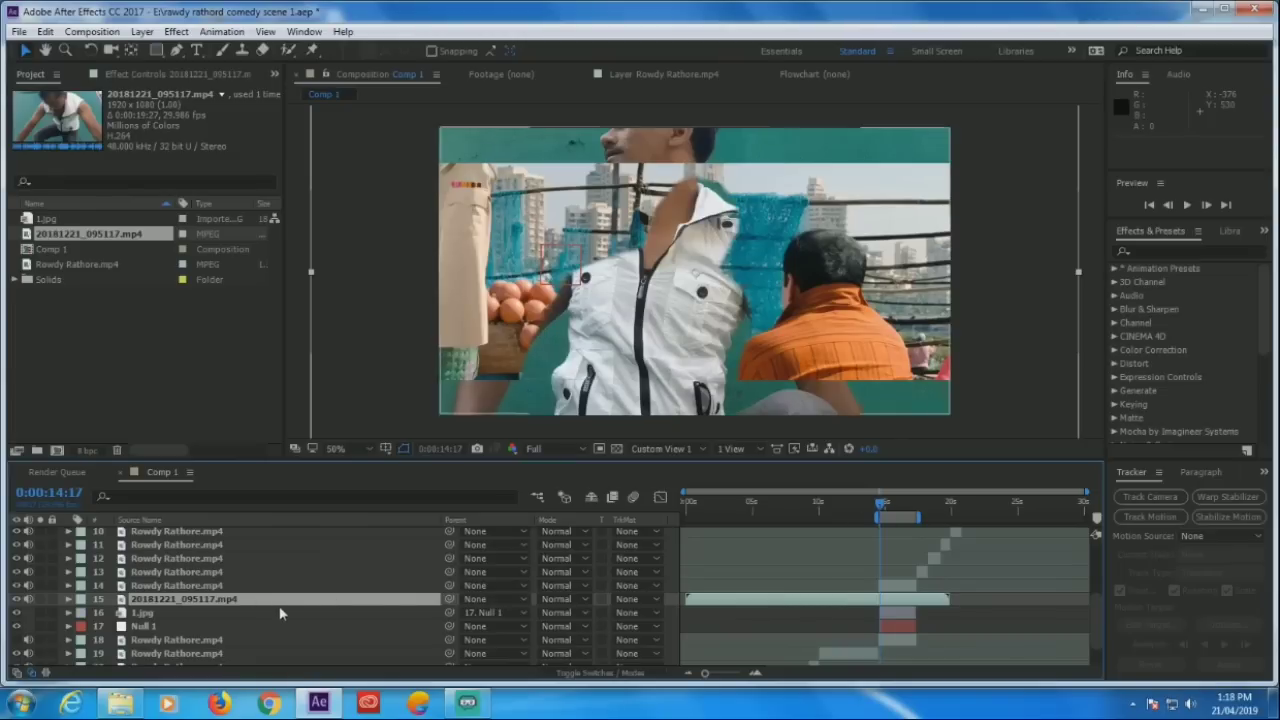
left_click_drag(250, 600, 250, 582)
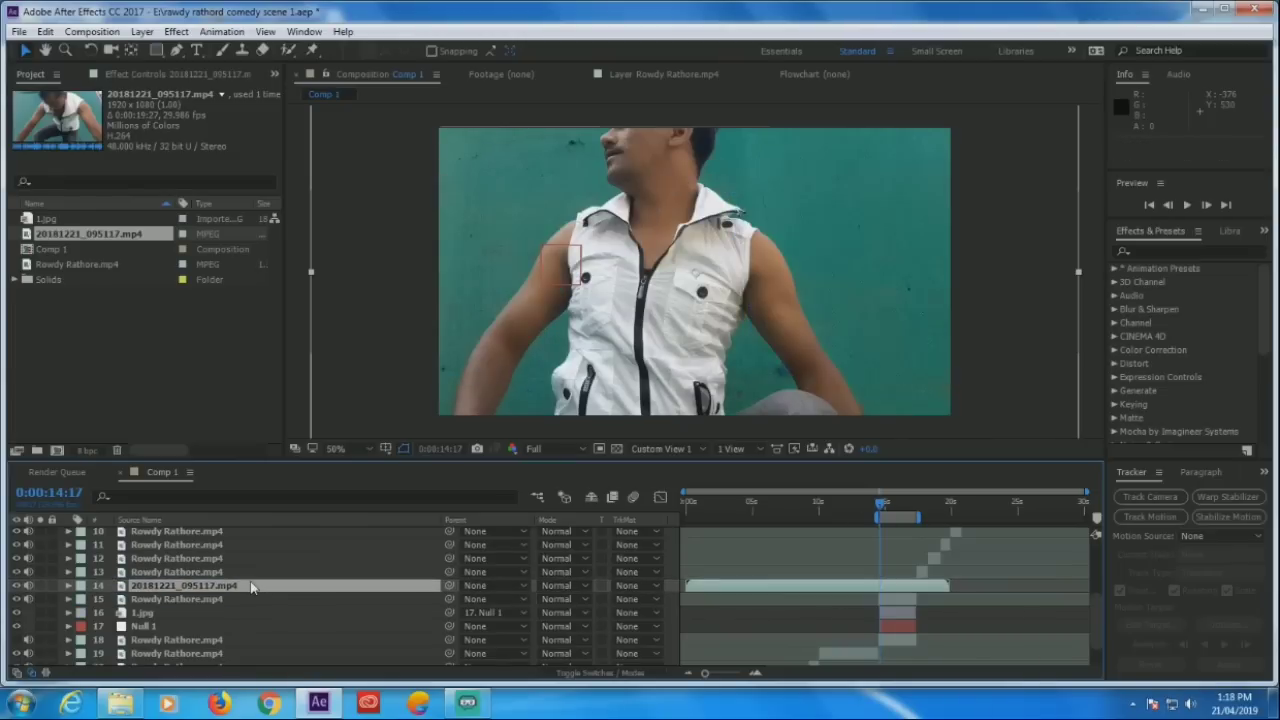
left_click_drag(771, 591, 906, 594)
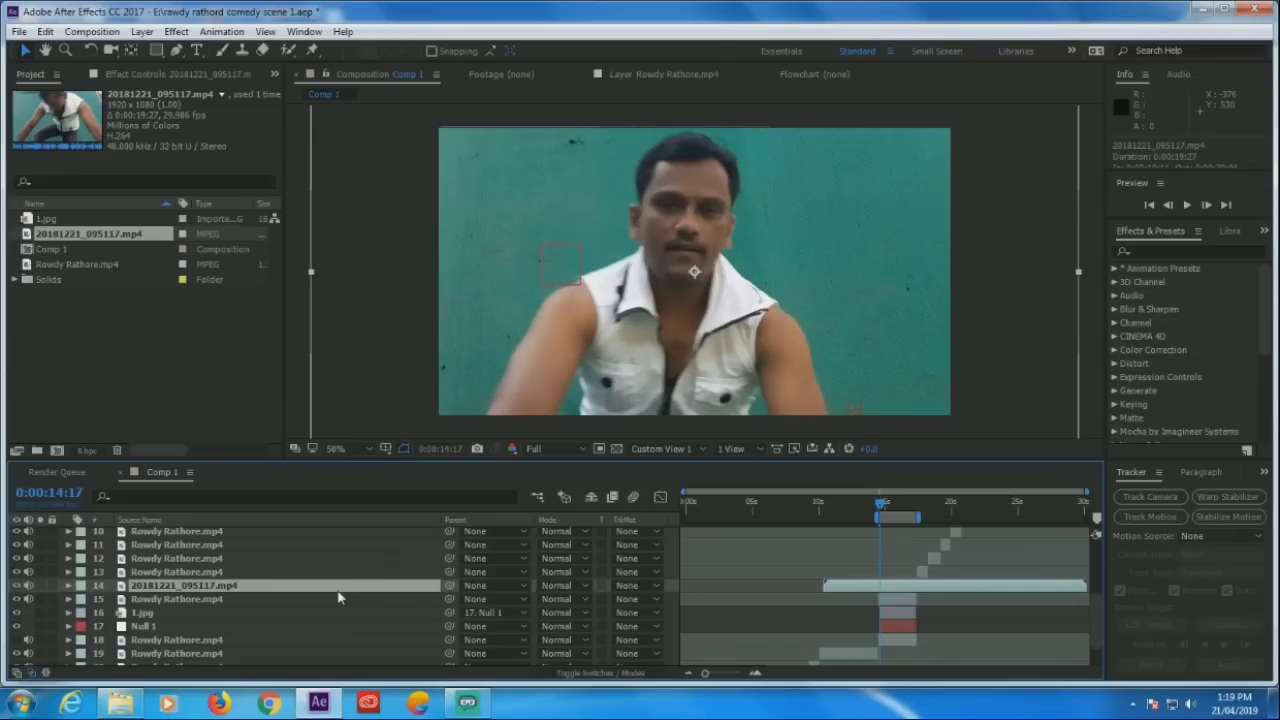
key("s")
mouse_move(590, 598)
left_mouse_down()
mouse_move(566, 603)
mouse_move(855, 594)
left_mouse_up()
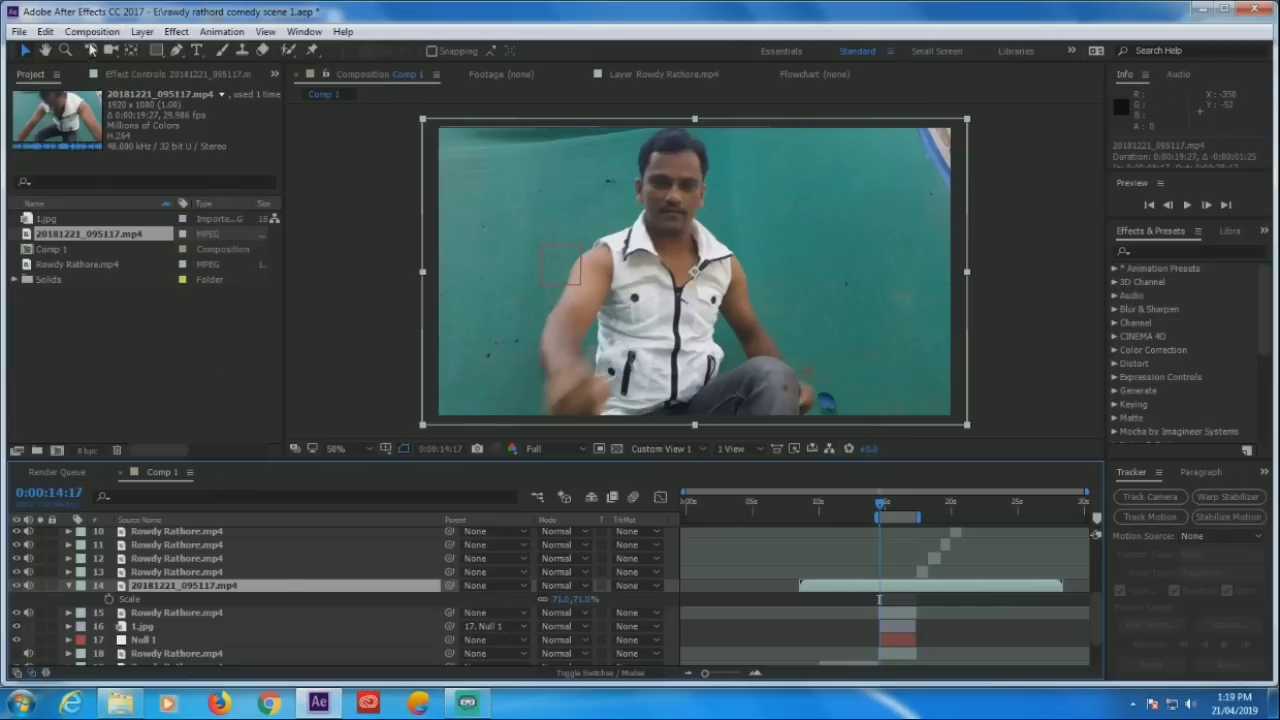
Apply Keylight (1.2) to the clip and sample the green backdrop as the Screen Colour
left_click(176, 31)
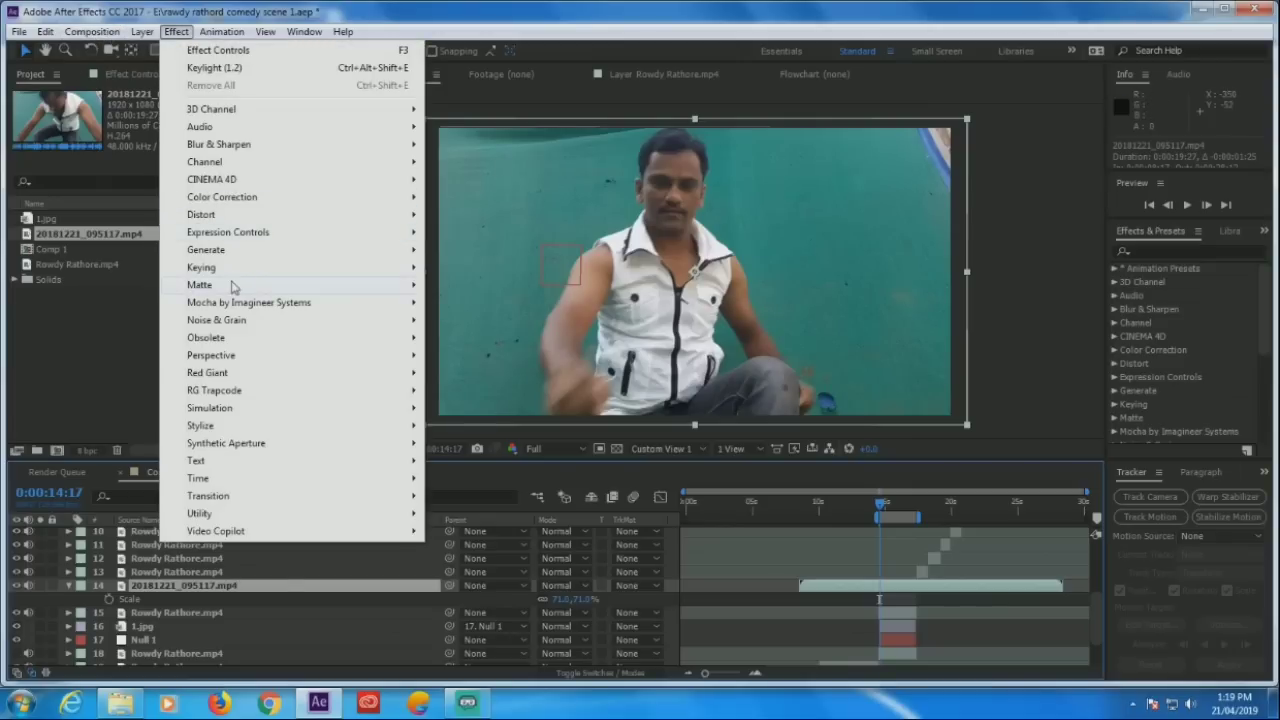
mouse_move(224, 277)
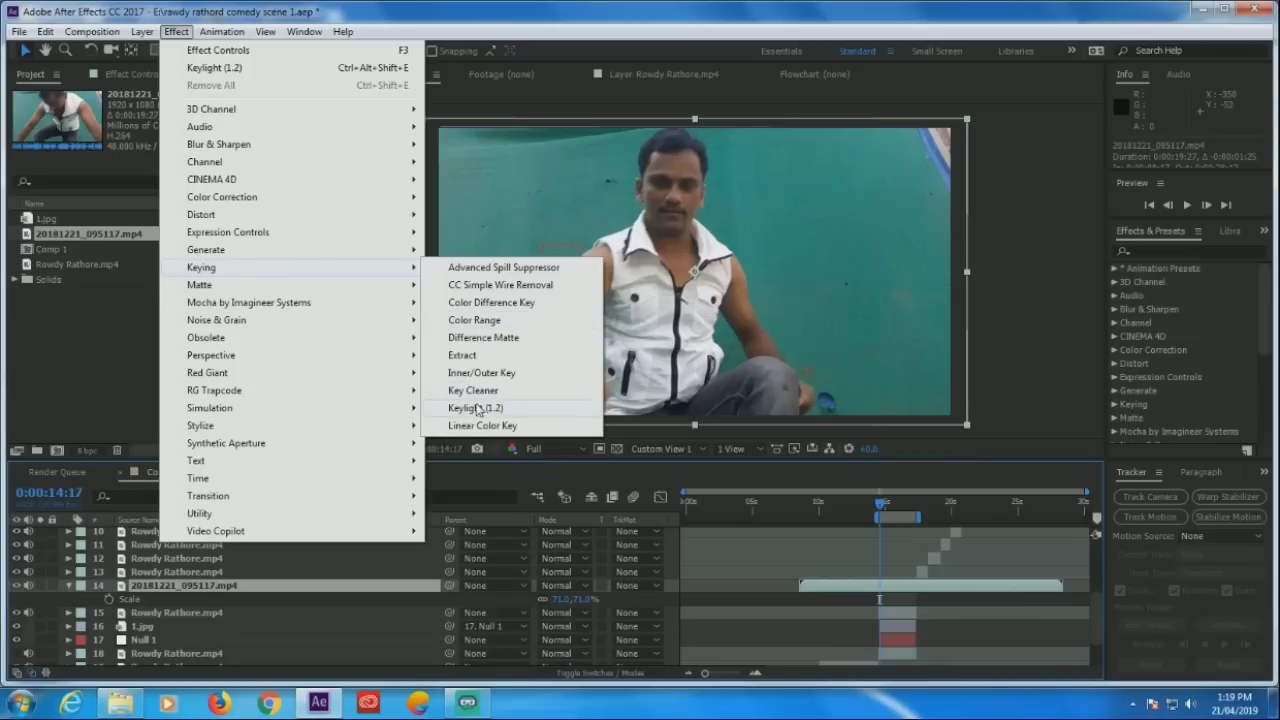
left_click(471, 410)
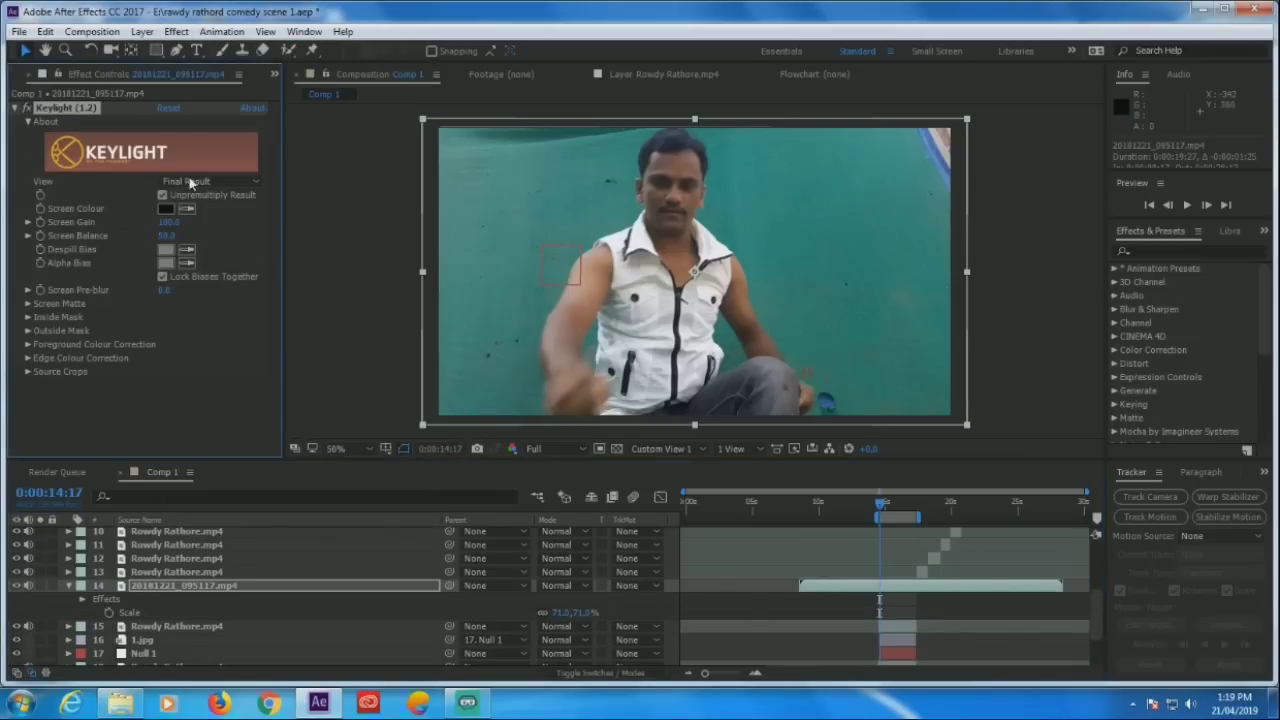
left_click(189, 212)
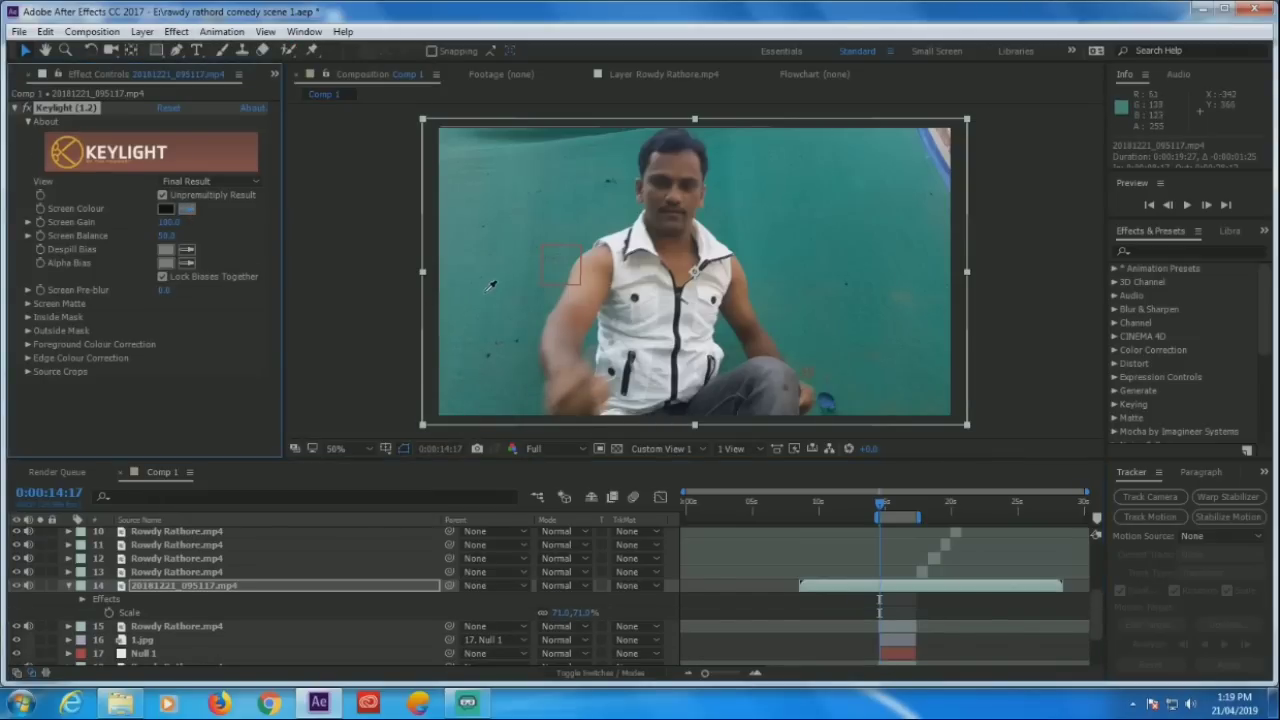
left_click(522, 190)
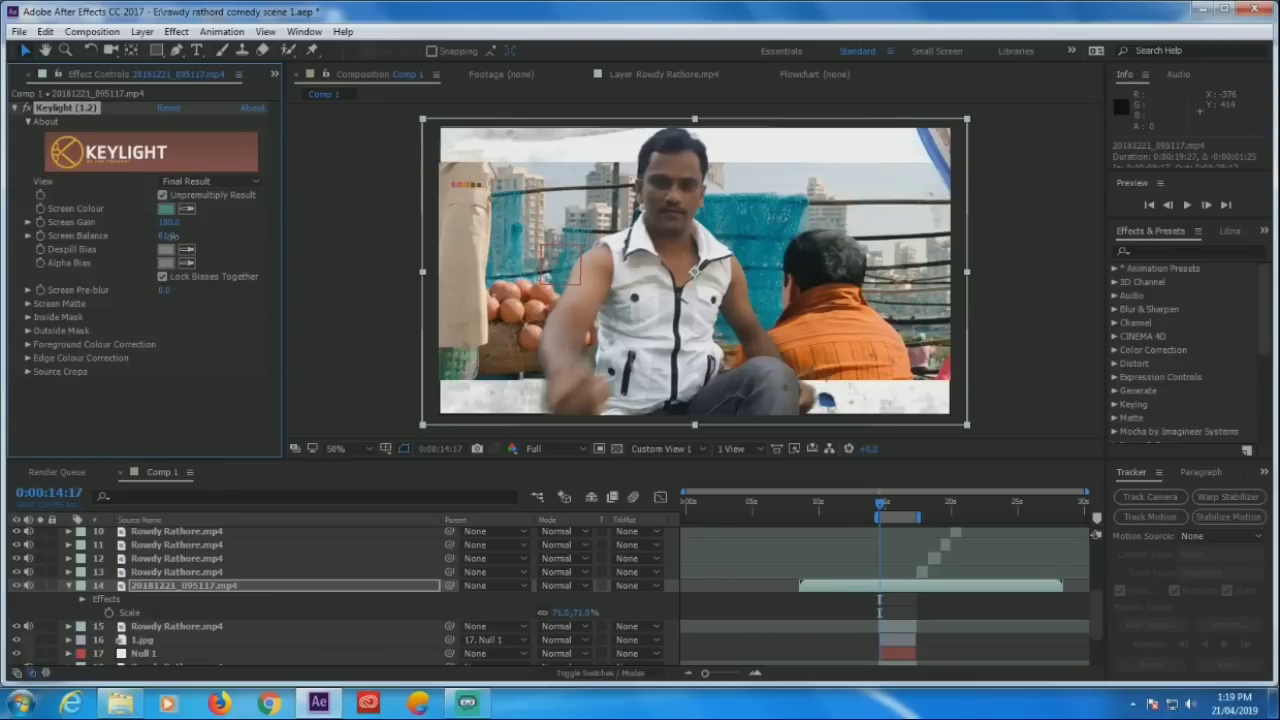
Set Screen Gain 161 and Screen Balance 65, scale the clip to 57%, and hide layers 15 and 16
left_click_drag(161, 236, 155, 242)
left_click_drag(170, 226, 172, 226)
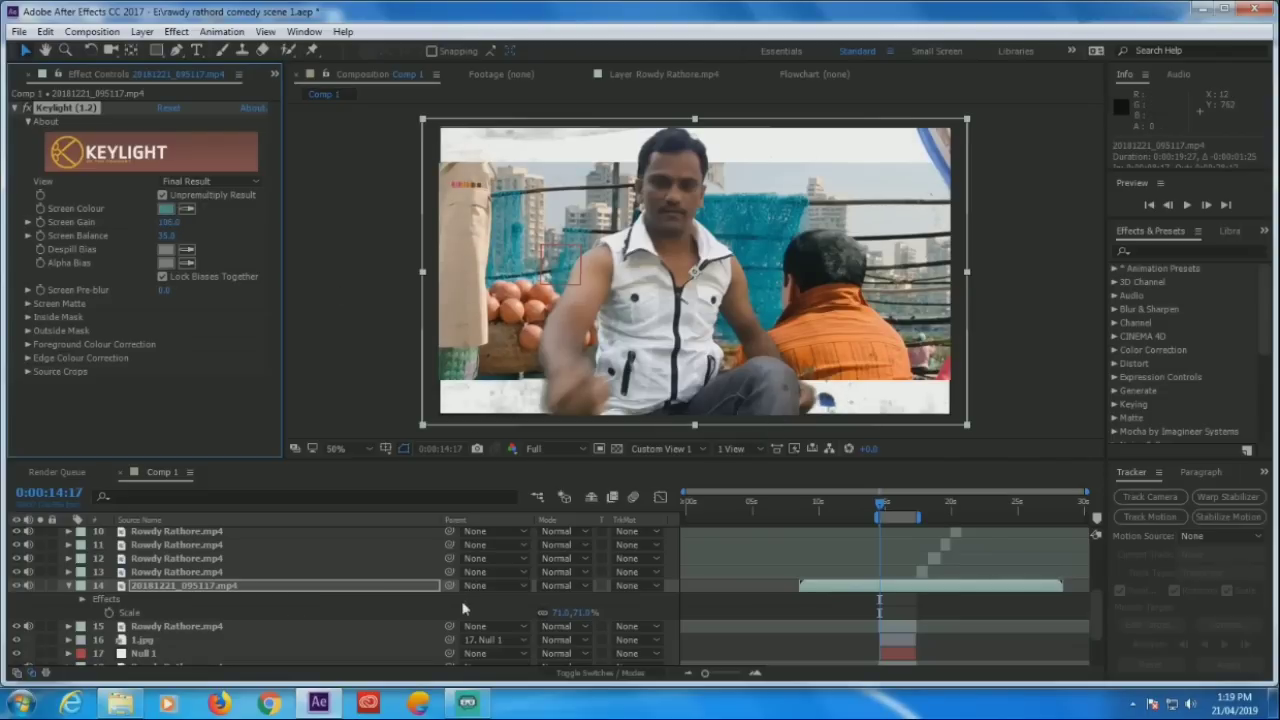
left_click_drag(578, 612, 566, 613)
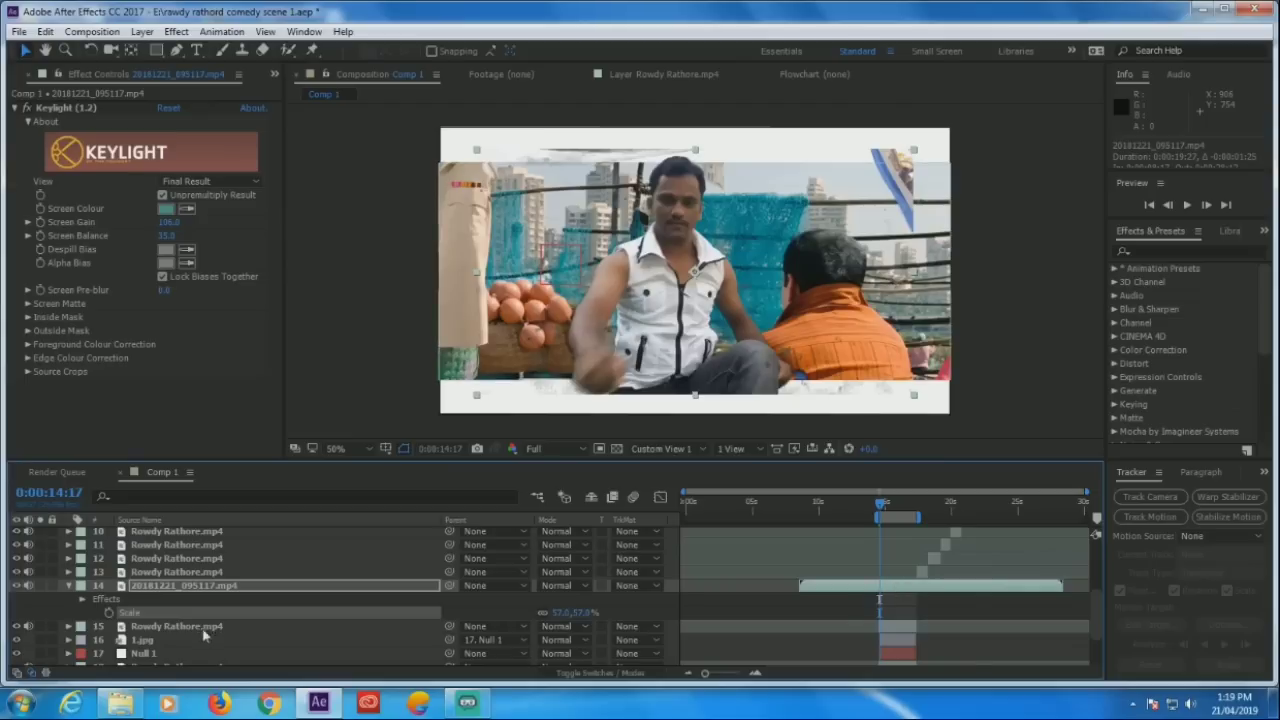
left_click(15, 627)
left_click(15, 640)
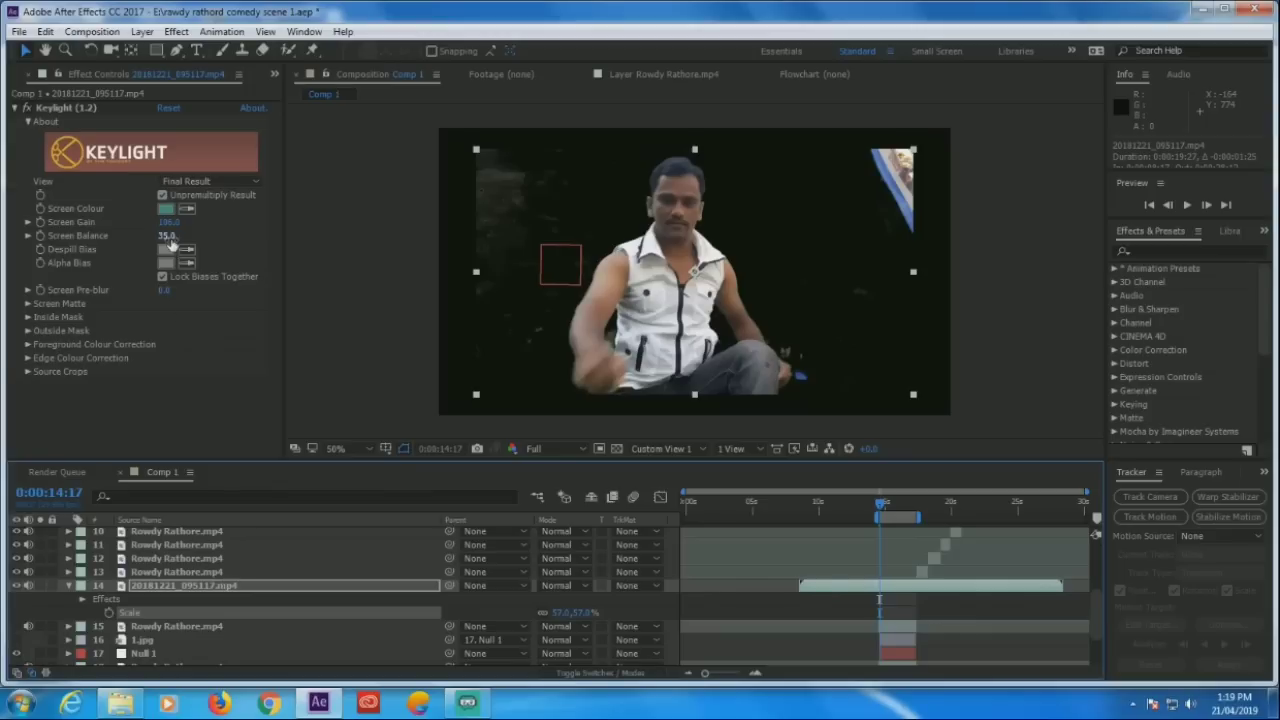
mouse_move(168, 235)
left_mouse_down()
mouse_move(186, 235)
mouse_move(135, 235)
mouse_move(191, 227)
left_mouse_up()
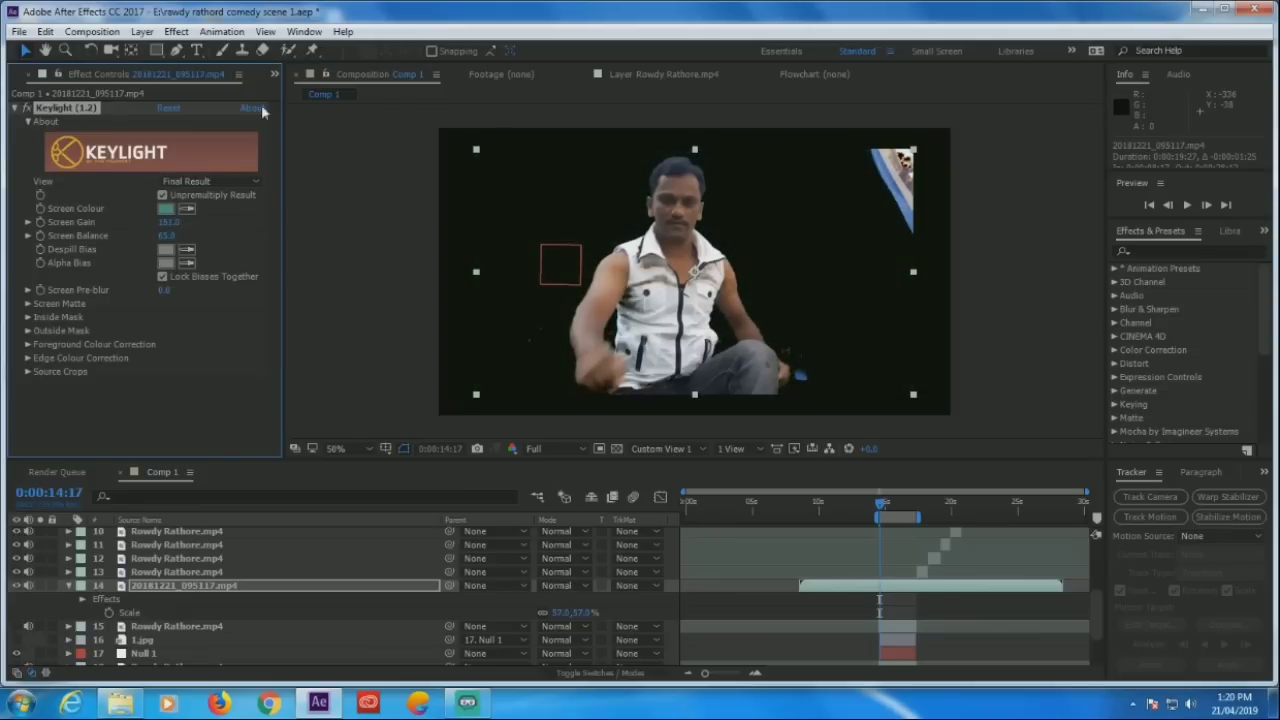
left_click(179, 51)
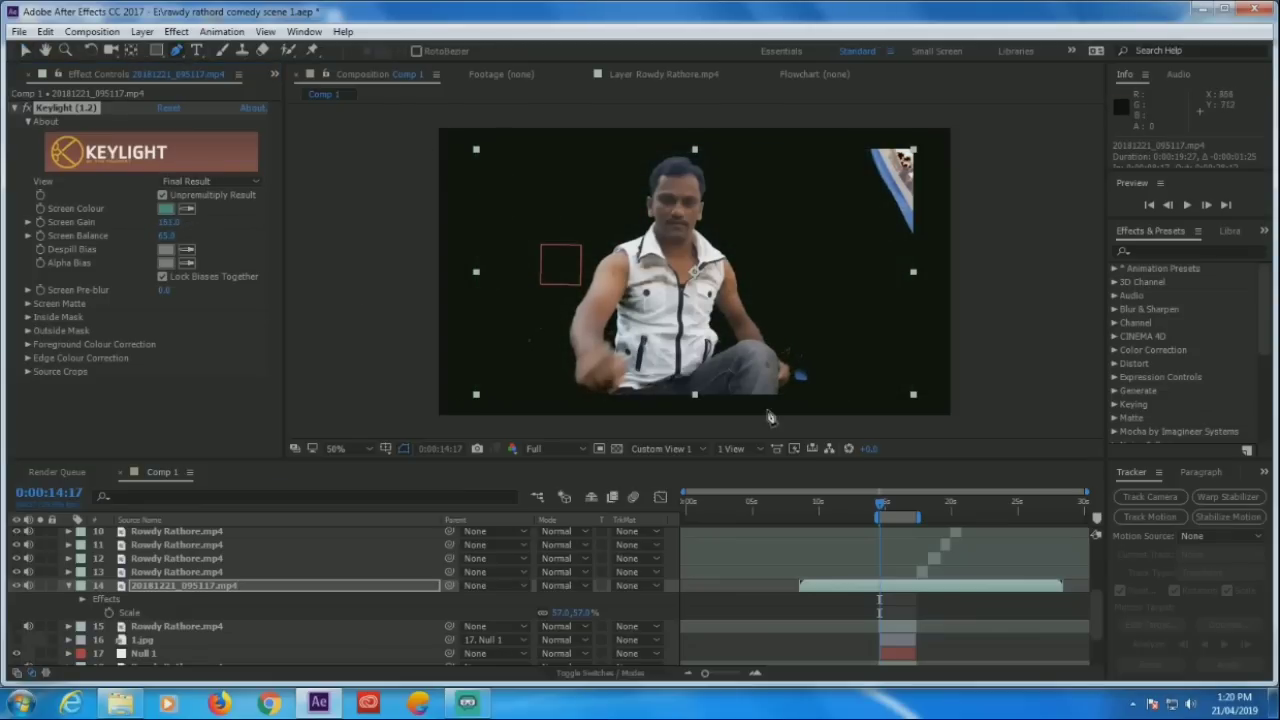
Draw a closed Pen mask around the keyed man to cut away the stray top-right remnant
left_click(725, 403)
left_click(651, 403)
left_click(581, 400)
left_click(562, 375)
left_click(547, 314)
left_click(570, 247)
left_click(591, 200)
left_click(624, 164)
left_click(666, 145)
left_click(701, 145)
left_click(727, 157)
left_click(741, 189)
left_click(779, 258)
left_click(779, 321)
left_click(779, 333)
left_click(781, 359)
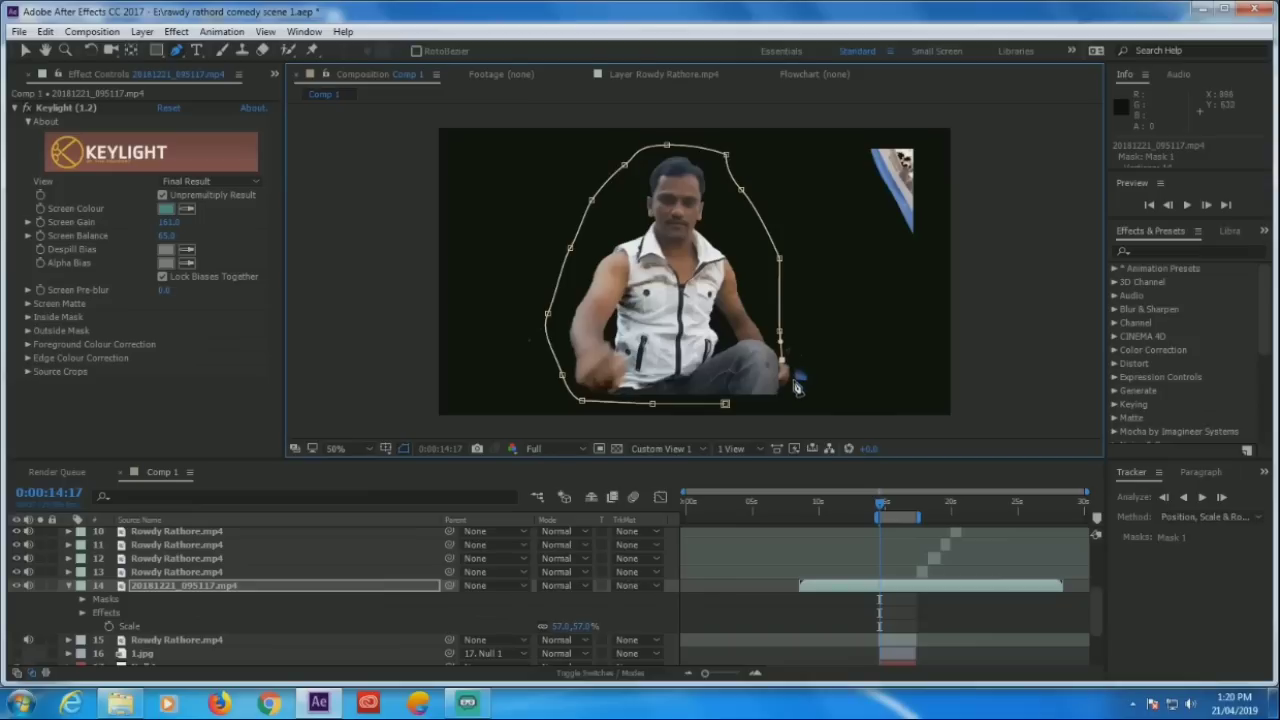
left_click_drag(790, 400, 770, 405)
left_click(726, 405)
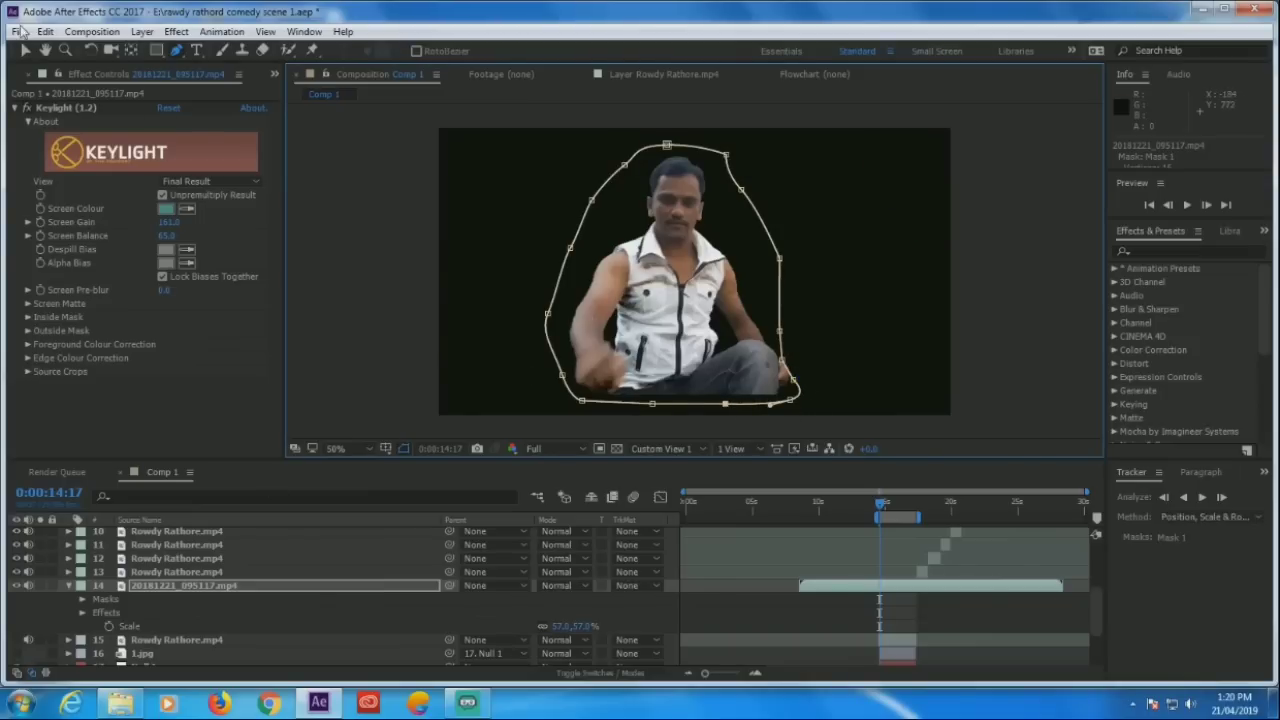
Show the 1.jpg background and the Rowdy Rathore layer 15 again
left_click(25, 50)
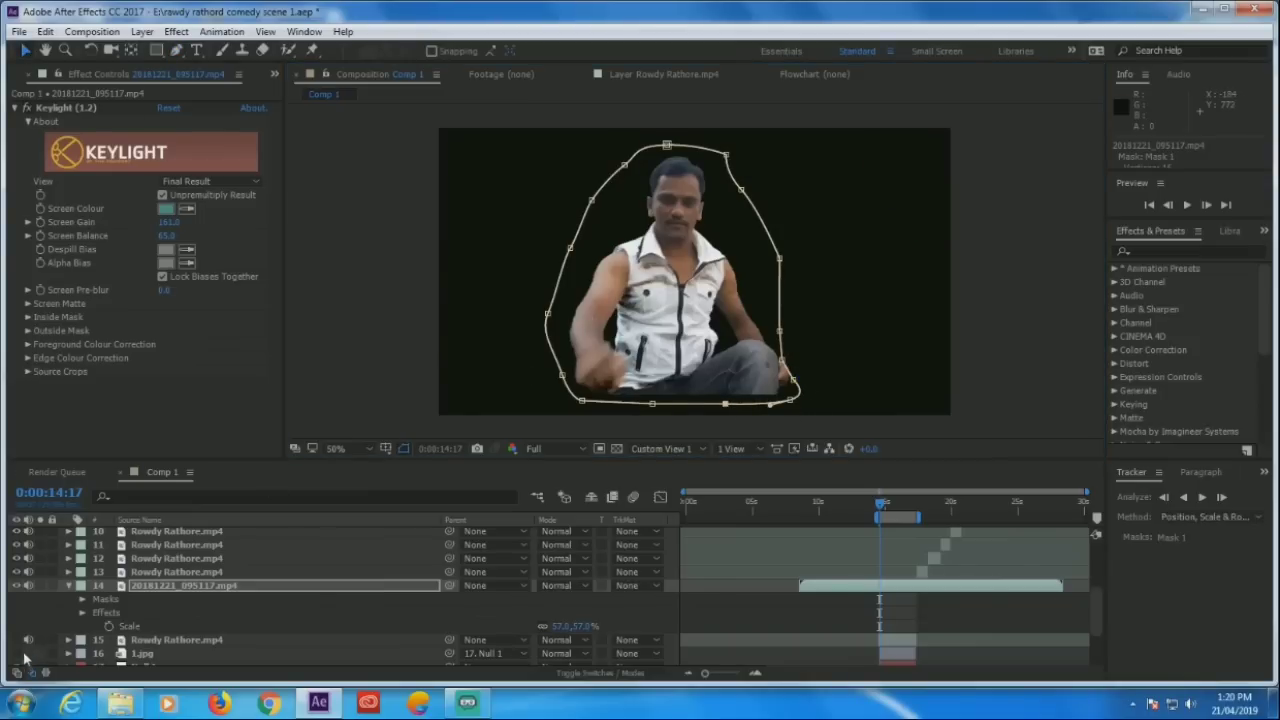
left_click(16, 654)
left_click(15, 640)
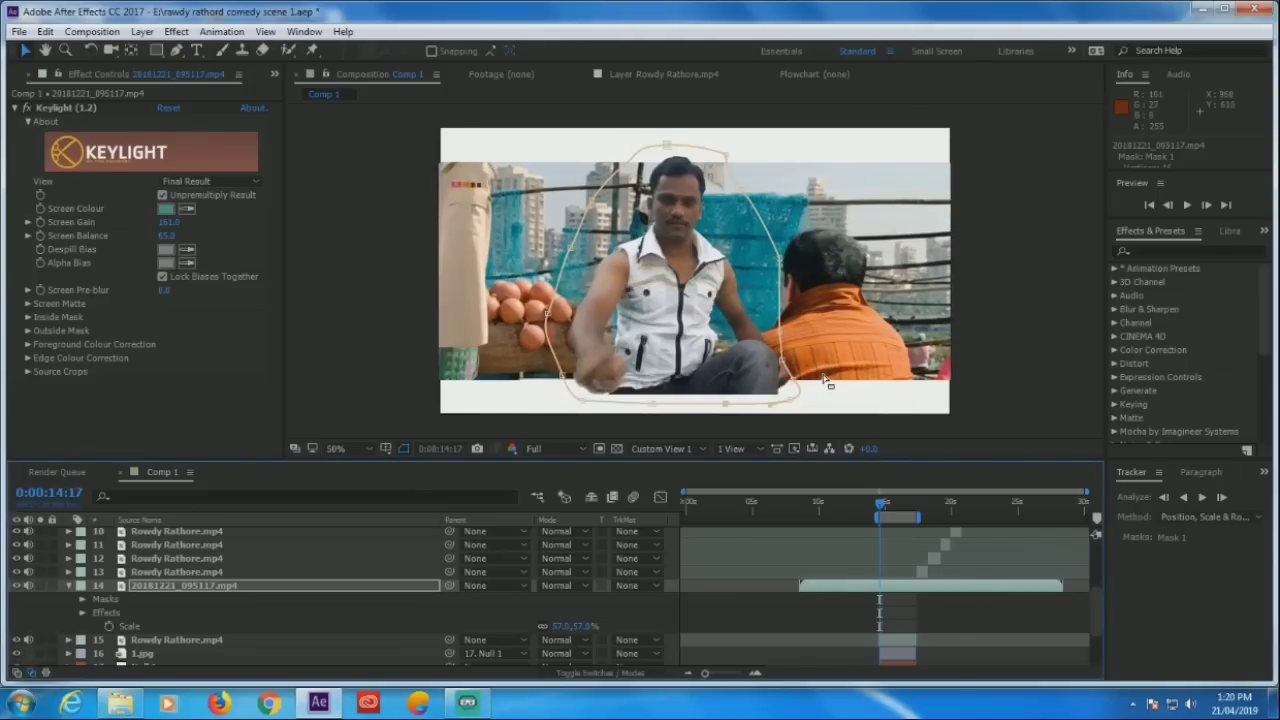
Collapse layer 14's mask and Keylight properties, then select Rowdy Rathore layer 18
left_click(66, 585)
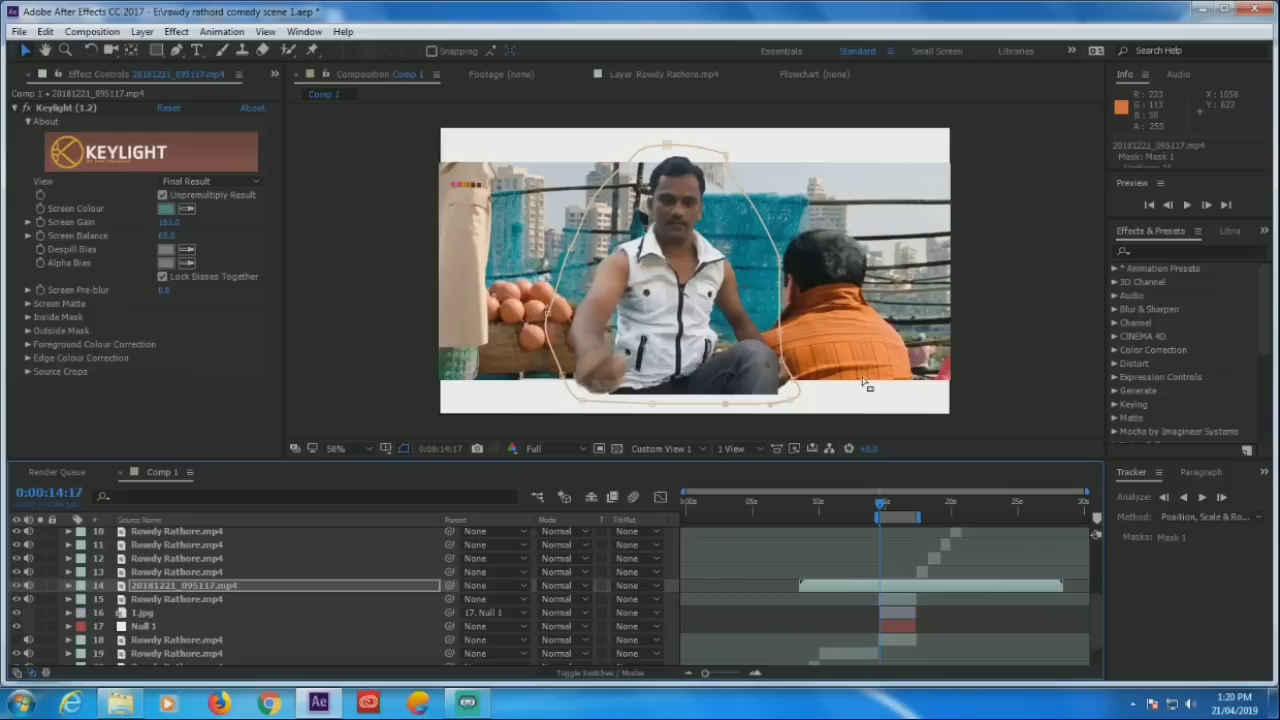
left_click(895, 642)
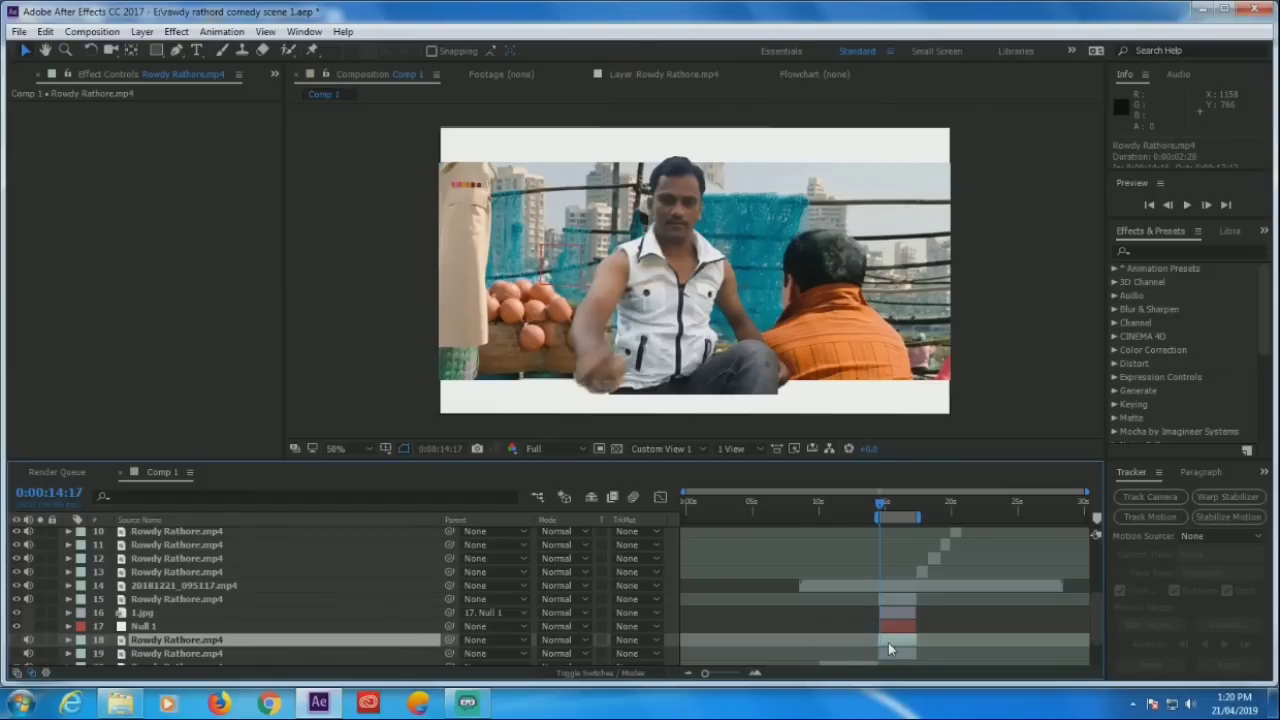
Move layer 18 above the green-screen clip, turn it on, and zoom to 100% on the orange-shirted man
left_click_drag(277, 647, 284, 583)
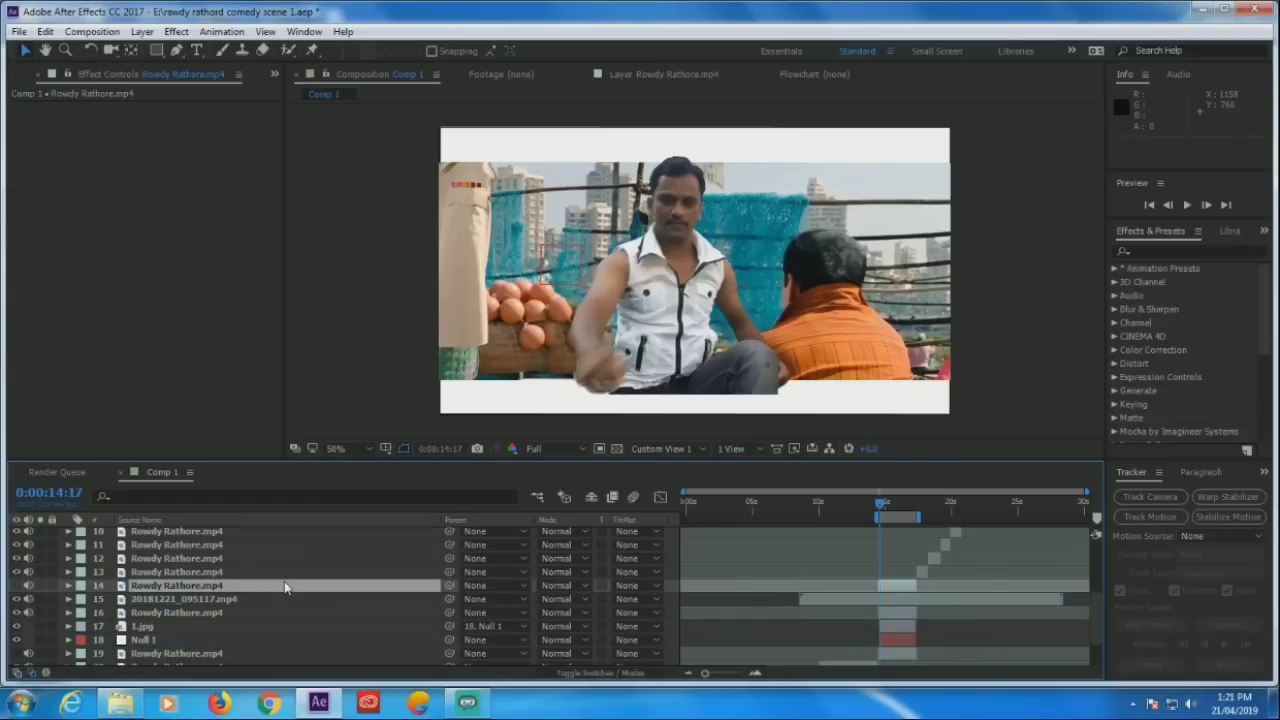
left_click(17, 590)
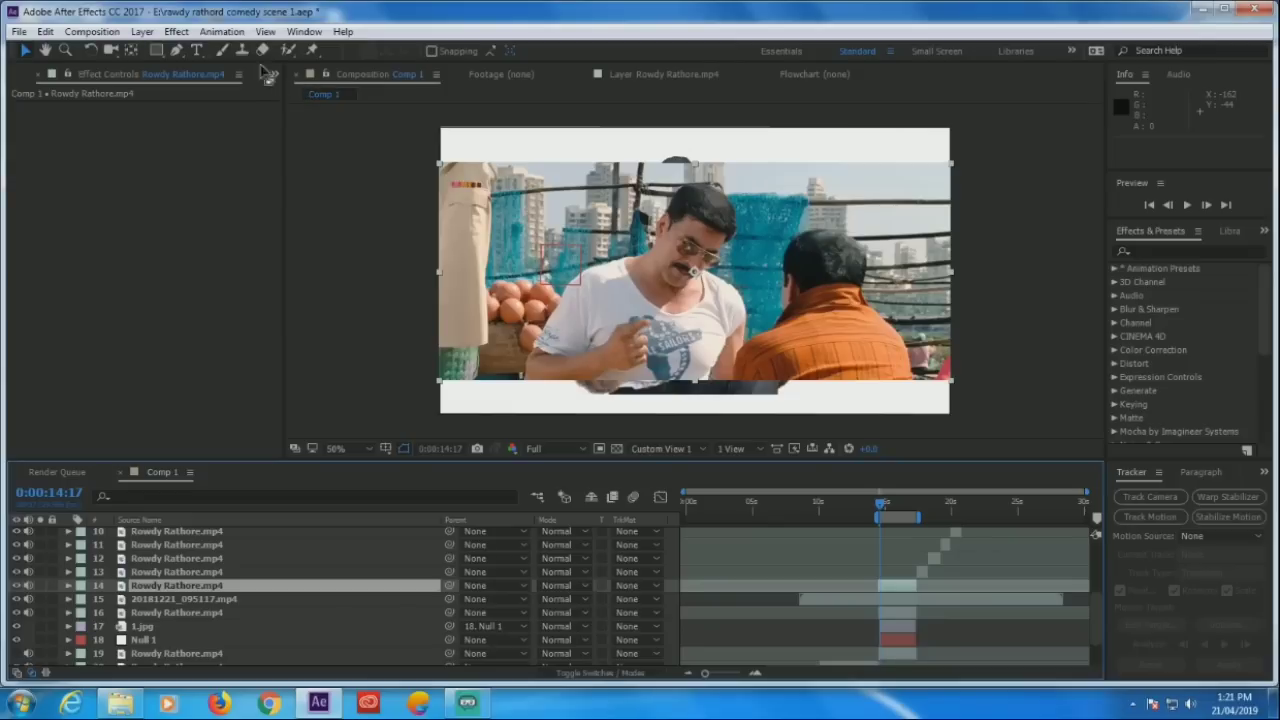
left_click(177, 50)
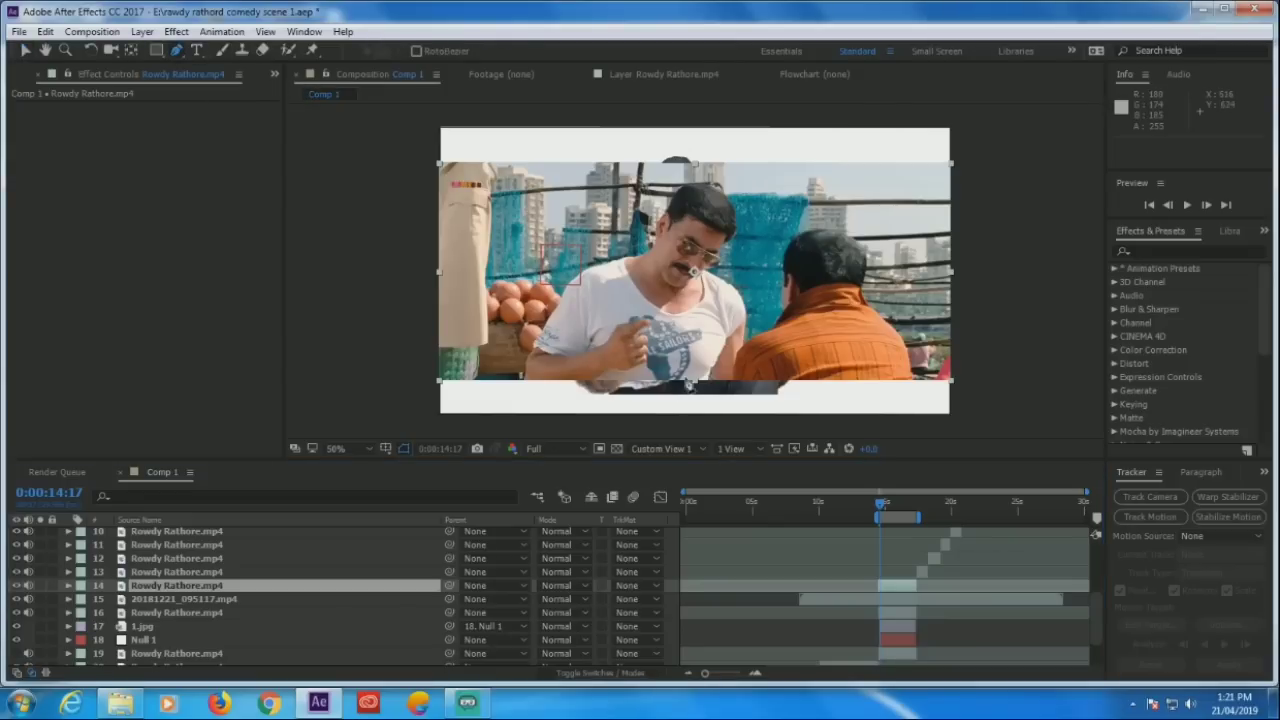
key("slash")
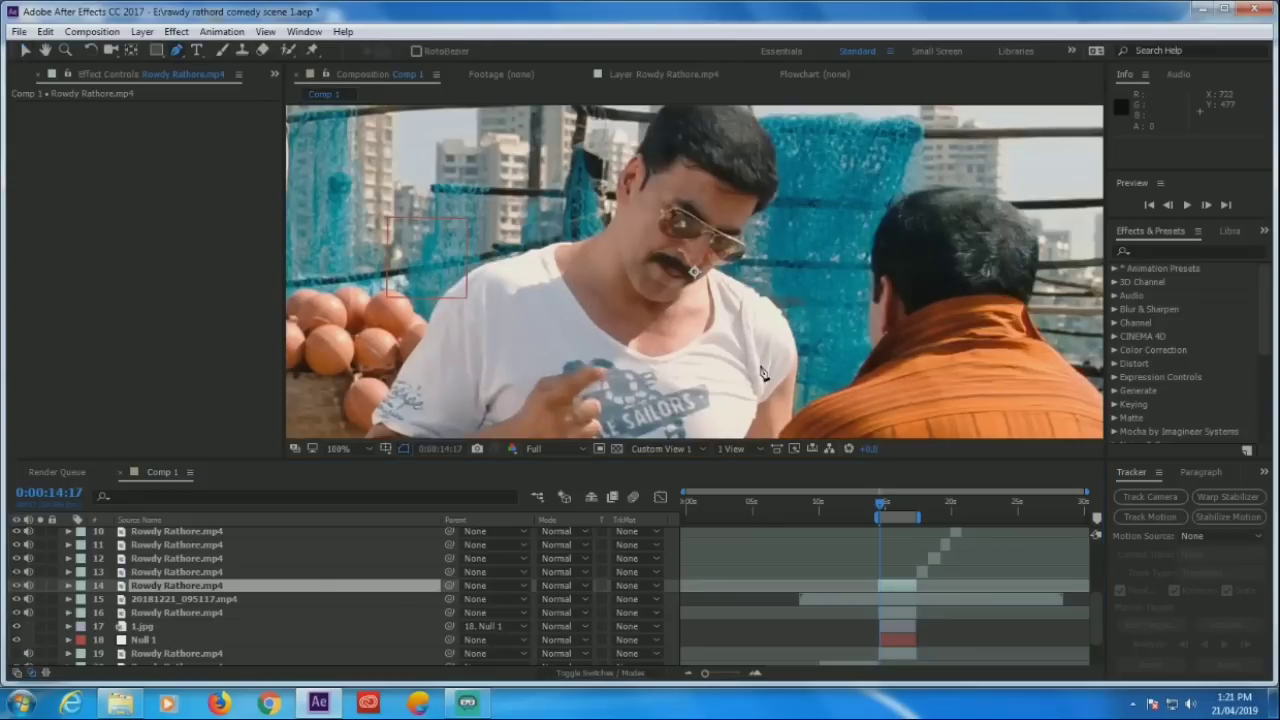
key("h")
mouse_move(763, 373)
left_mouse_down()
mouse_move(614, 284)
mouse_move(592, 288)
left_mouse_up()
key("g")
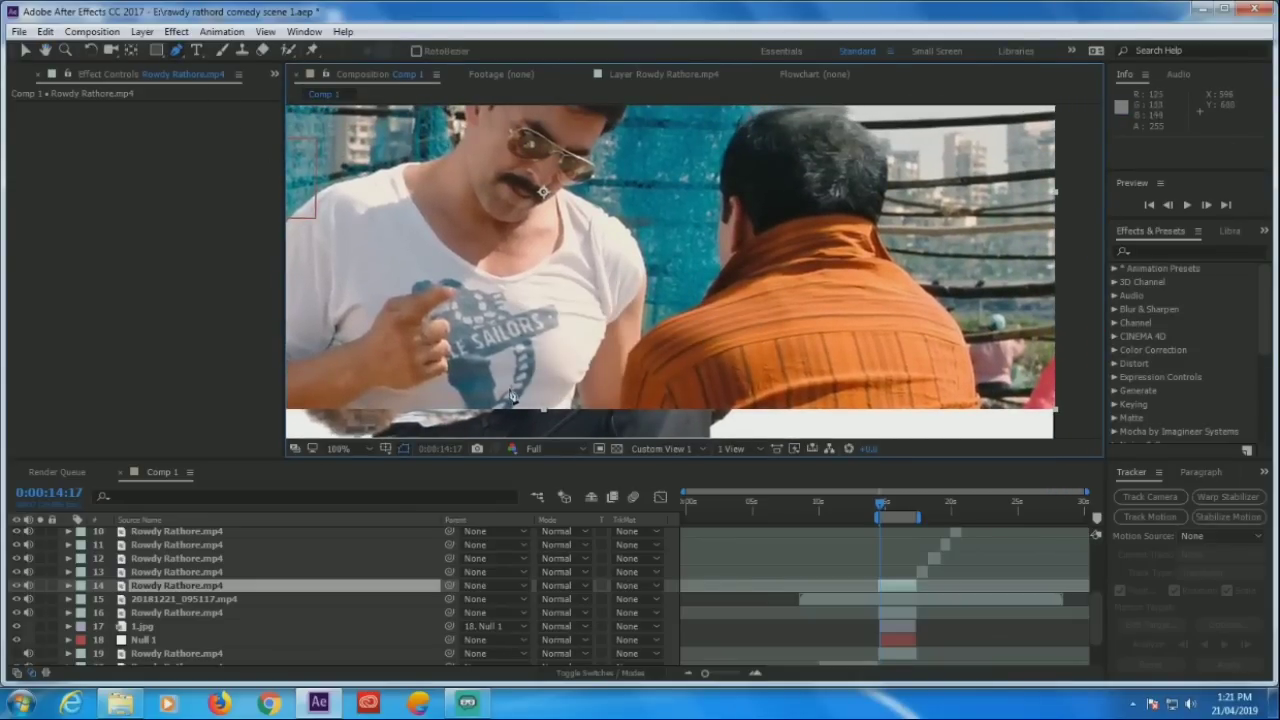
Trace a closed mask around the orange-shirted man's back and zoom the viewer out to 50%
left_click(617, 406)
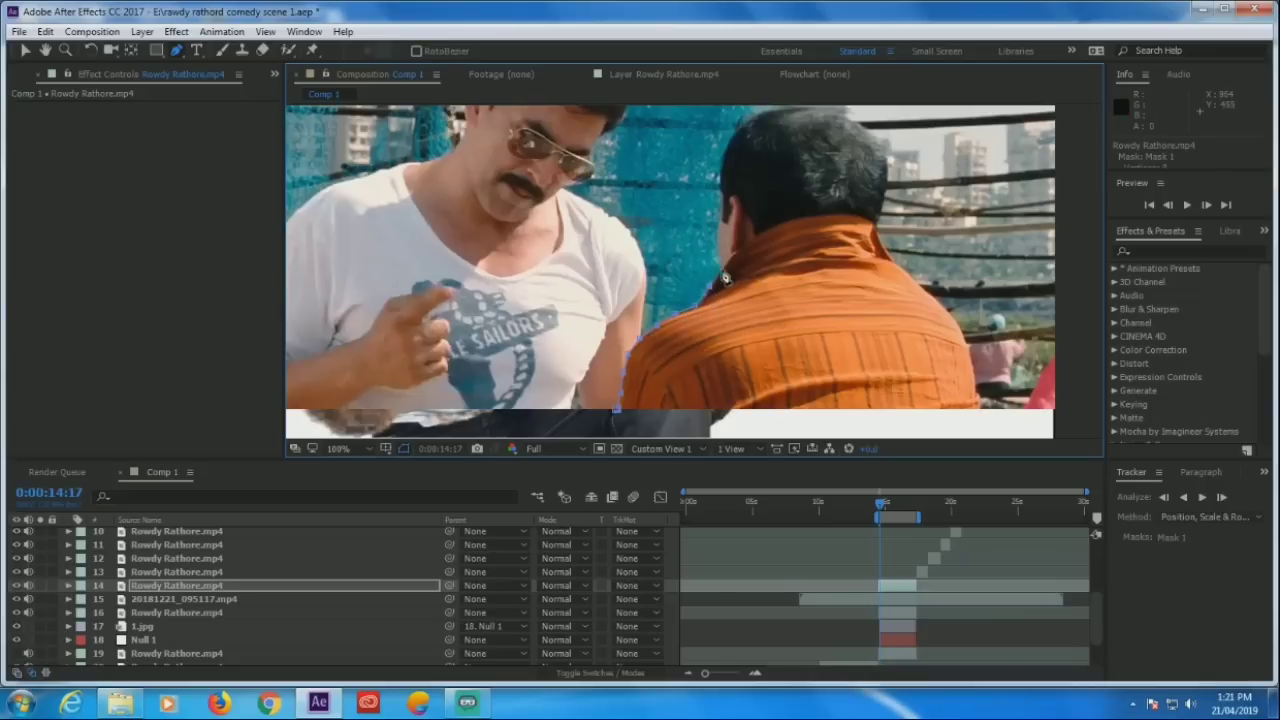
left_click(749, 271)
left_click(825, 277)
left_click(865, 320)
left_click(872, 379)
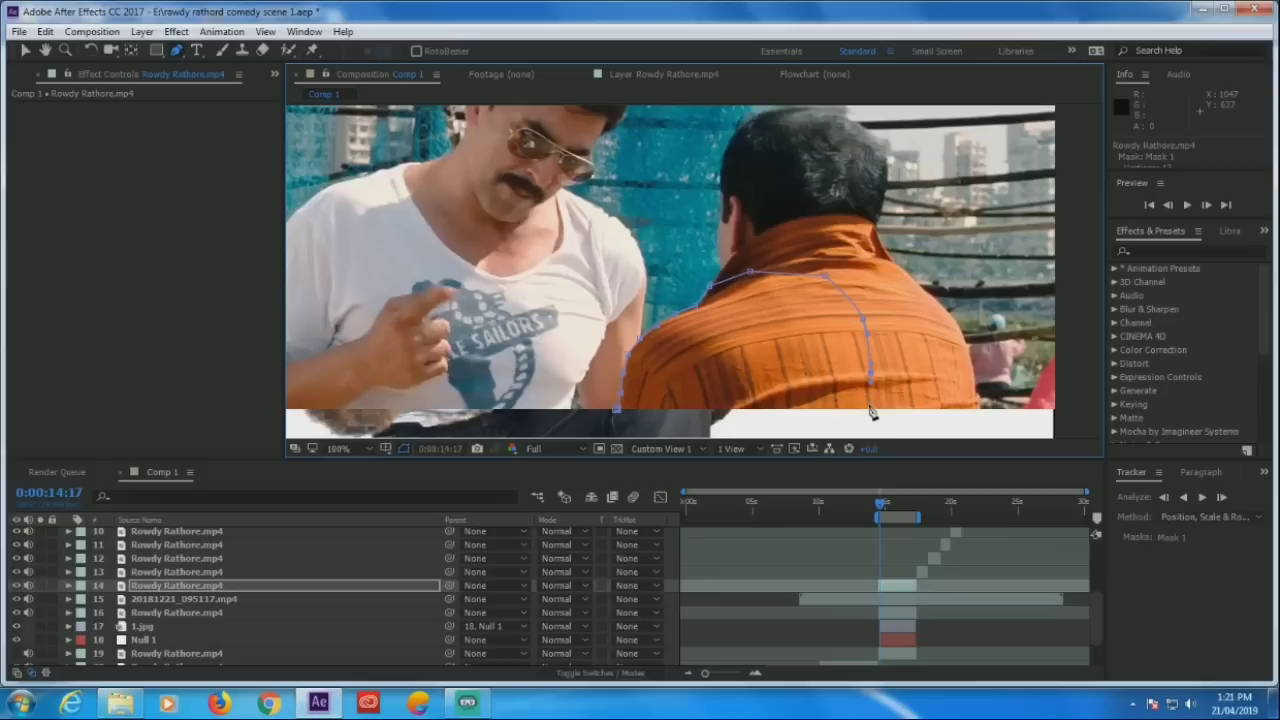
left_click(617, 409)
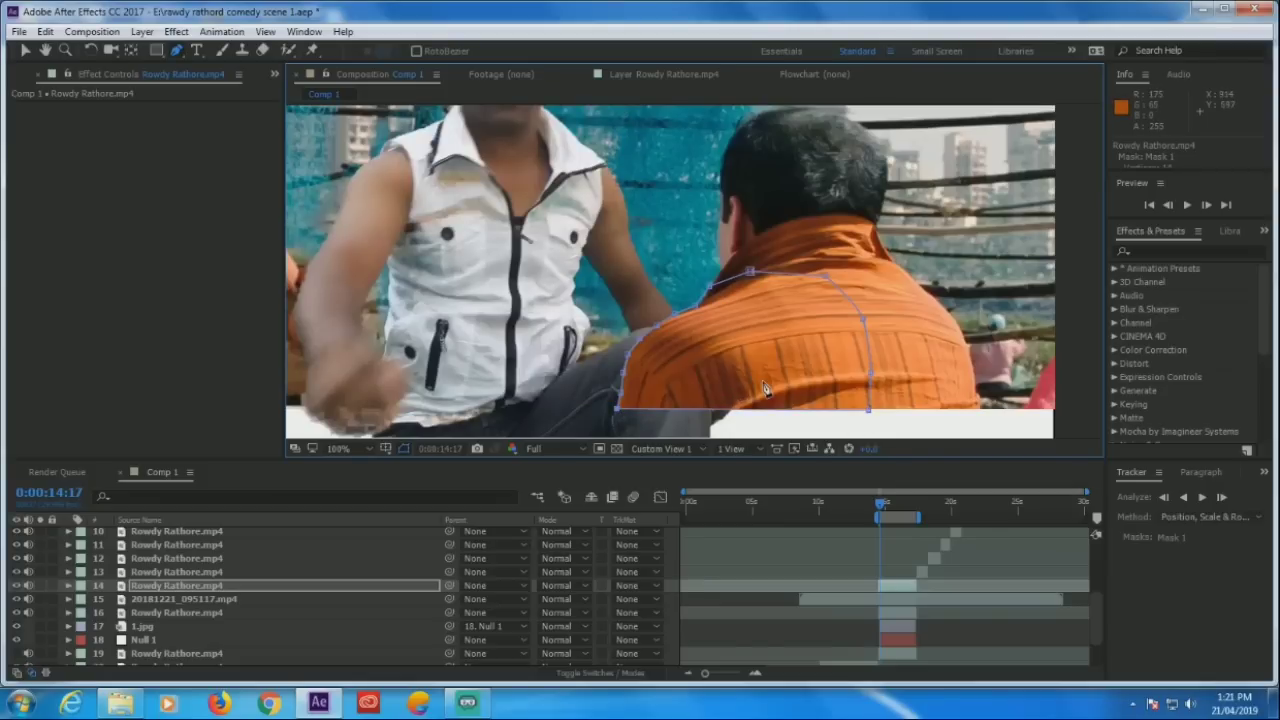
key("comma")
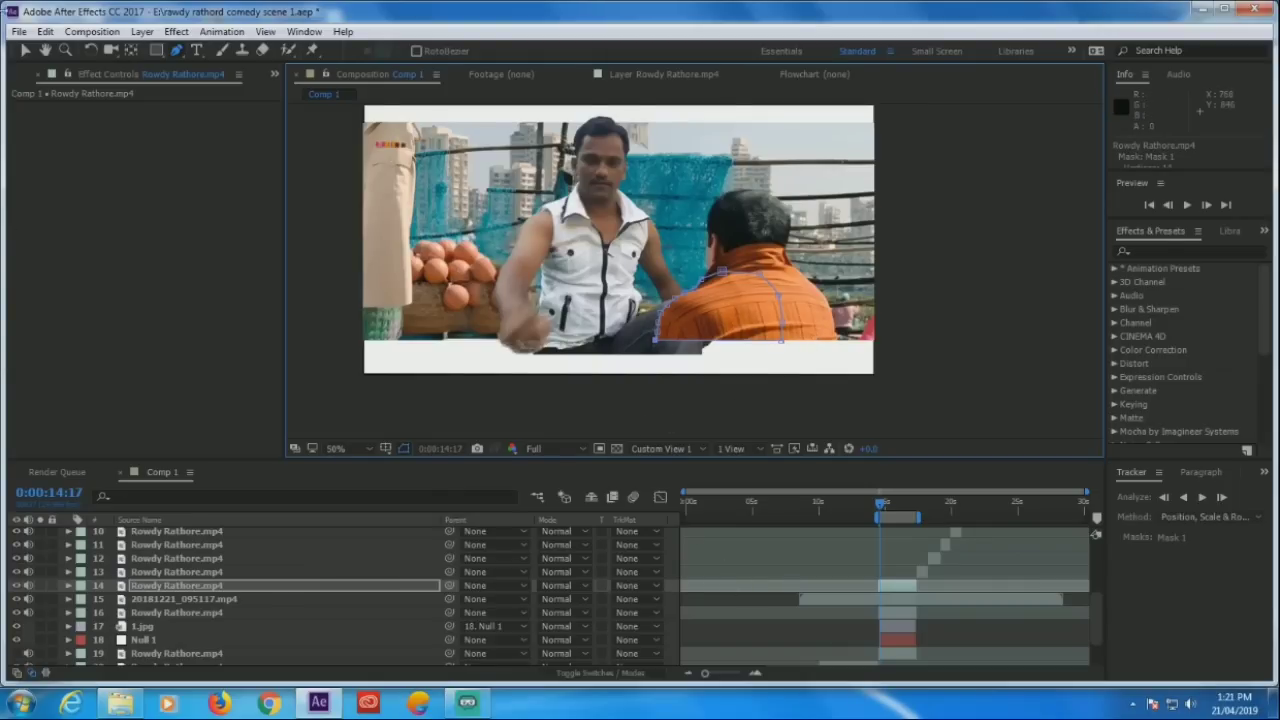
left_click(26, 51)
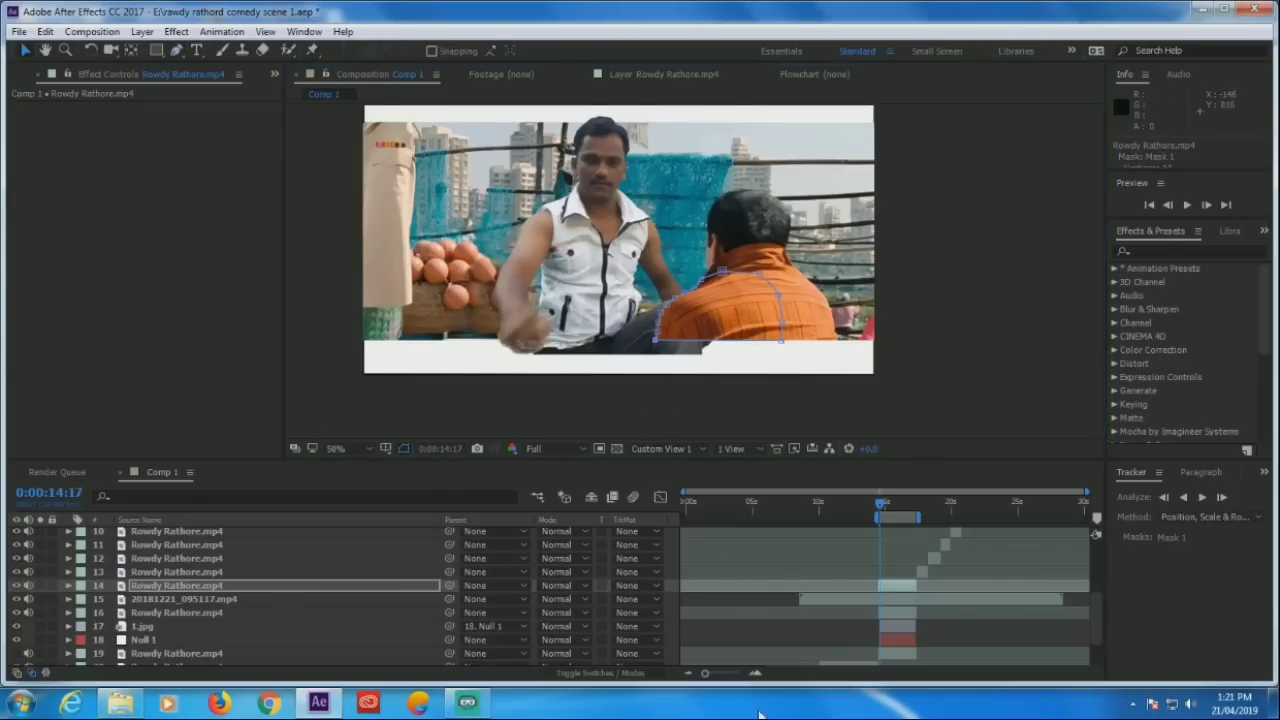
left_click(845, 607)
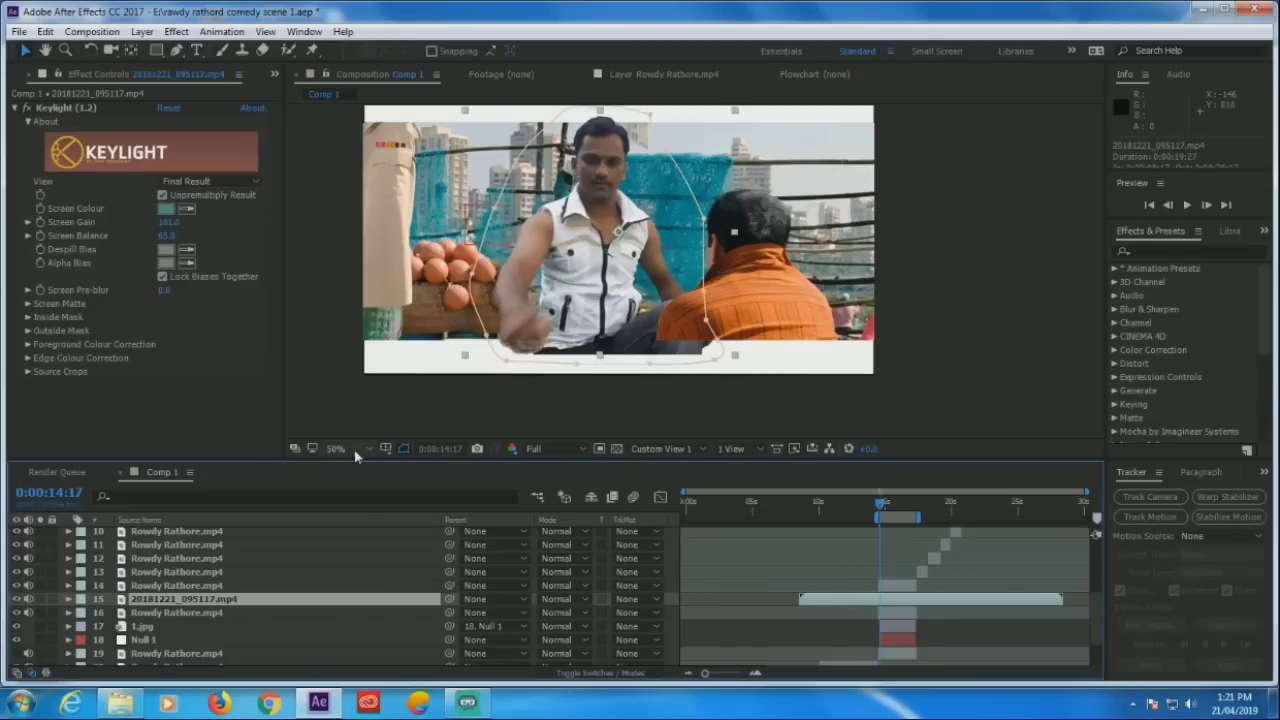
left_click_drag(558, 293, 566, 318)
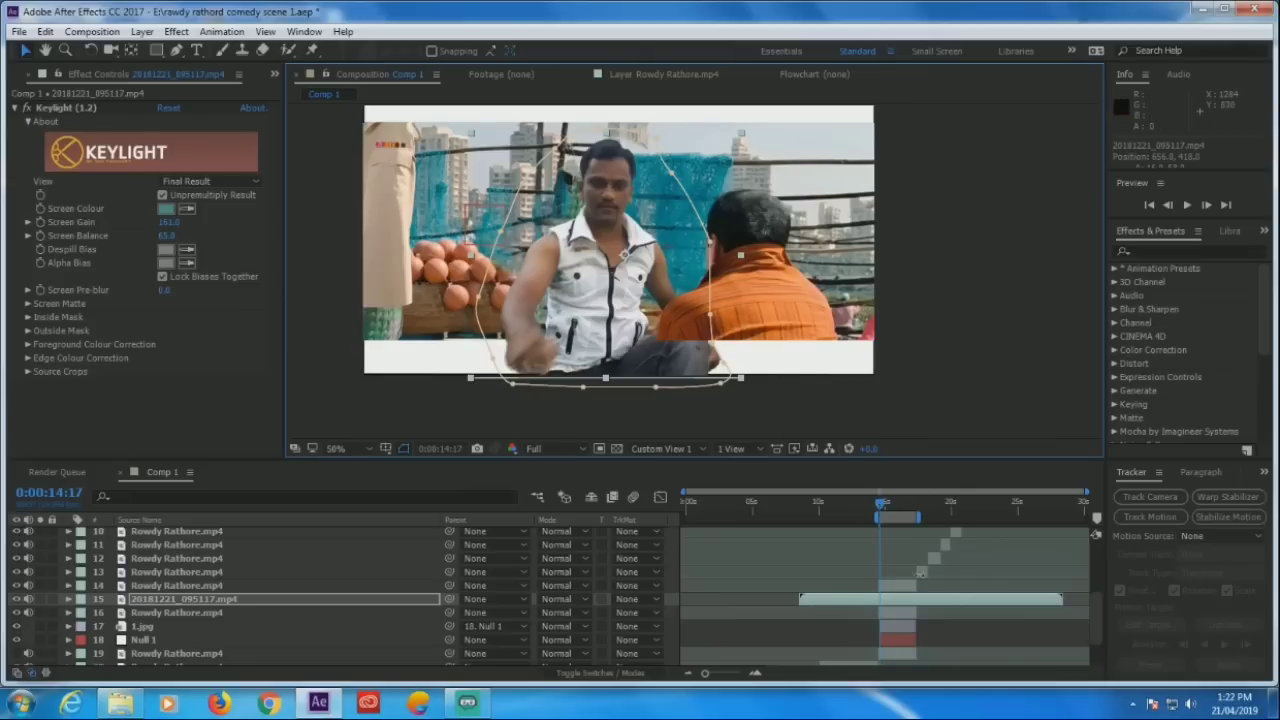
left_click_drag(880, 508, 885, 518)
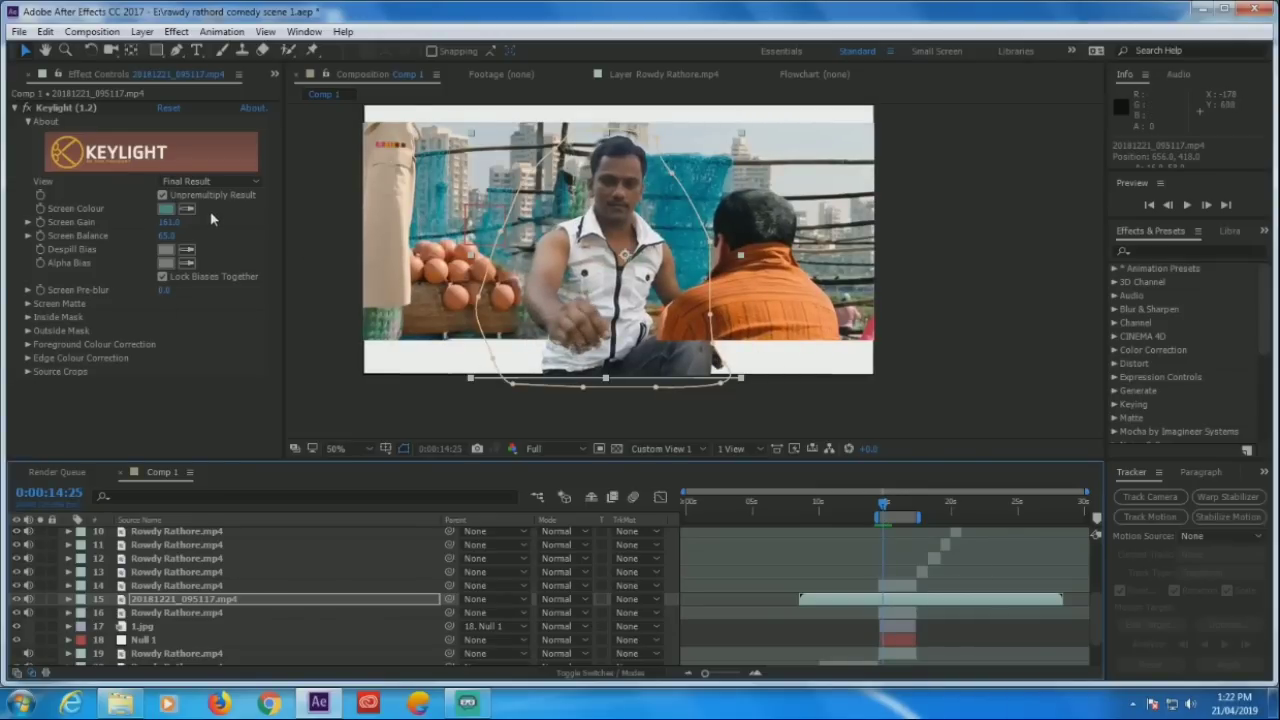
Create a black full-frame solid, Dark Red Solid 1, and move it to the top of the layer stack
left_click(142, 31)
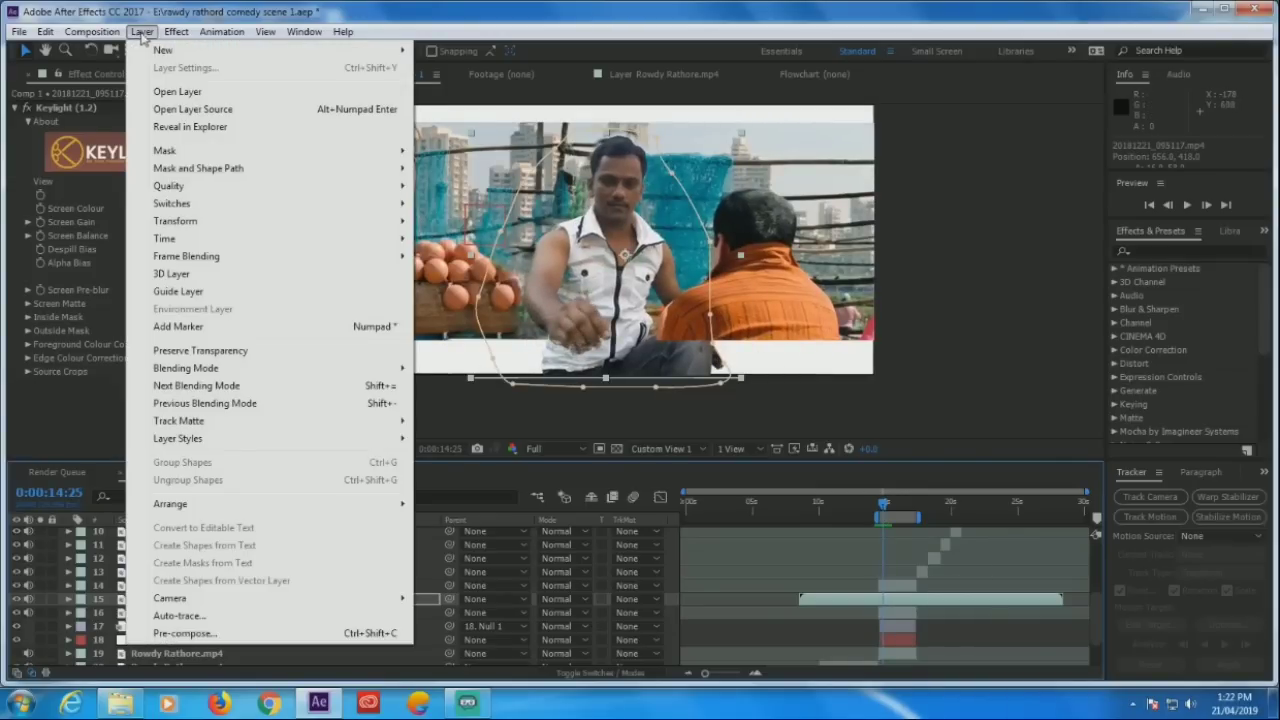
mouse_move(160, 50)
left_click(459, 68)
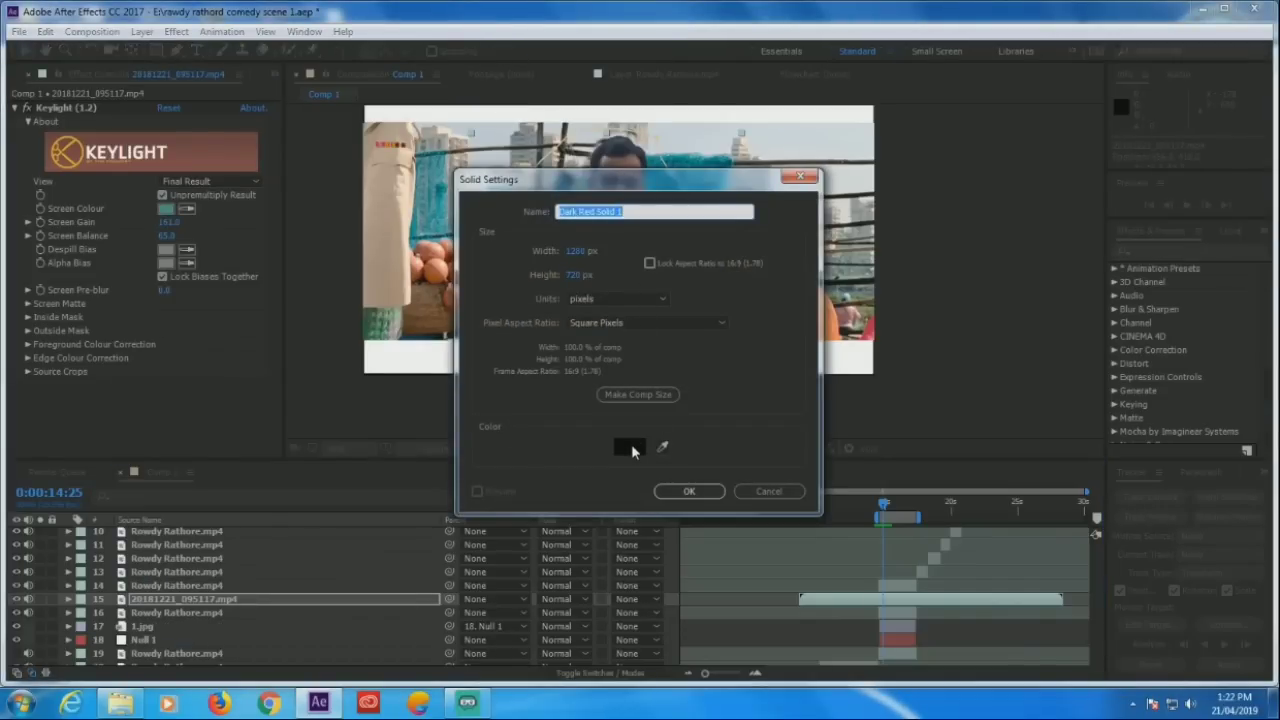
left_click(710, 507)
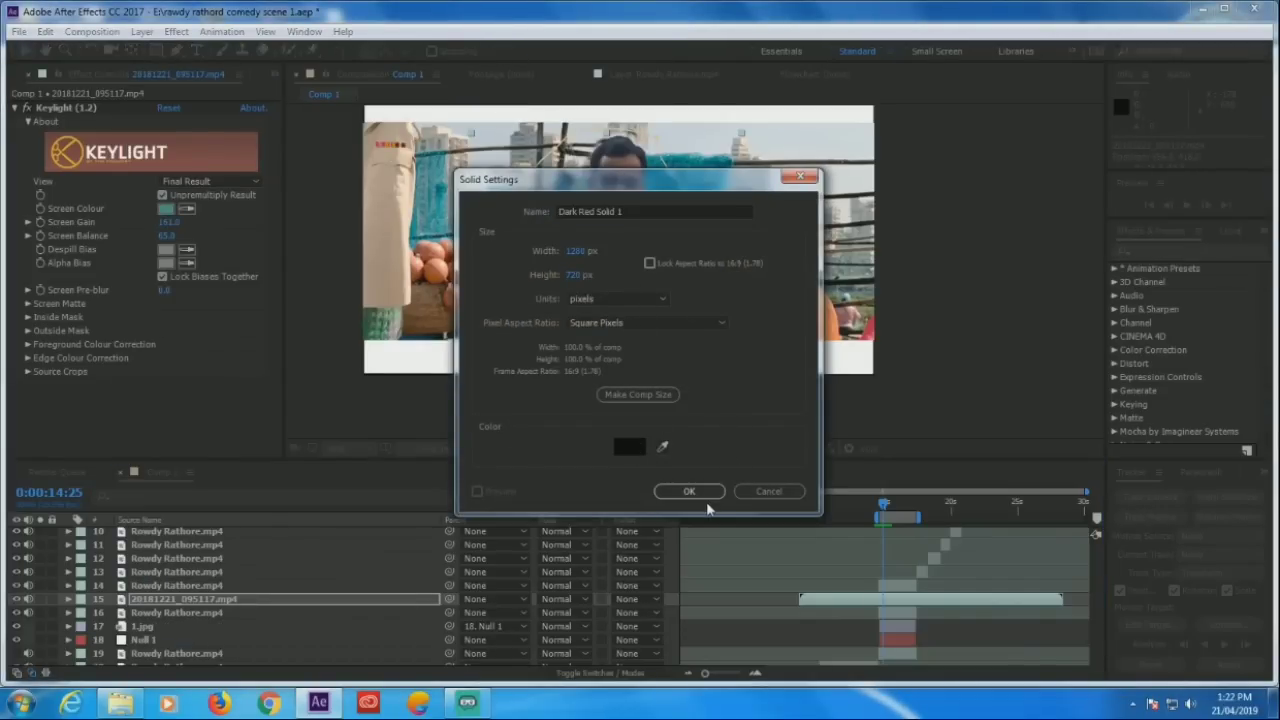
left_click(706, 495)
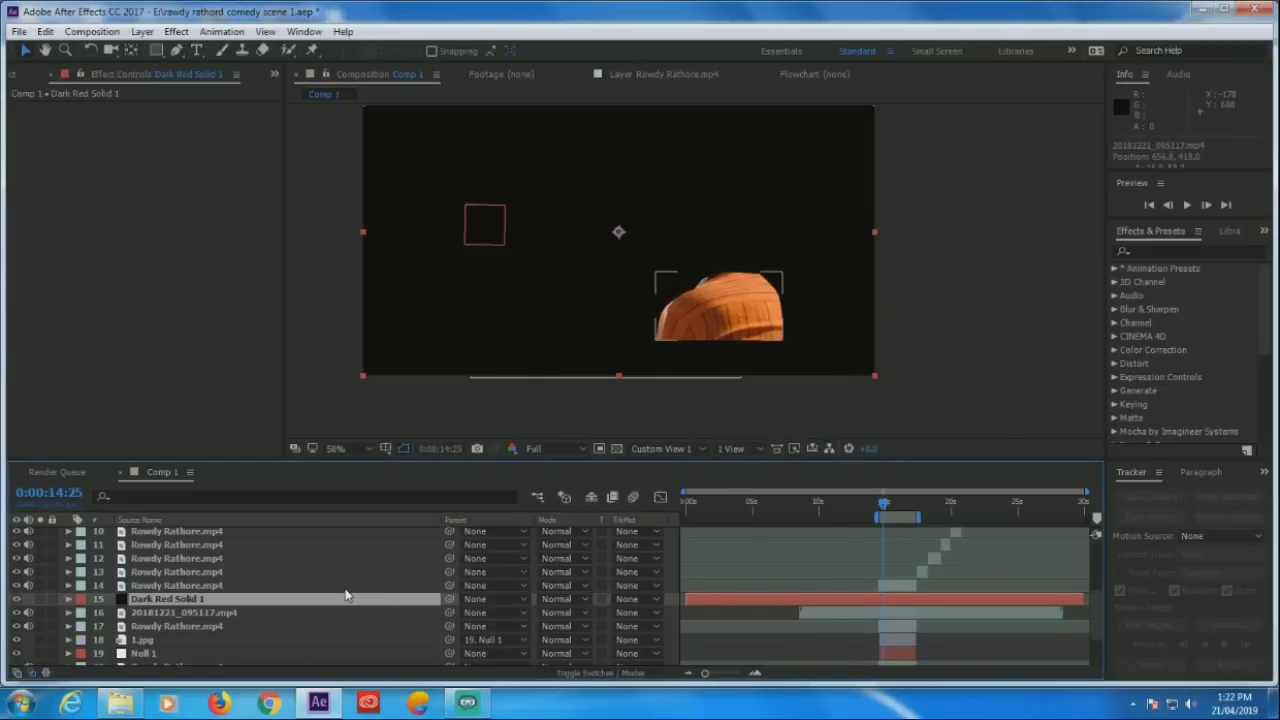
mouse_move(345, 607)
left_mouse_down()
mouse_move(343, 509)
mouse_move(336, 540)
left_mouse_up()
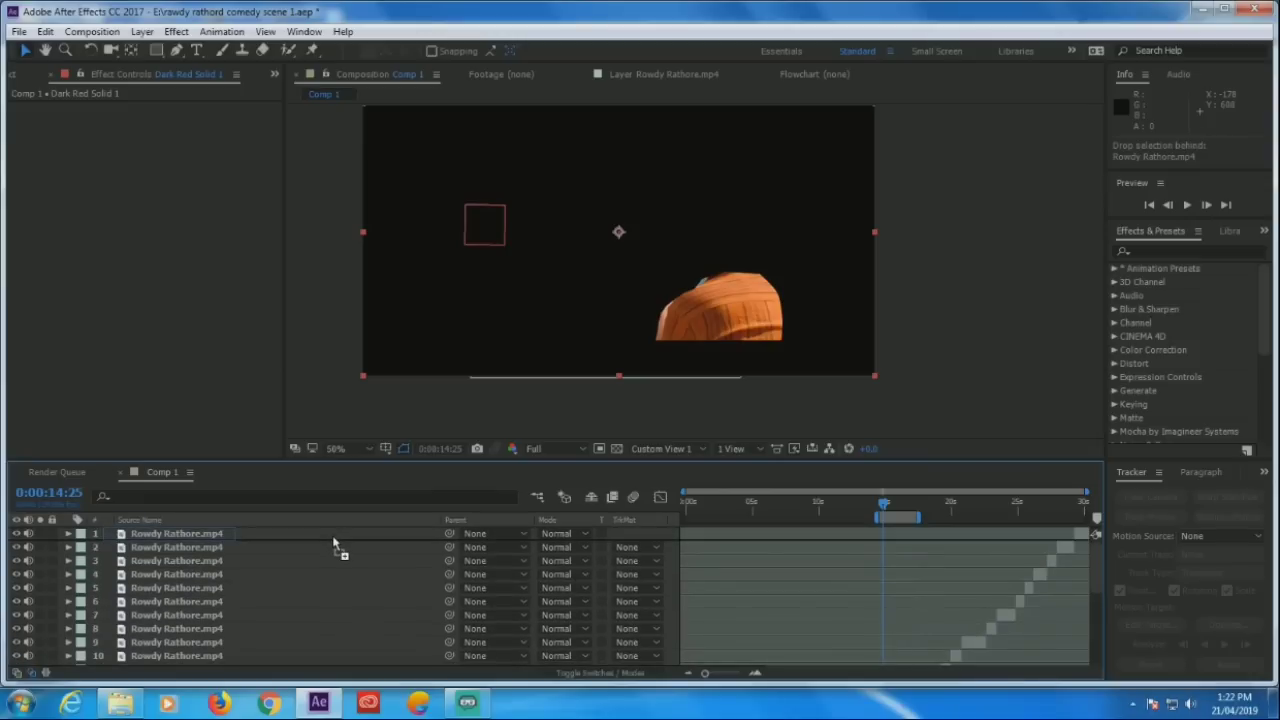
left_click_drag(335, 540, 336, 535)
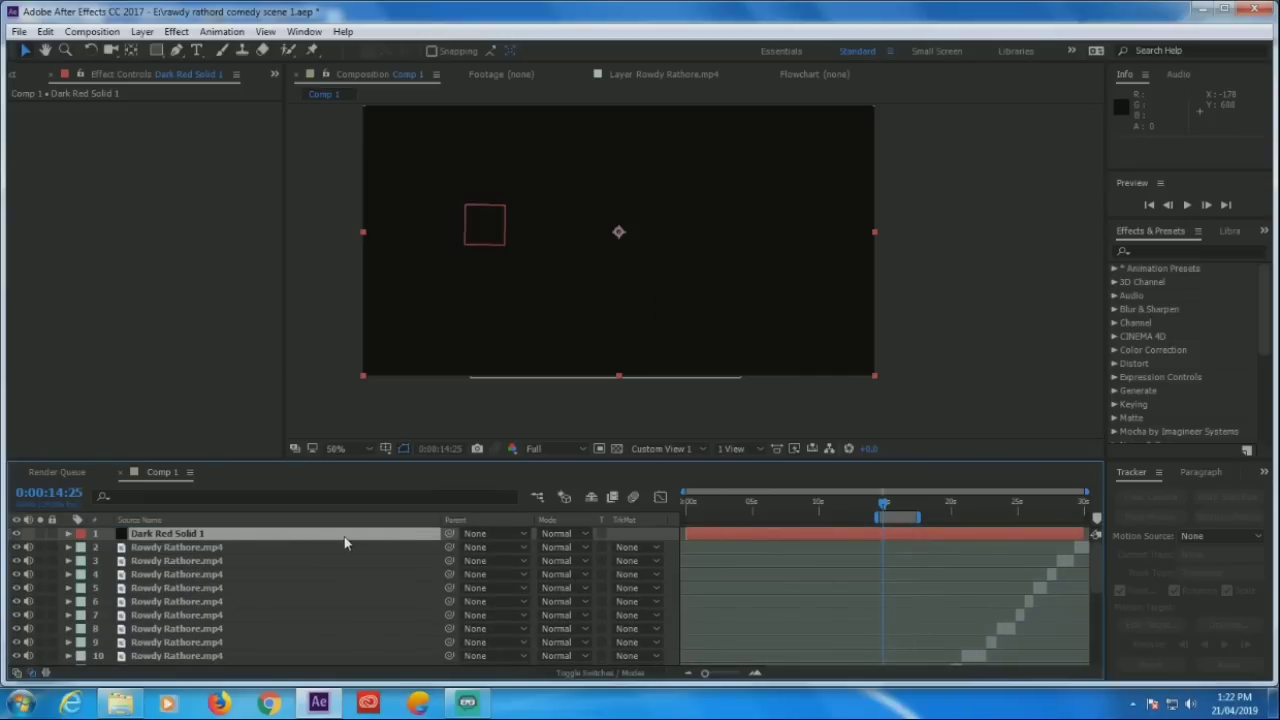
Scale the solid to about 107%, duplicate it, and position the copy as the top bar
left_click(344, 542)
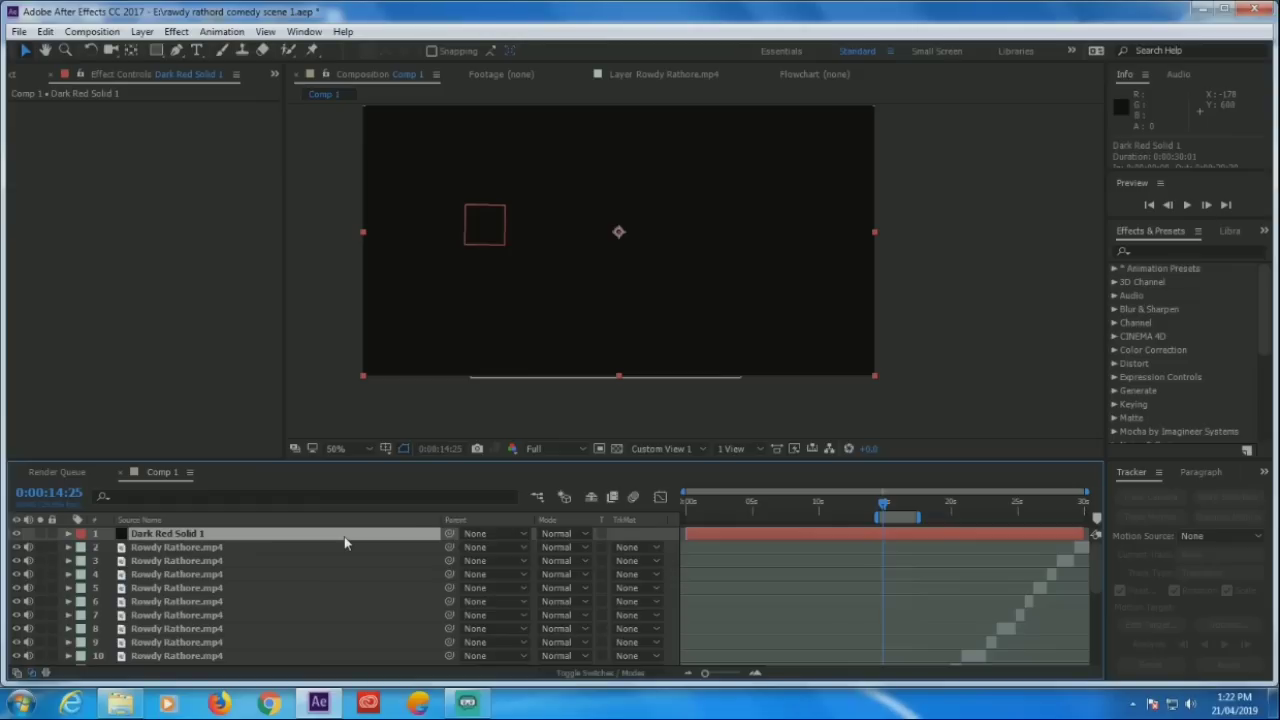
key("s")
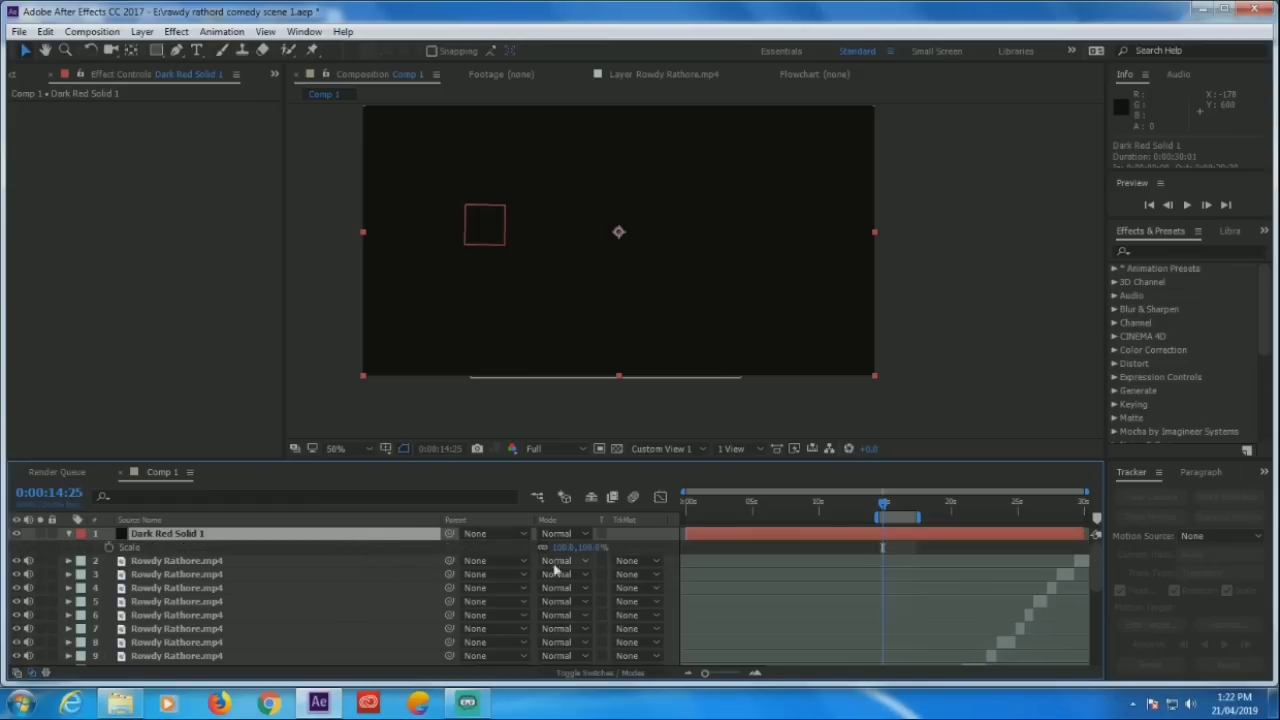
mouse_move(587, 549)
left_mouse_down()
mouse_move(676, 271)
mouse_move(674, 412)
mouse_move(674, 391)
left_mouse_up()
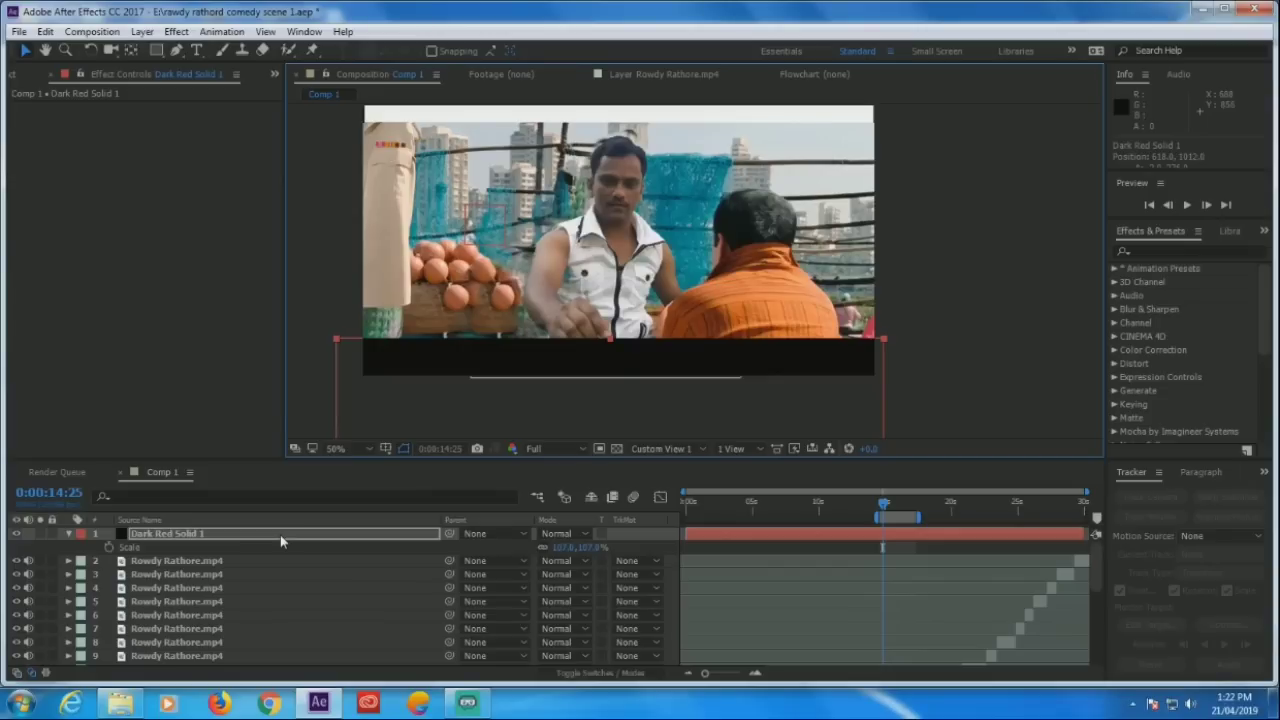
key("ctrl+d")
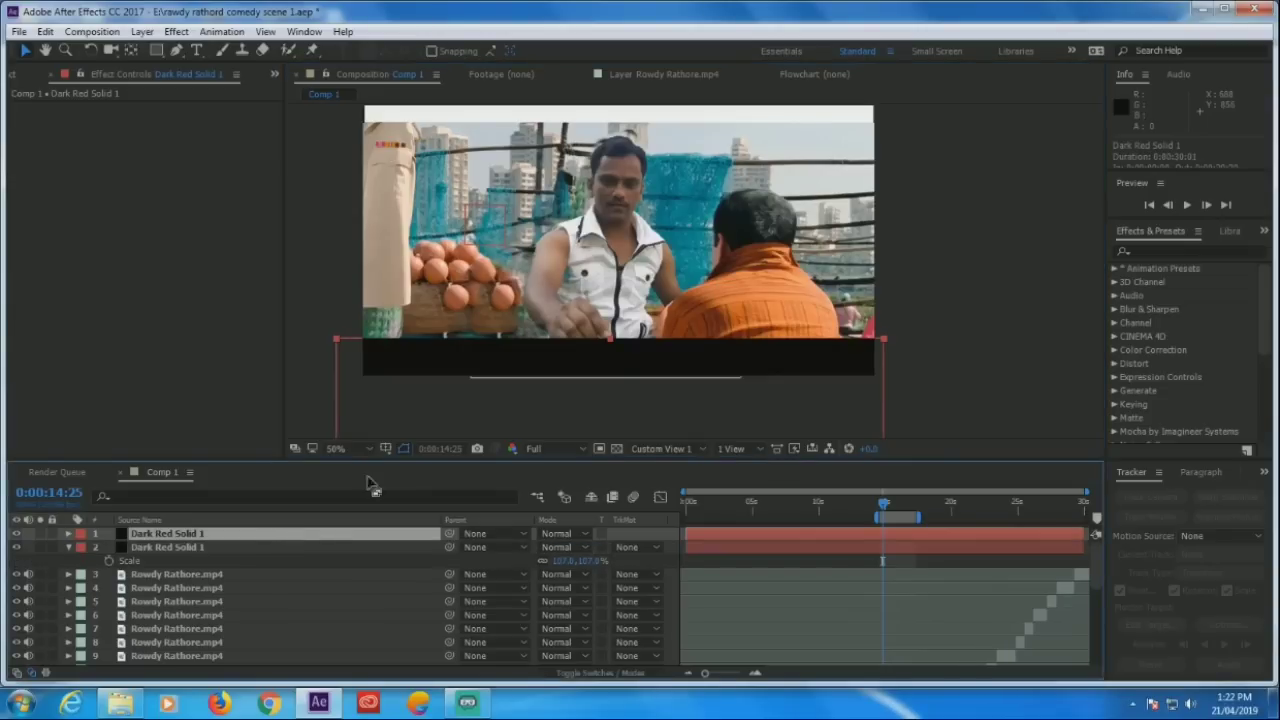
left_click_drag(529, 394, 525, 253)
mouse_move(533, 341)
left_mouse_down()
mouse_move(557, 114)
mouse_move(550, 146)
left_mouse_up()
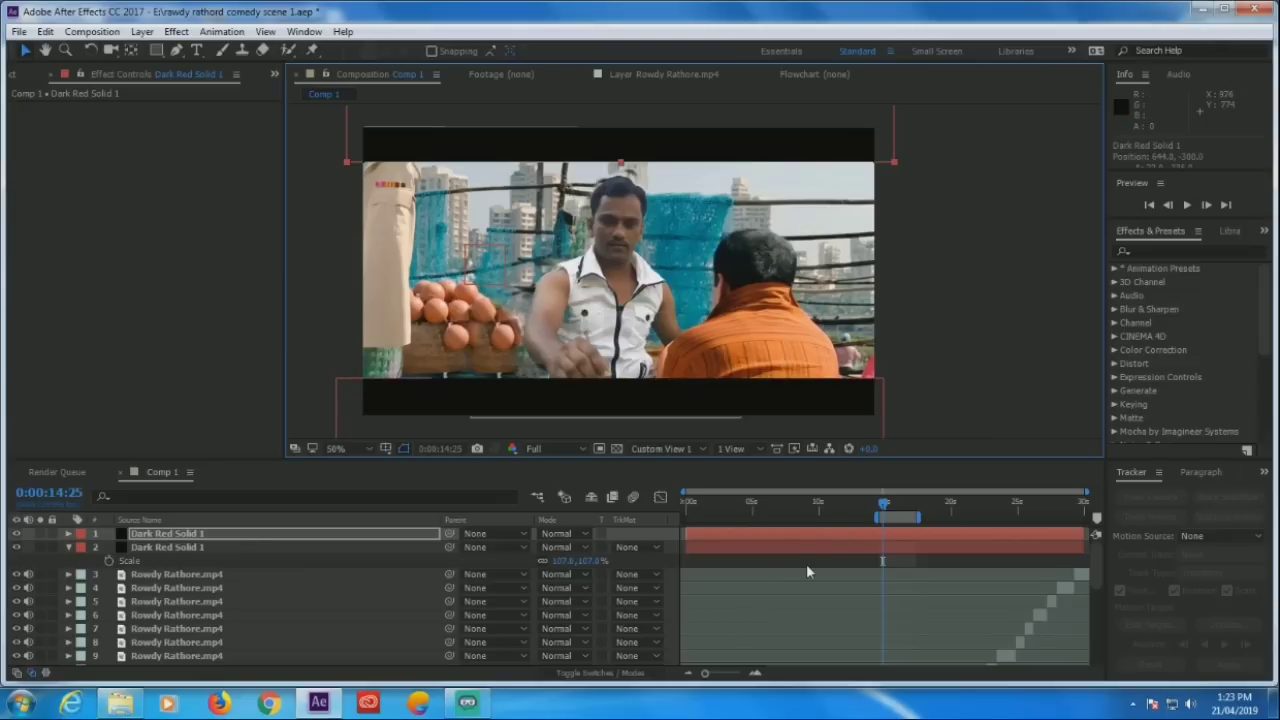
Step frame by frame to 0:00:14:17 and select the orange-shirted man's layer 16
scroll(806, 571, "down", 3)
scroll(806, 571, "down", 2)
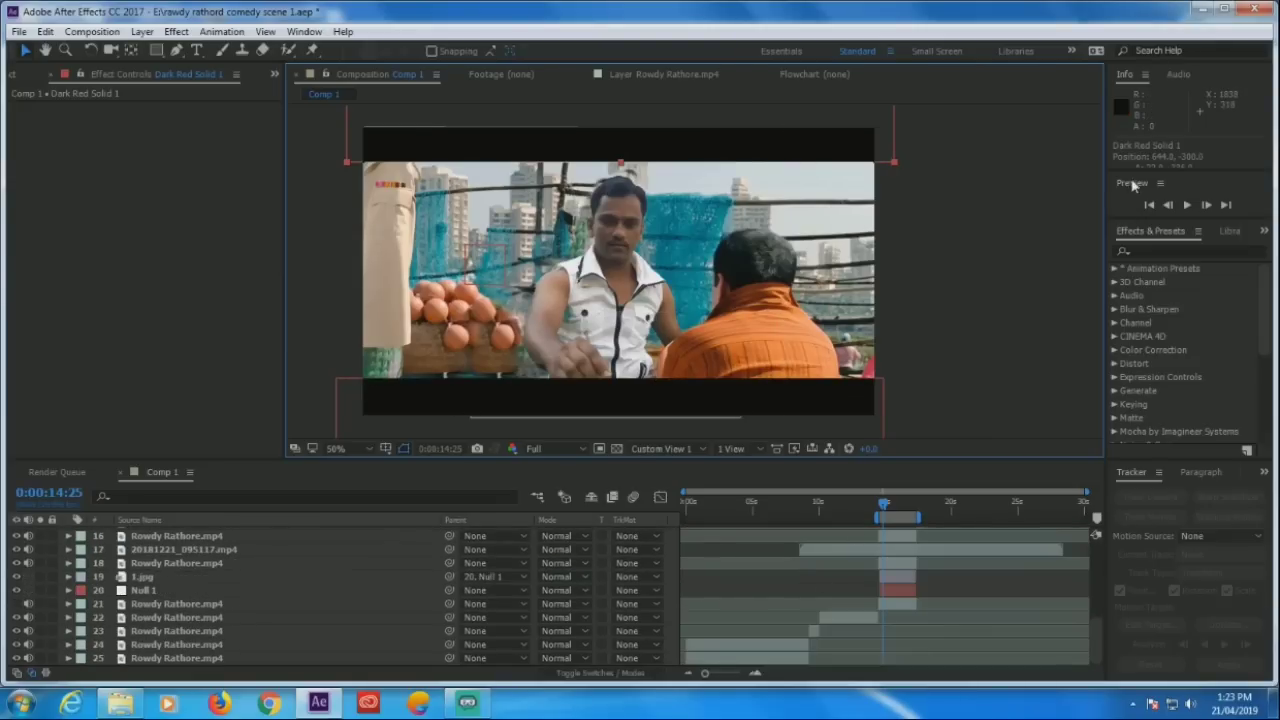
left_click(1168, 205)
left_click(1168, 205)
left_click(1169, 205)
left_click(1168, 205)
left_click(1168, 205)
left_click(1207, 205)
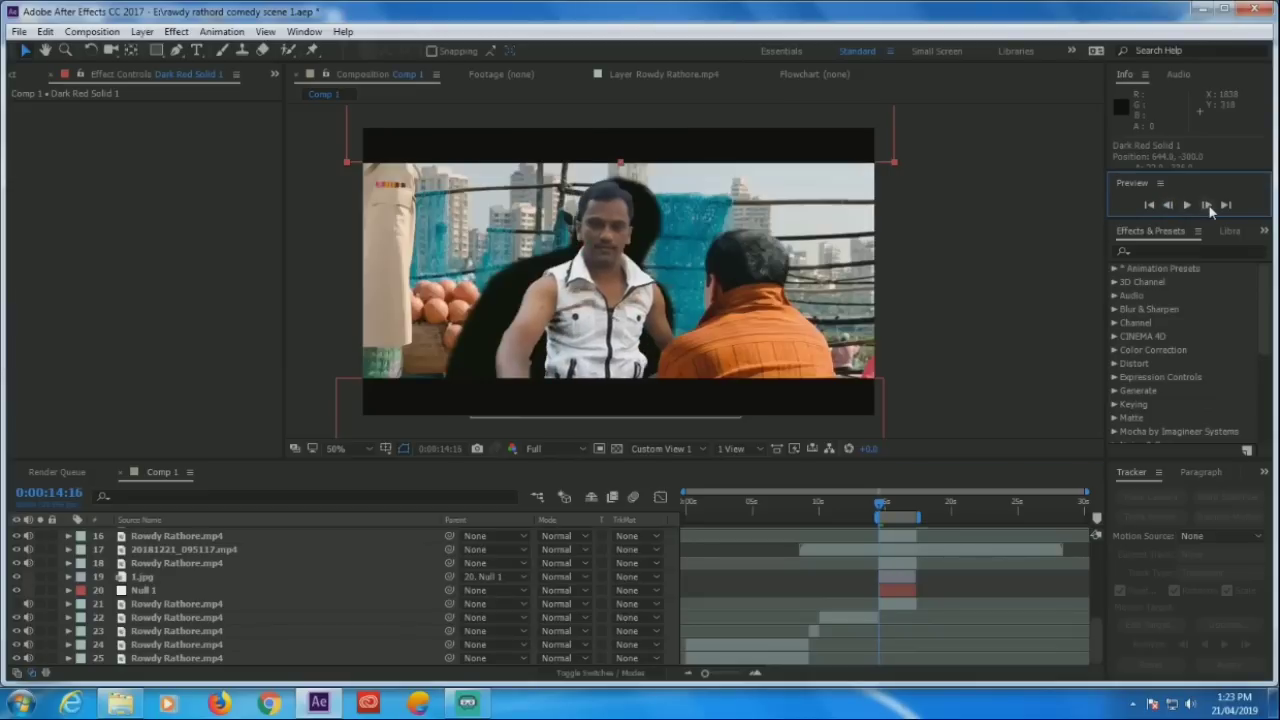
left_click(1208, 204)
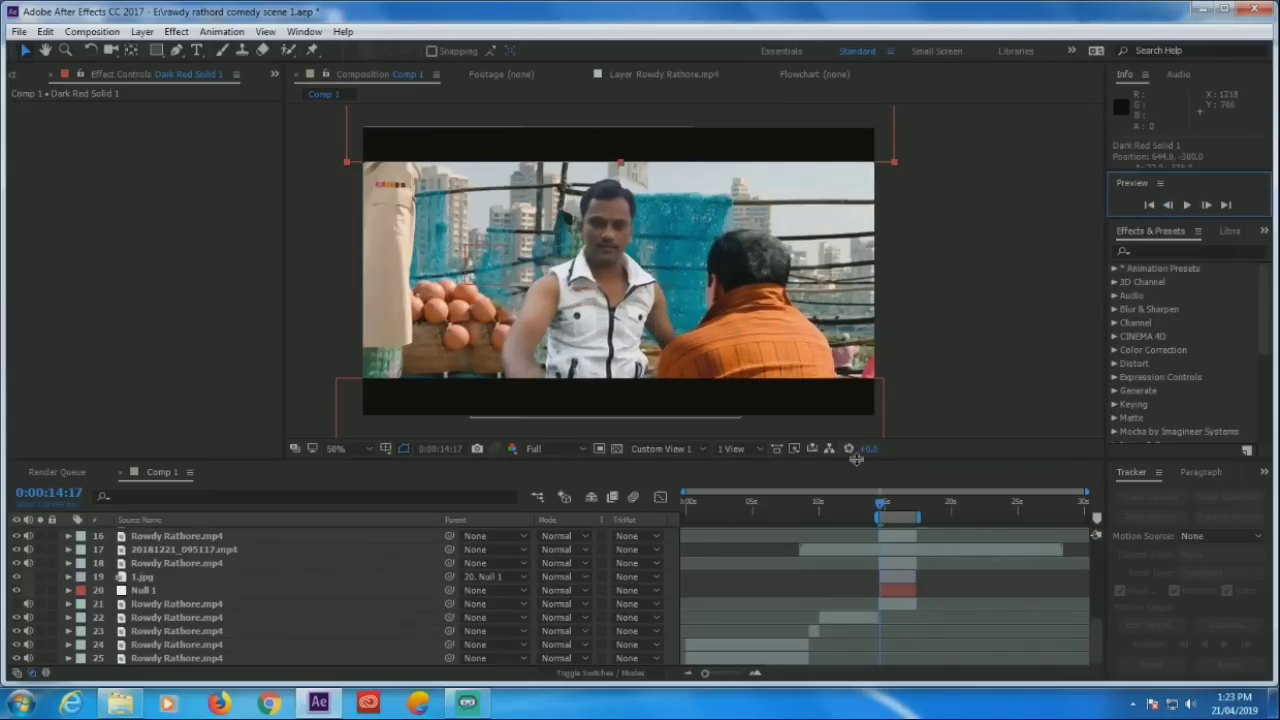
left_click(894, 536)
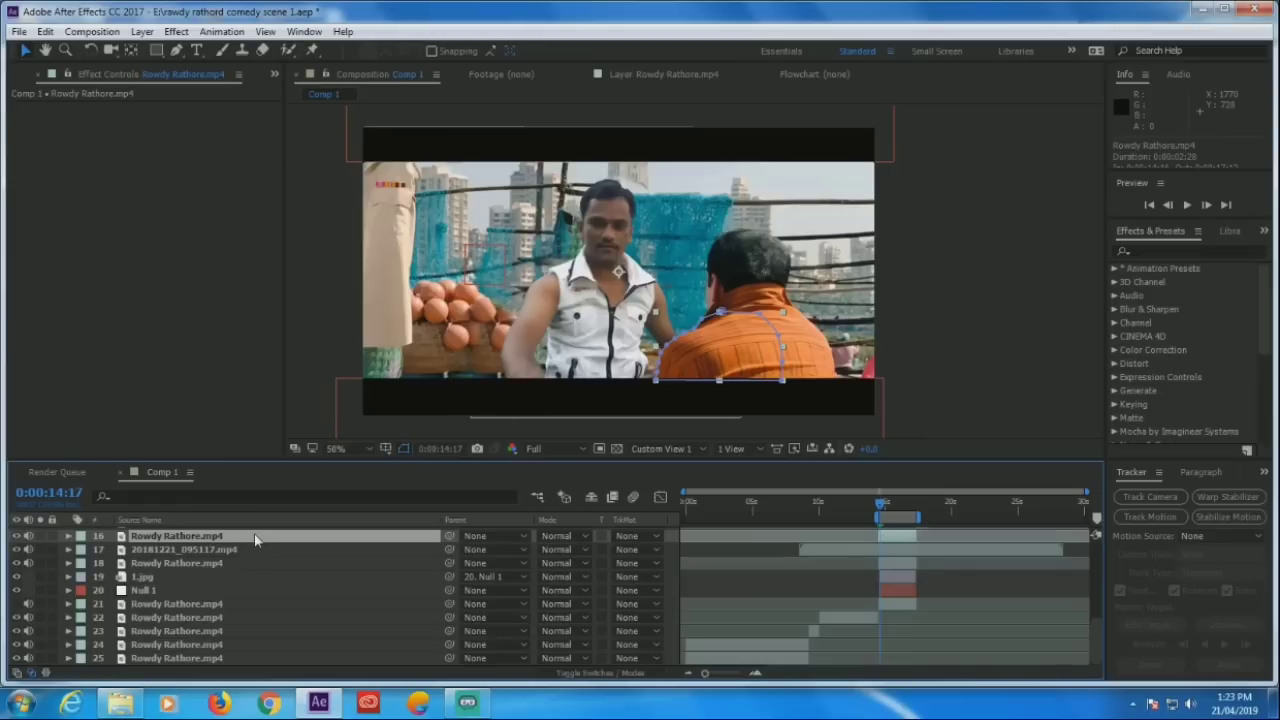
Give layer 16's Mask 1 a 3.0-pixel feather, then select layer 18 and Null 1
key("m")
key("m")
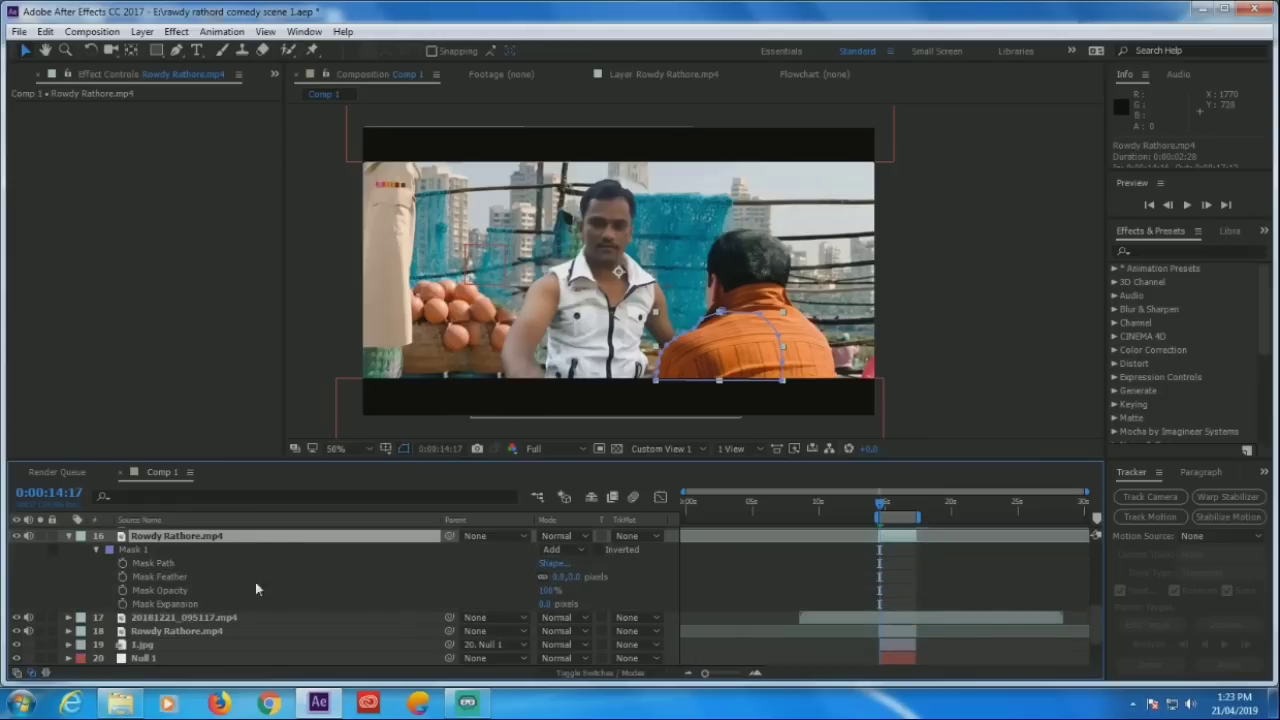
left_click(577, 578)
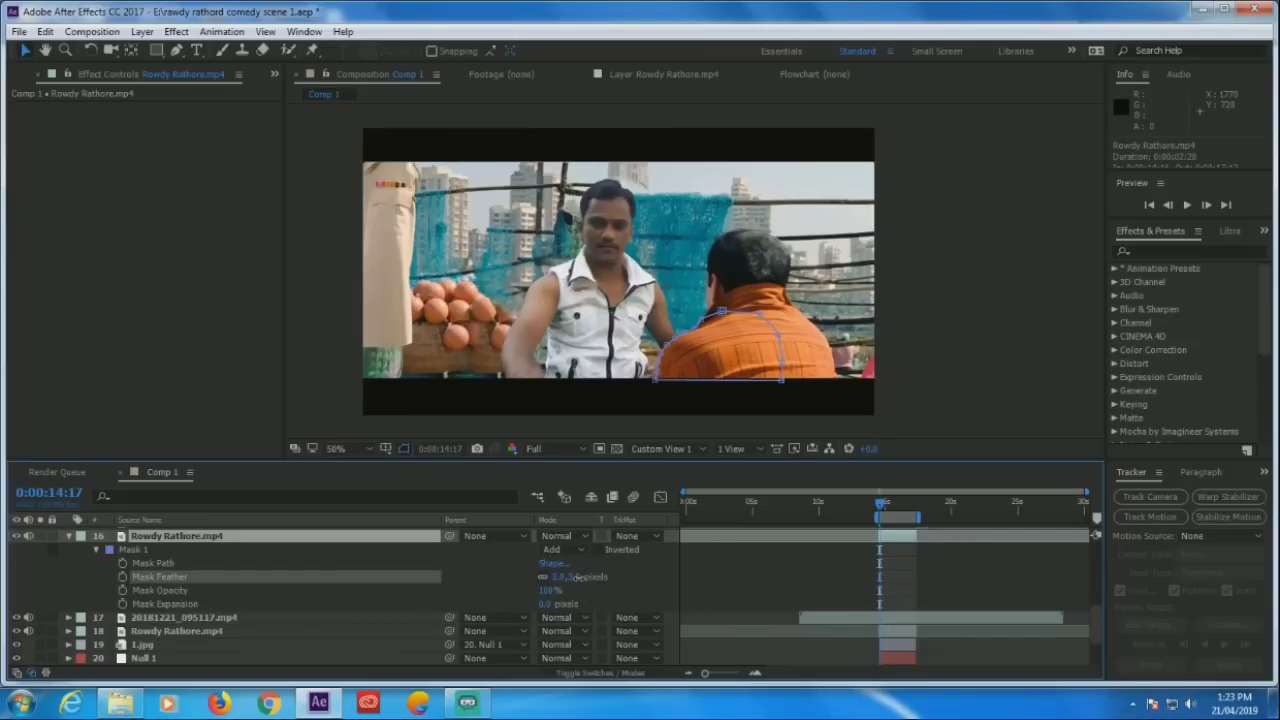
left_click(750, 343)
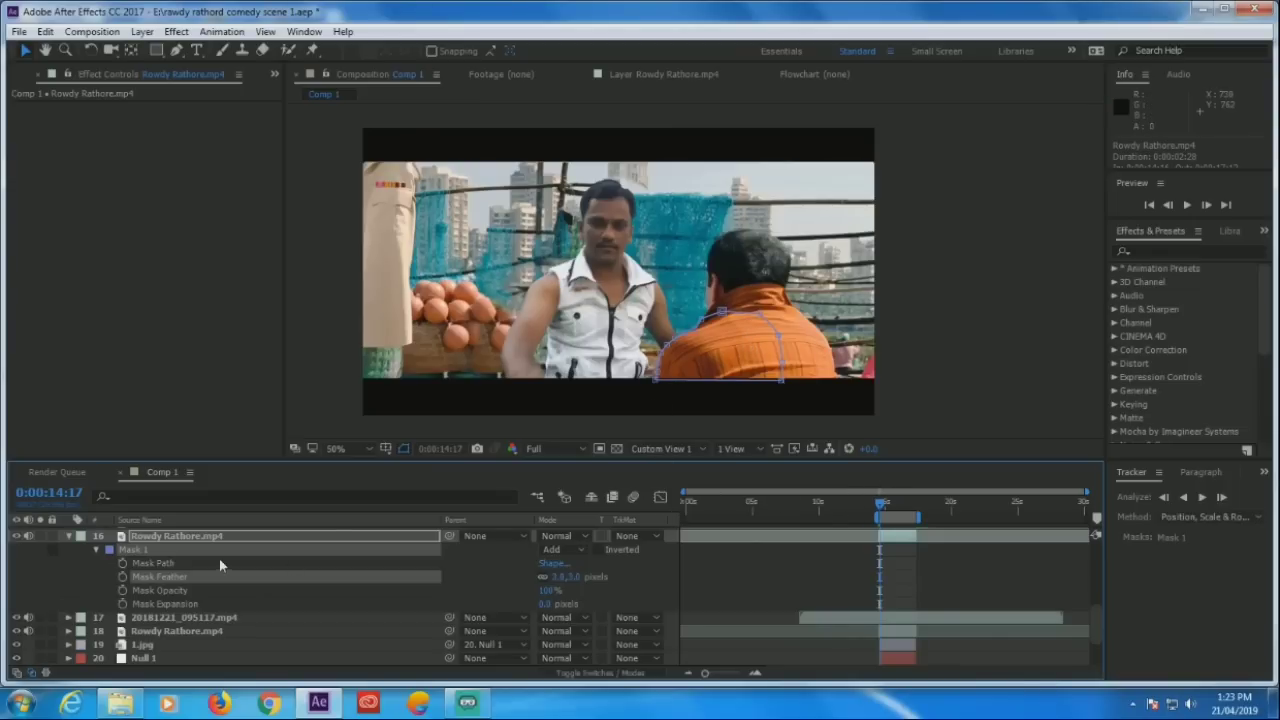
left_click(170, 632)
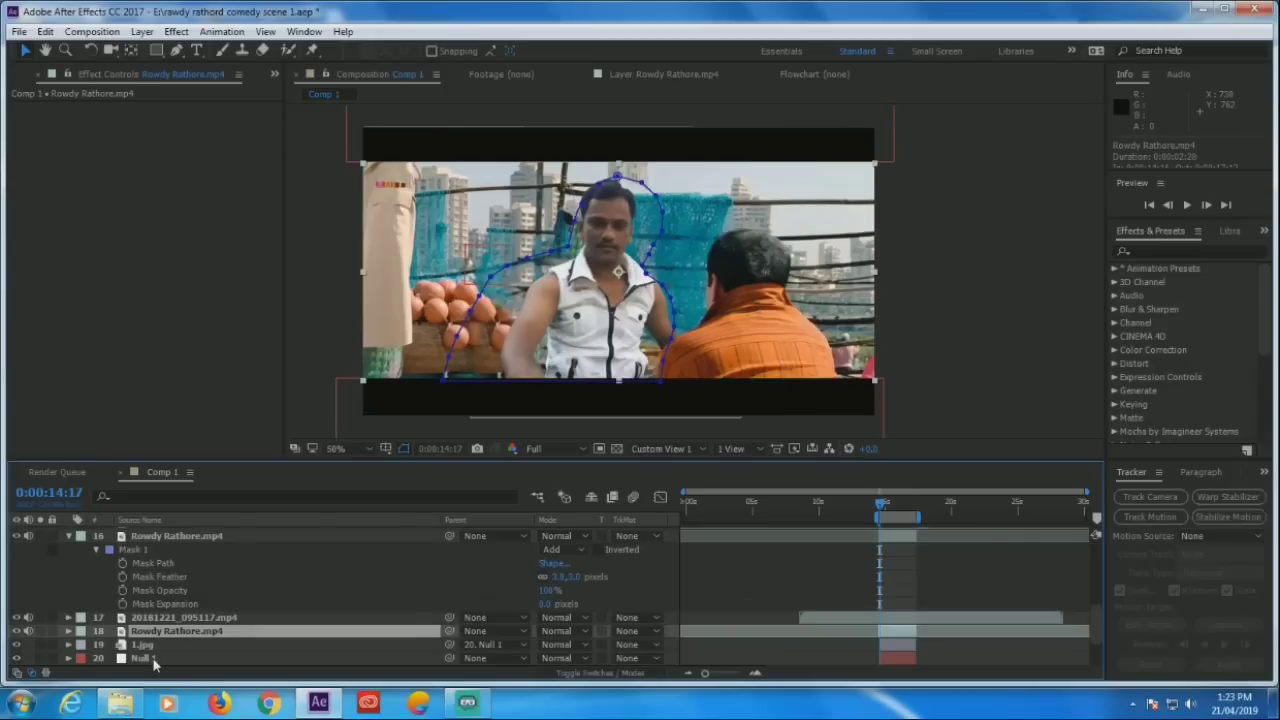
left_click(150, 658)
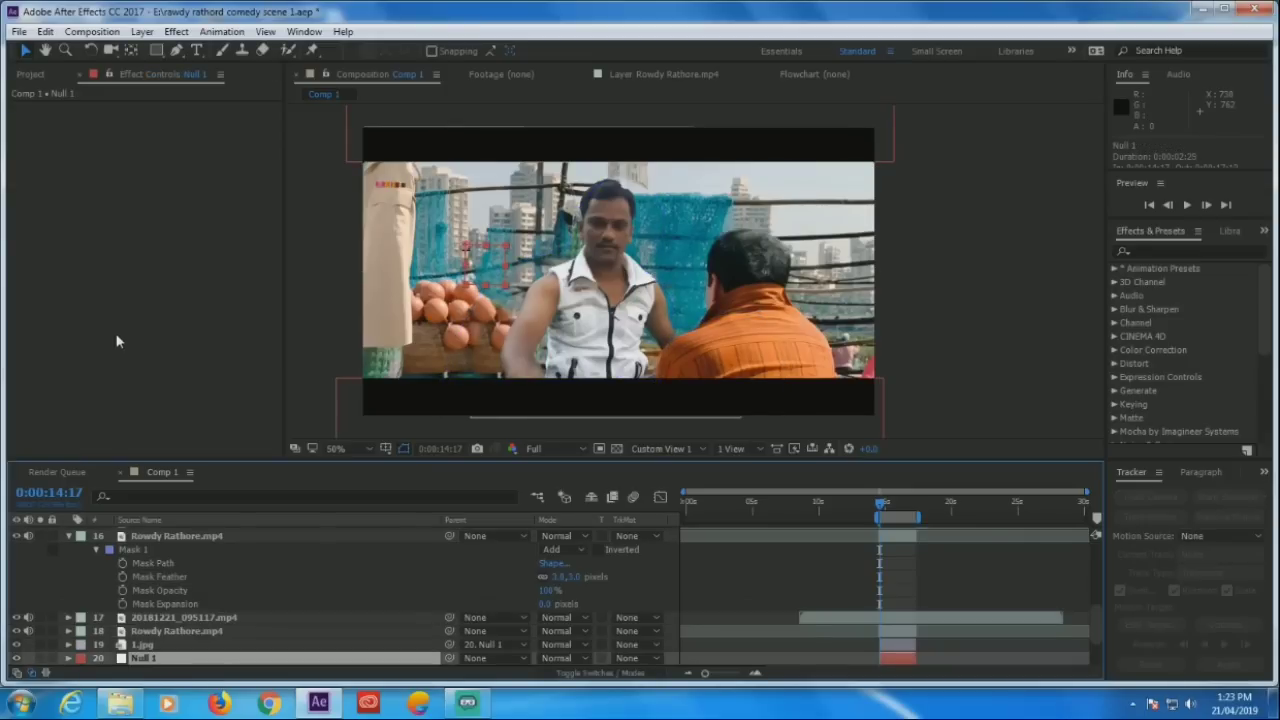